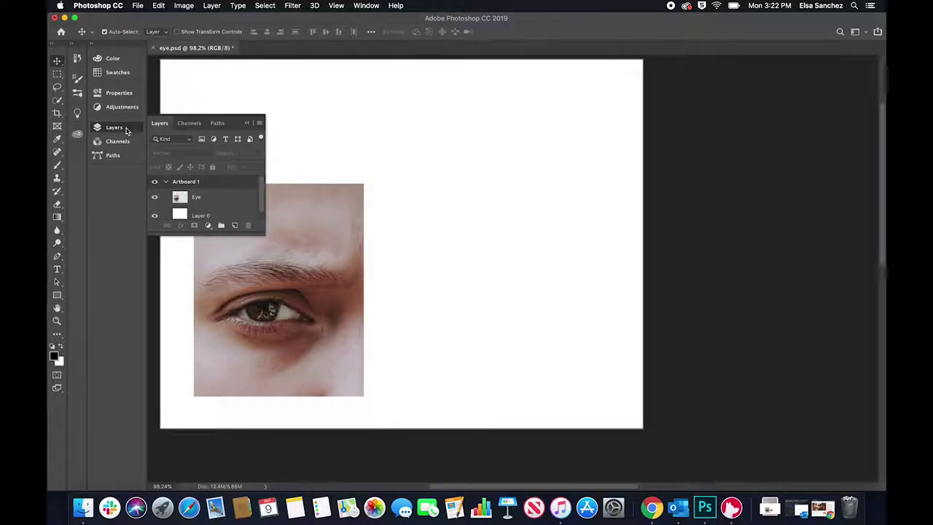
Add a new blank layer above the Eye photo layer in Artboard 1
left_click(247, 127)
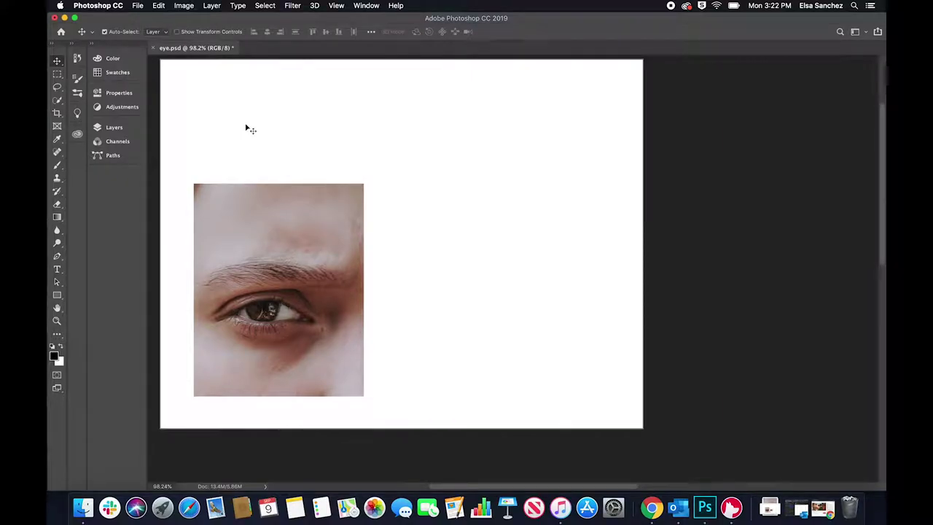
left_click(122, 128)
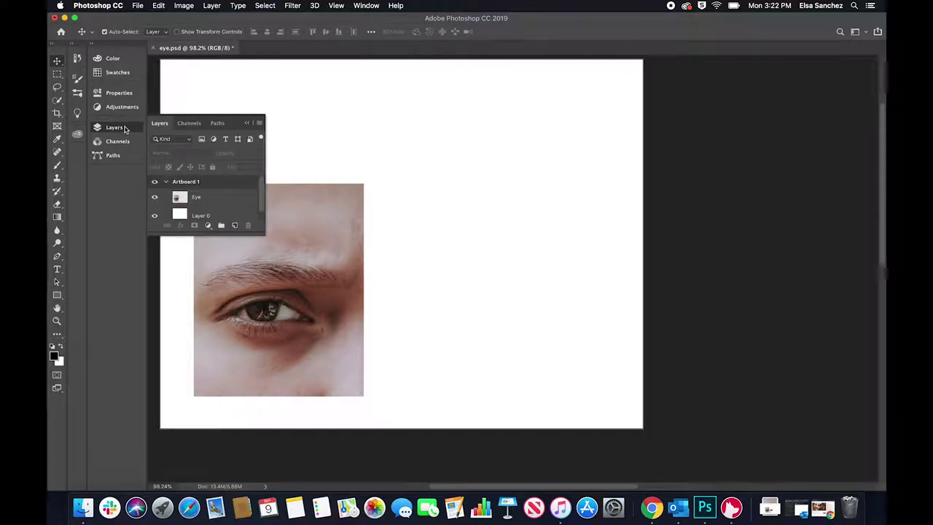
left_click(247, 128)
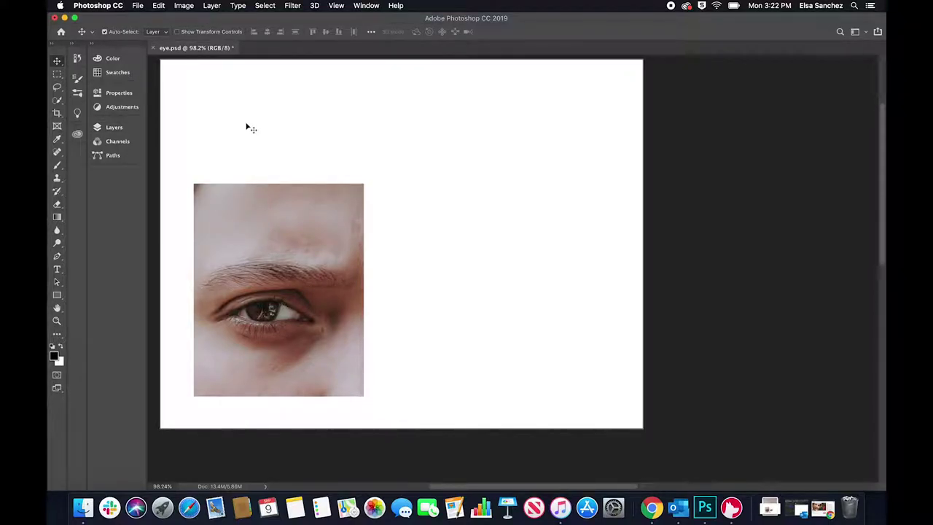
left_click(125, 128)
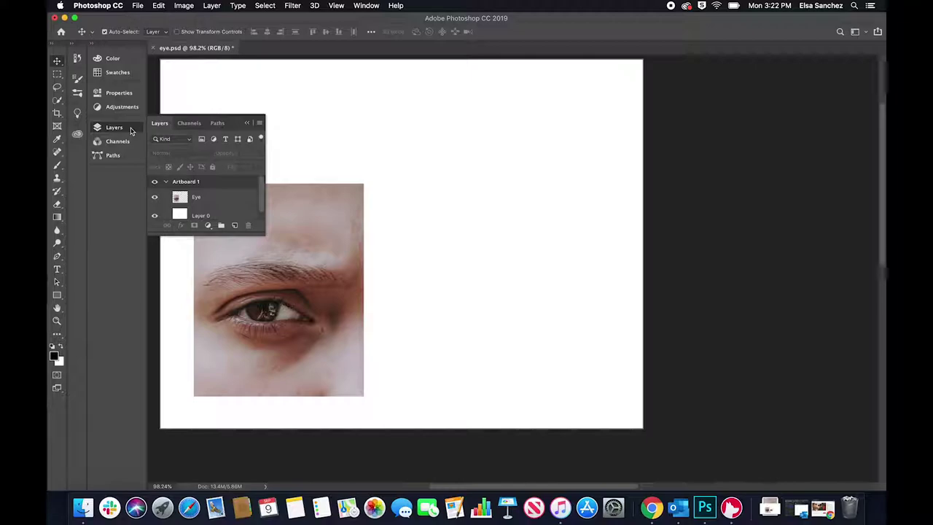
left_click(235, 225)
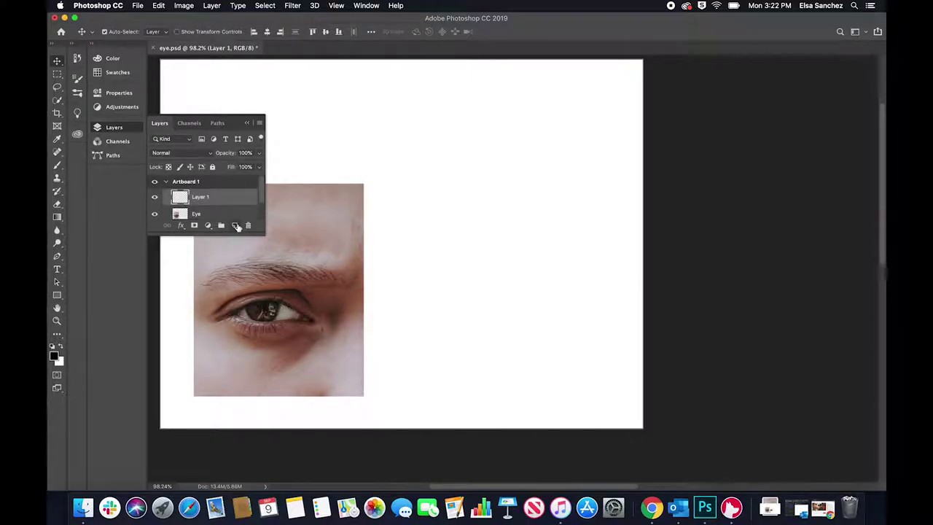
left_click(247, 129)
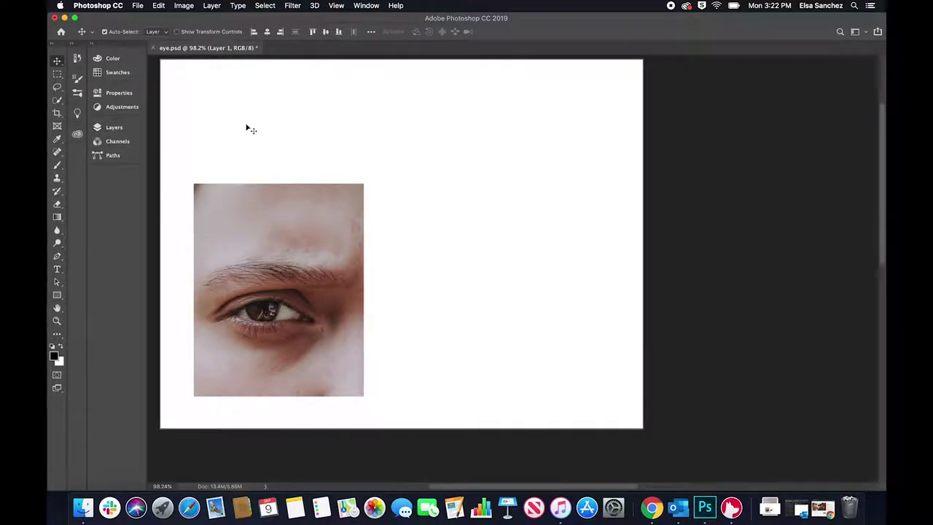
Trace the upper and lower eyelid edges and the inner corner of the photographed eye in black with the Brush tool
left_click(57, 166)
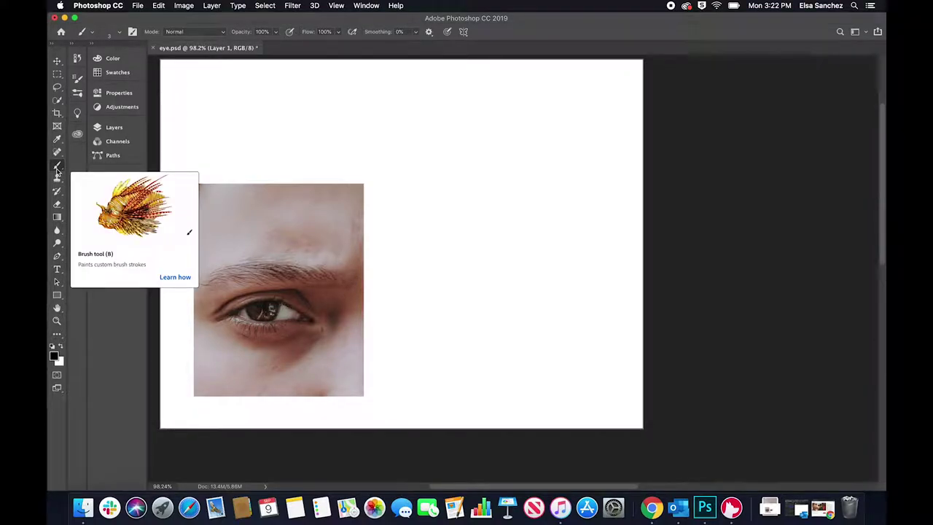
left_click(114, 59)
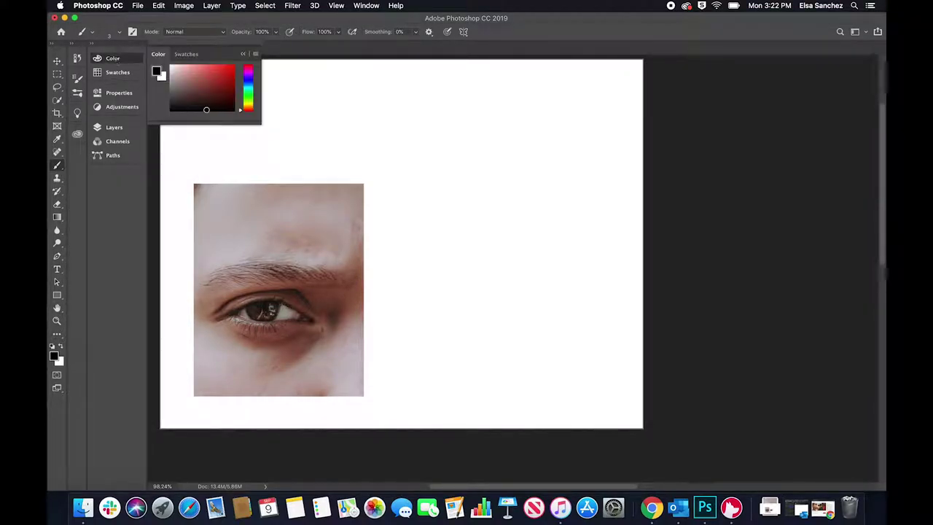
left_click(242, 54)
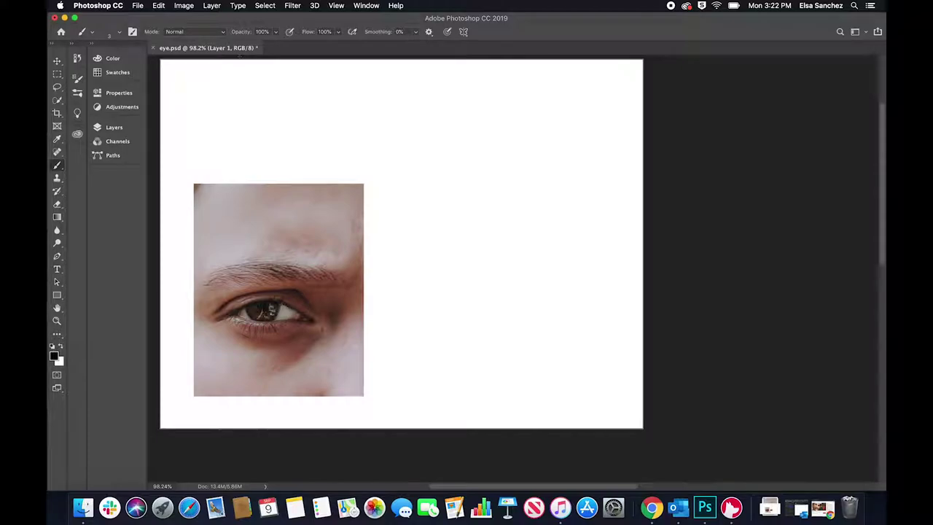
left_click(113, 130)
left_click(113, 129)
scroll(298, 316, "up", 3)
scroll(299, 315, "down", 2)
scroll(298, 316, "left", 2)
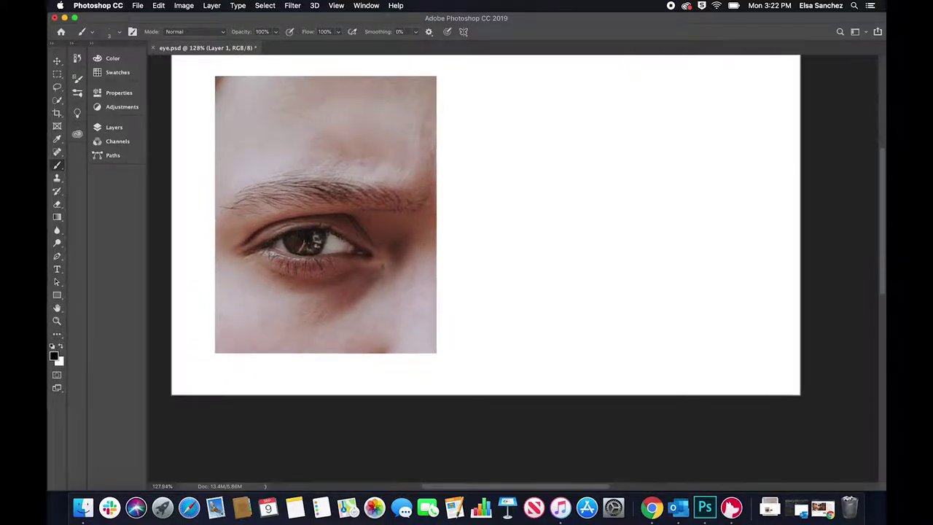
scroll(296, 252, "up", 6)
scroll(397, 268, "down", 3)
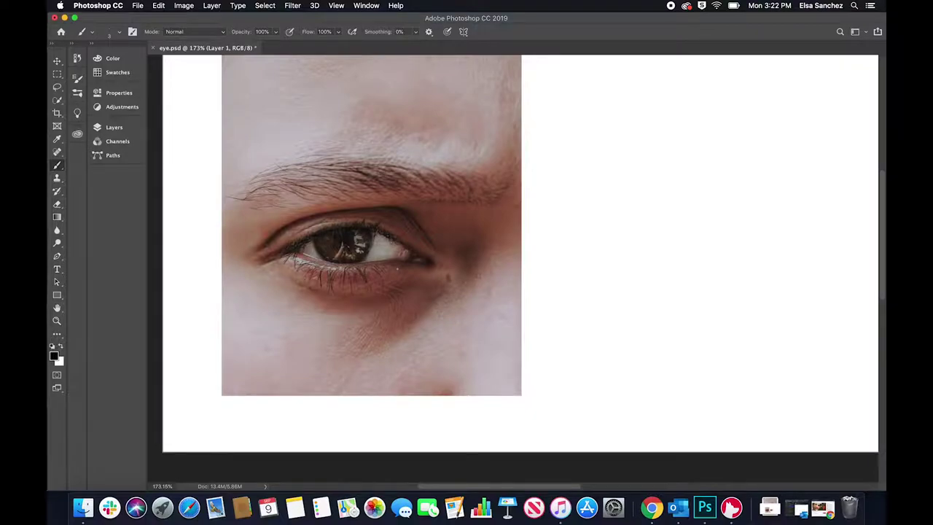
mouse_move(217, 306)
left_mouse_down()
mouse_move(338, 246)
mouse_move(420, 231)
mouse_move(463, 241)
mouse_move(555, 308)
mouse_move(493, 302)
mouse_move(394, 318)
mouse_move(321, 311)
mouse_move(283, 288)
mouse_move(442, 304)
mouse_move(495, 297)
left_mouse_up()
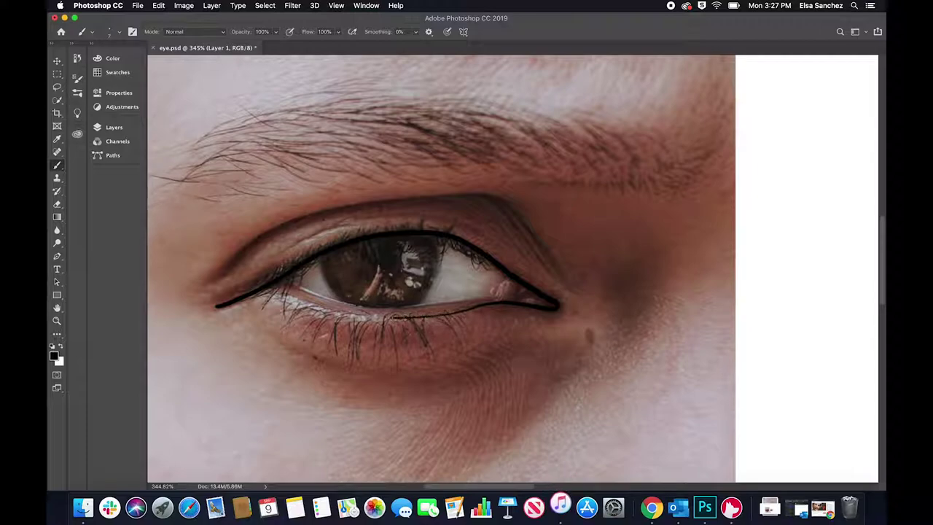
mouse_move(502, 276)
left_mouse_down()
mouse_move(497, 297)
mouse_move(516, 301)
left_mouse_up()
left_click_drag(521, 291, 535, 294)
Trace the iris and pupil, and draw the upper eyelid crease in black
left_click_drag(320, 258, 344, 300)
left_click_drag(435, 237, 419, 305)
left_click_drag(370, 251, 384, 241)
mouse_move(196, 285)
left_mouse_down()
mouse_move(324, 214)
mouse_move(561, 221)
left_mouse_up()
left_click_drag(508, 205, 561, 270)
Outline the fold under the lower lid and the shadow areas beneath the eye and beside the nose
mouse_move(252, 322)
left_mouse_down()
mouse_move(481, 355)
mouse_move(573, 334)
left_mouse_up()
left_click_drag(572, 333, 379, 325)
mouse_move(404, 272)
left_mouse_down()
mouse_move(422, 256)
mouse_move(405, 274)
left_mouse_up()
scroll(405, 274, "left", 3)
scroll(406, 274, "down", 2)
mouse_move(500, 258)
left_mouse_down()
mouse_move(337, 406)
mouse_move(232, 280)
left_mouse_up()
scroll(482, 246, "down", 2)
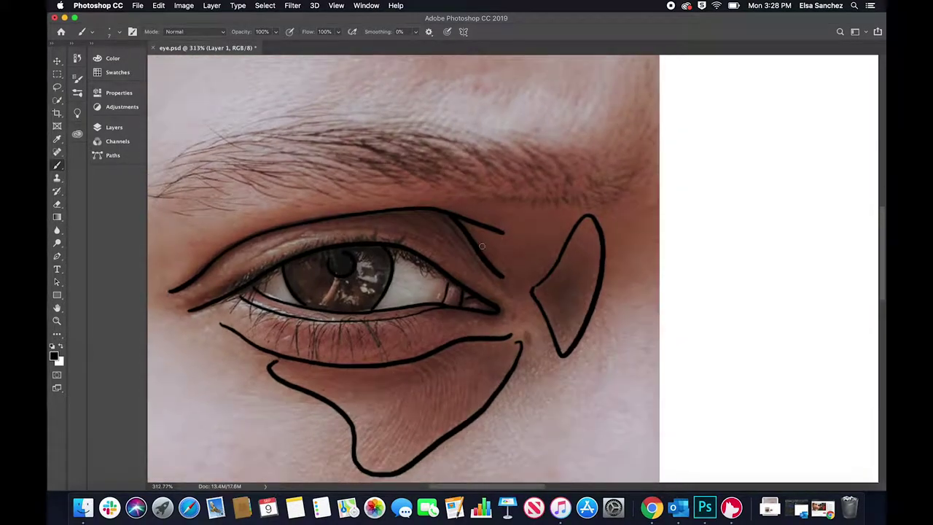
Outline the eyebrow's shape in black from its thin outer tip to its blunt inner end
scroll(482, 246, "down", 3)
mouse_move(197, 233)
left_mouse_down()
mouse_move(303, 237)
mouse_move(414, 223)
mouse_move(383, 226)
left_mouse_up()
scroll(383, 226, "right", 3)
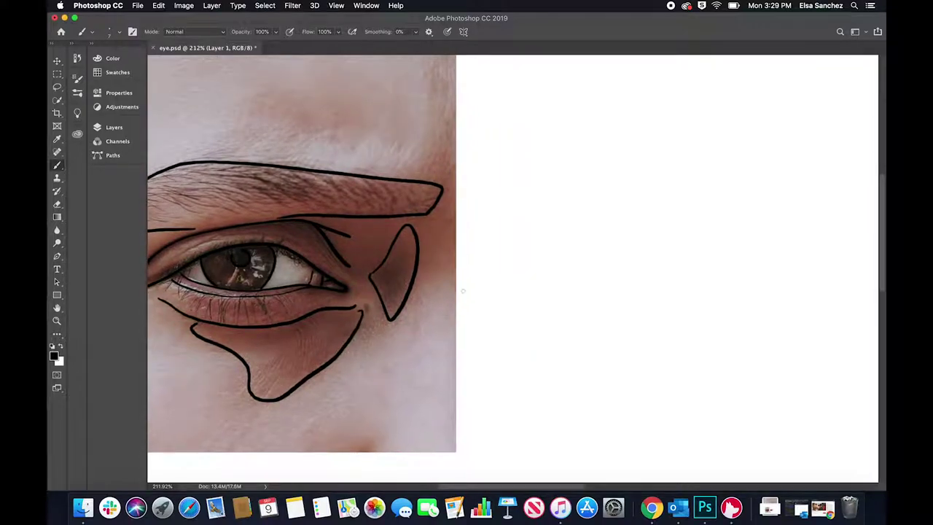
scroll(463, 290, "left", 3)
scroll(423, 276, "right", 4)
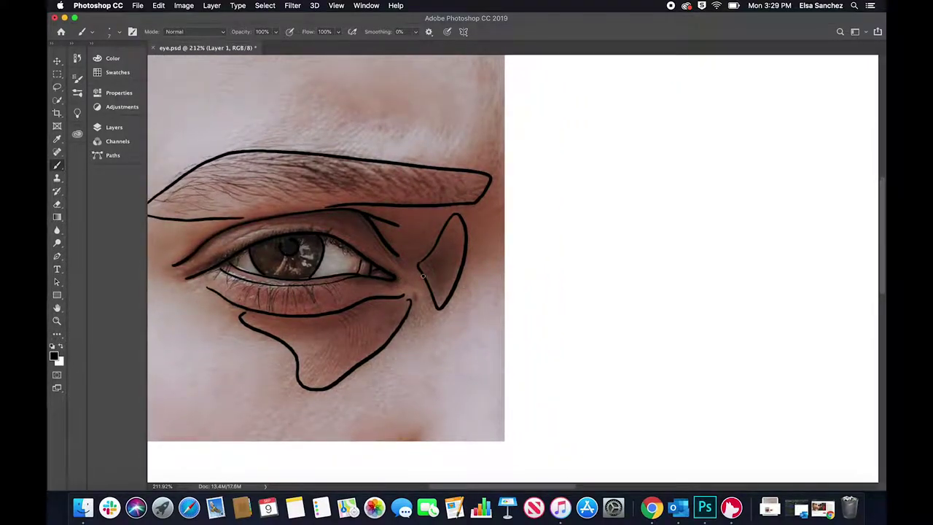
Move the traced line drawing off the photo onto the blank white area beside it with the Move tool
left_click(115, 127)
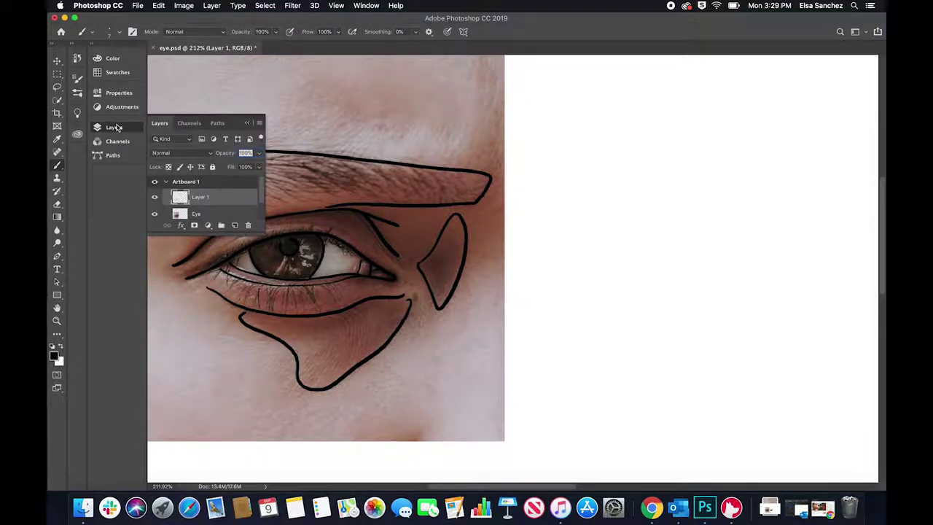
left_click(115, 127)
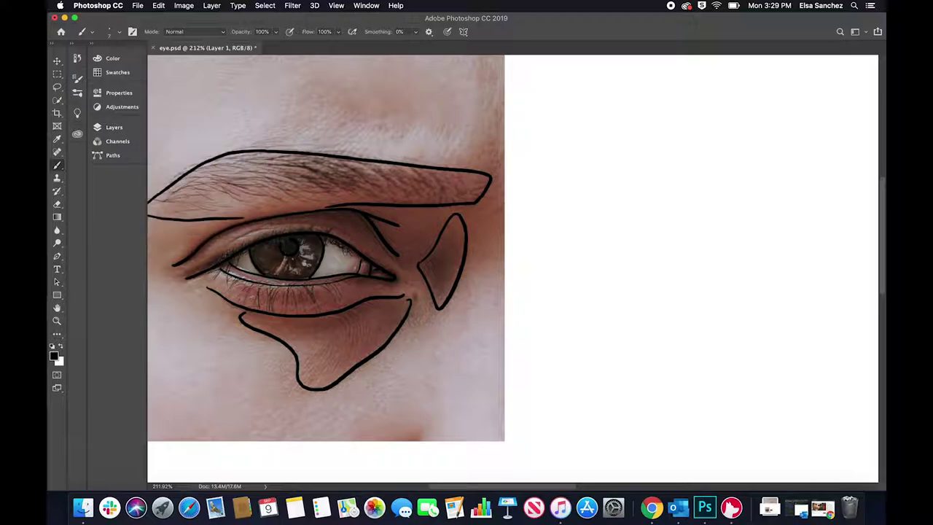
left_click(57, 62)
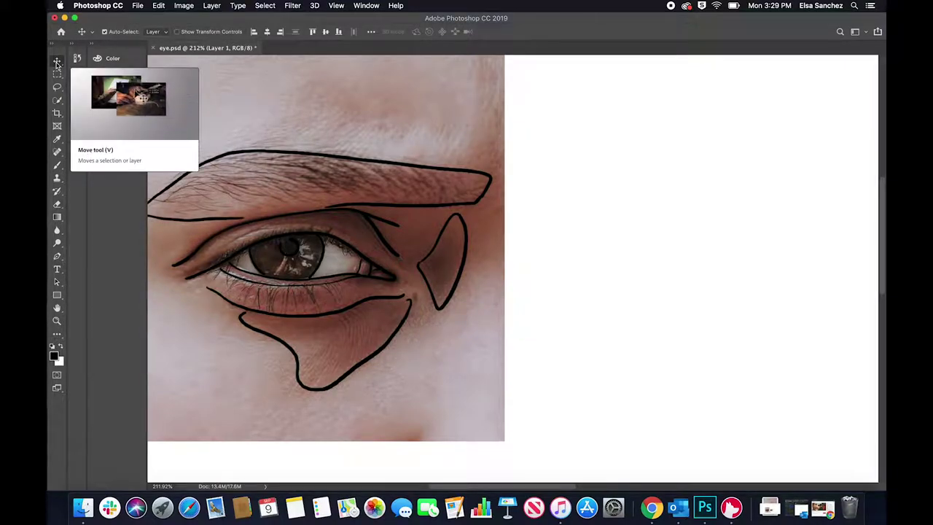
scroll(469, 258, "down", 5)
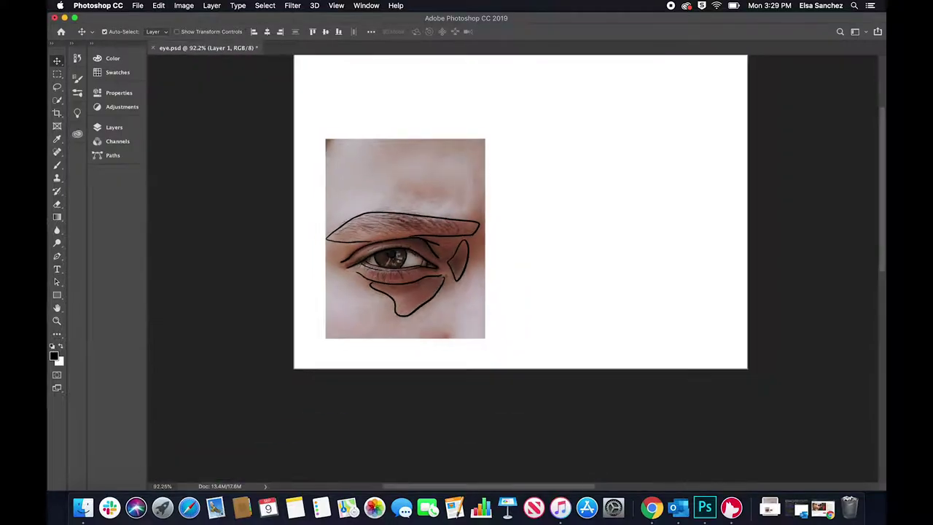
scroll(497, 277, "right", 4)
scroll(496, 277, "down", 2)
scroll(498, 278, "up", 2)
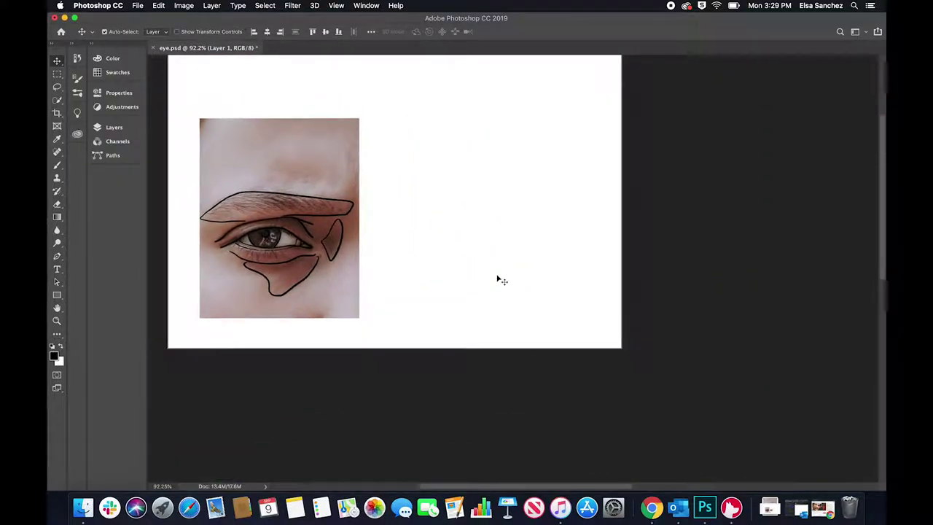
left_click_drag(275, 232, 468, 229)
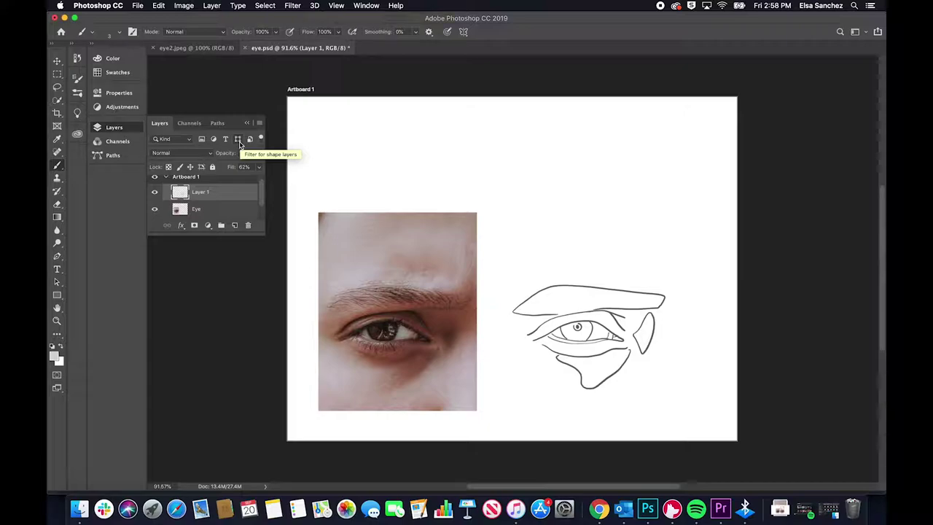
Add a new layer above the line drawing and sample a pinkish-brown skin tone from the forehead with the Eyedropper
left_click(234, 226)
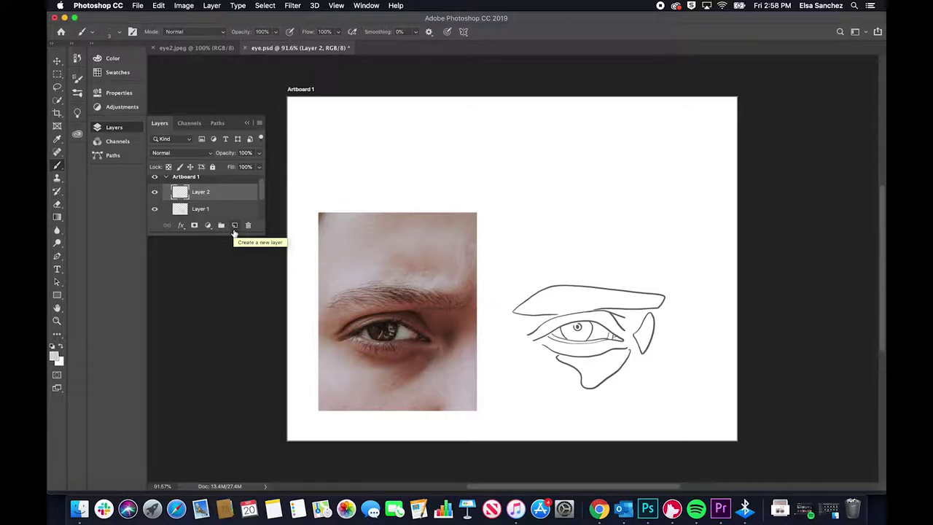
left_click(58, 140)
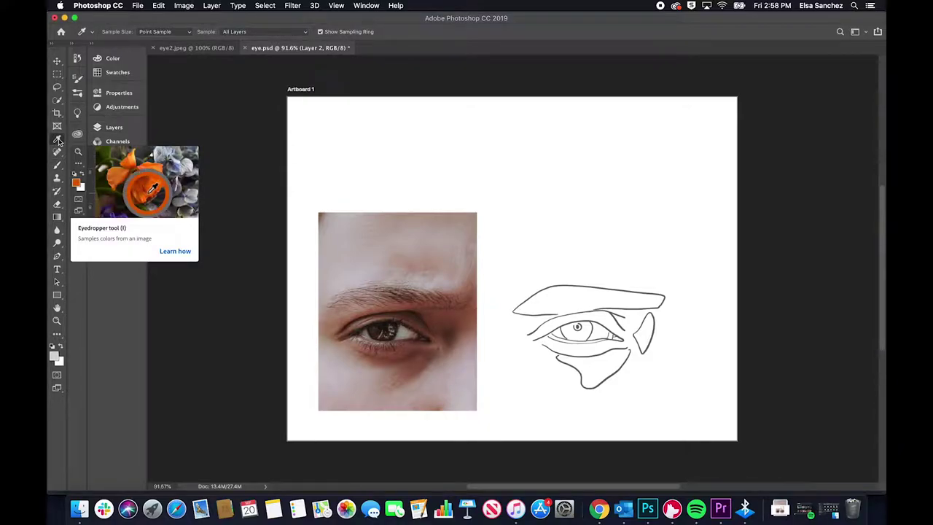
mouse_move(401, 250)
left_mouse_down()
mouse_move(372, 241)
mouse_move(358, 262)
mouse_move(382, 244)
mouse_move(412, 250)
left_mouse_up()
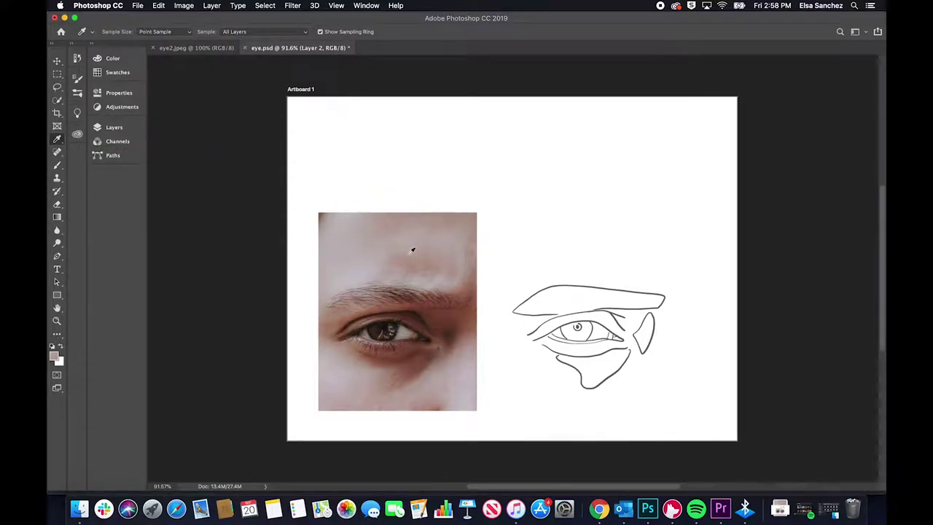
left_click_drag(337, 321, 403, 268)
mouse_move(402, 267)
left_mouse_down()
mouse_move(357, 266)
mouse_move(379, 229)
mouse_move(386, 255)
mouse_move(402, 233)
mouse_move(416, 261)
left_mouse_up()
mouse_move(415, 261)
left_mouse_down()
mouse_move(368, 253)
mouse_move(325, 318)
mouse_move(416, 261)
mouse_move(407, 260)
left_mouse_up()
left_click_drag(346, 255, 345, 262)
left_click_drag(443, 322, 419, 316)
left_click_drag(420, 261, 413, 258)
Set the Hard Round Pressure Size brush to 70 px and paint the sampled skin tone as a round swatch above the line drawing
key("b")
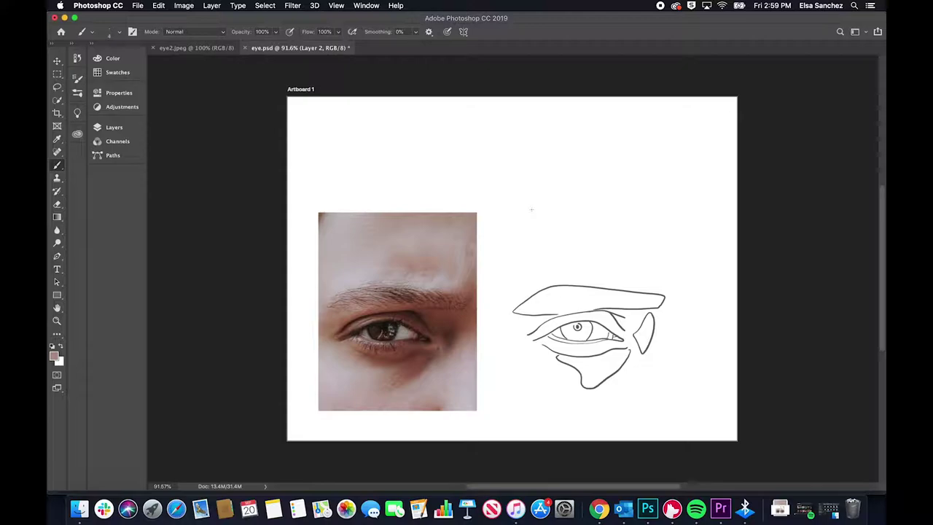
key("bracketright")
key("bracketright")
key("bracketright")
key("bracketleft")
key("bracketleft")
key("bracketleft")
key("bracketleft")
key("bracketright")
key("bracketright")
key("bracketright")
left_click(115, 33)
left_click_drag(119, 63, 114, 65)
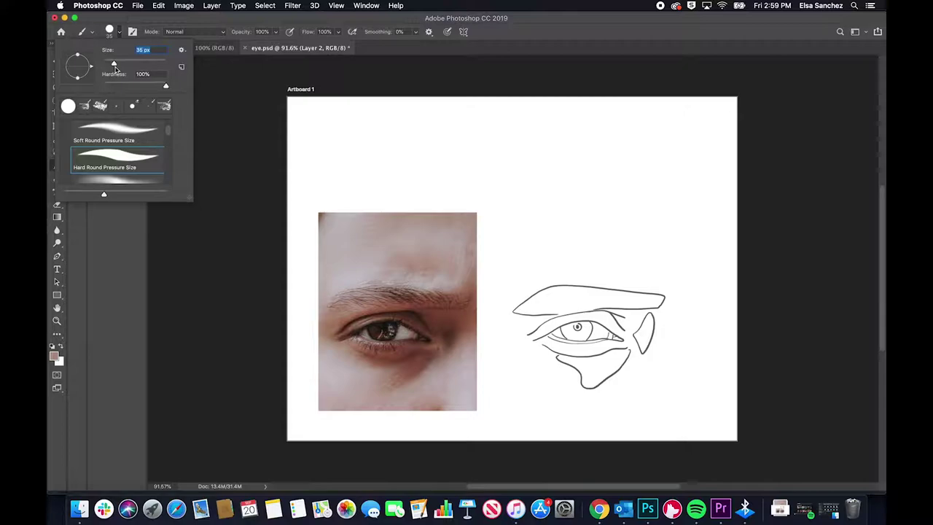
left_click(118, 34)
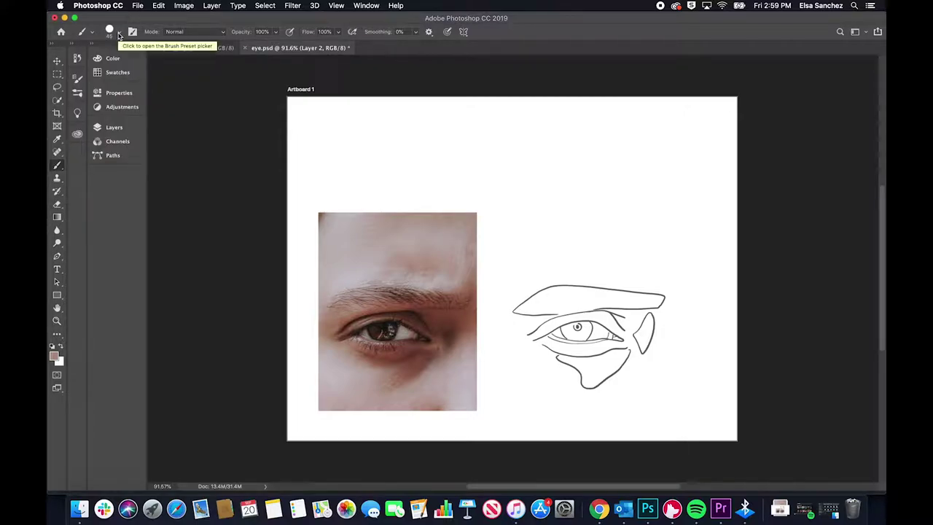
left_click(119, 34)
left_click_drag(117, 64, 126, 64)
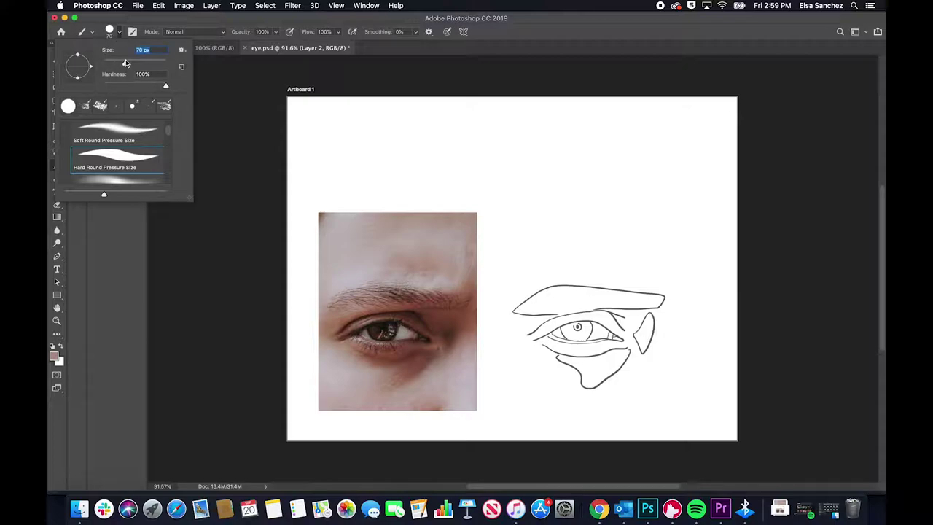
left_click(522, 196)
left_click_drag(522, 196, 523, 195)
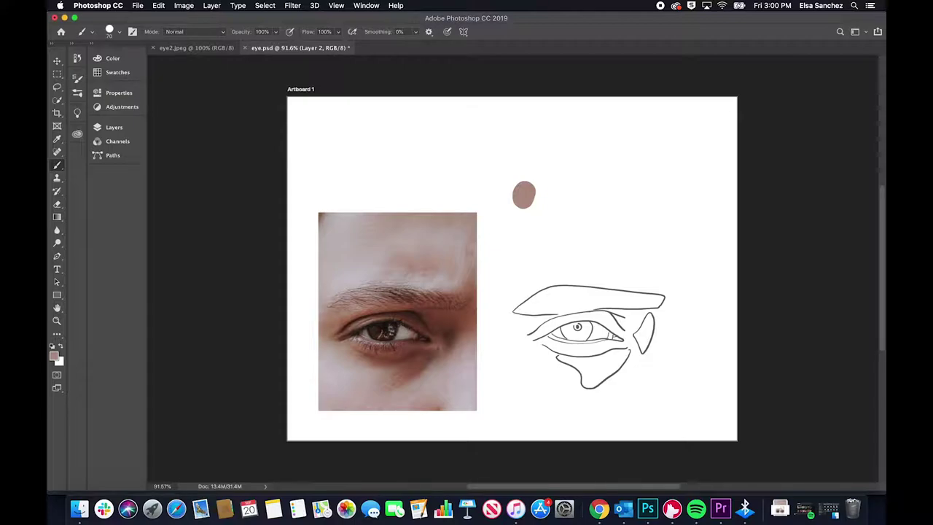
Sample the light greyish tone above the eyebrow's outer end and paint it as a second swatch beside the first
key("i")
left_click_drag(354, 268, 333, 274)
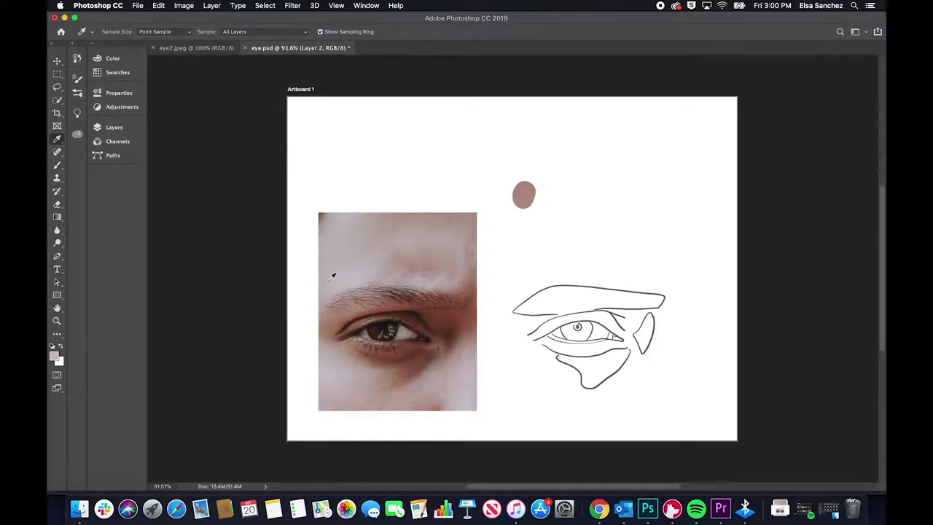
key("b")
left_click_drag(552, 194, 554, 195)
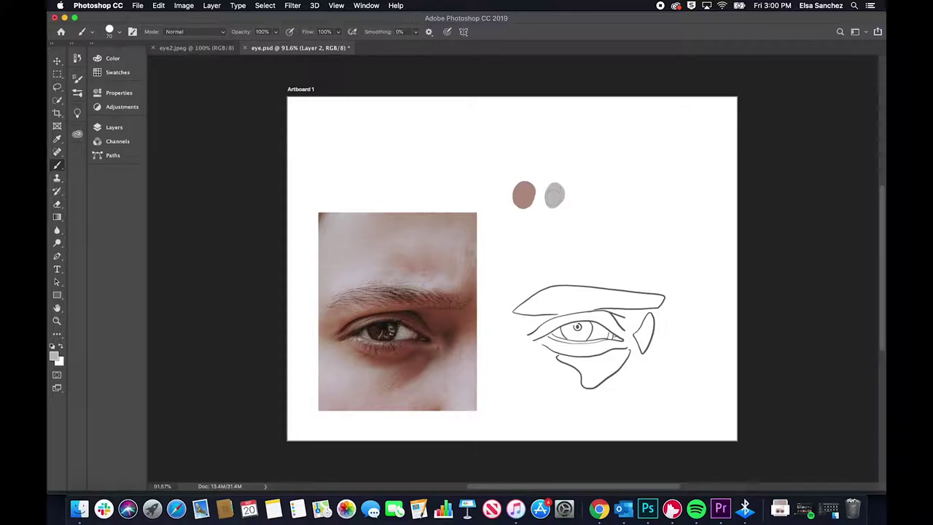
Sample the dark reddish-brown shadow between the eye and nose and paint it as a third swatch in the row
key("i")
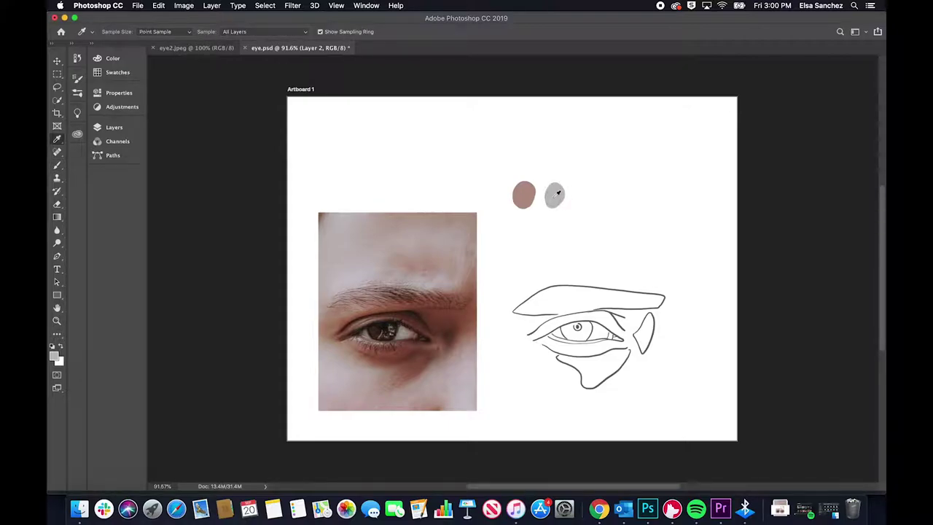
left_click(447, 318)
key("b")
left_click_drag(580, 192, 585, 198)
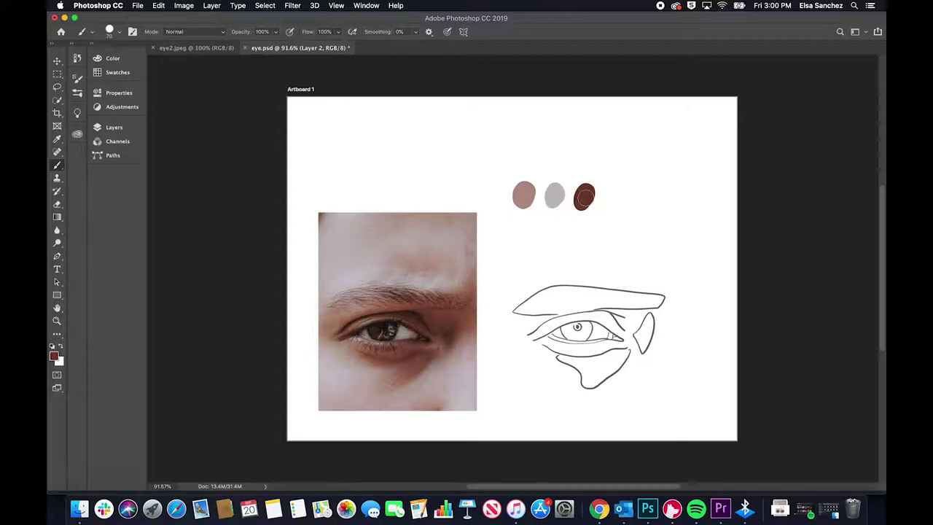
left_click_drag(585, 196, 583, 204)
Sample the mid-brown skin near the eye's outer corner and paint it as a fourth swatch, with the brush reduced to 60 px
key("i")
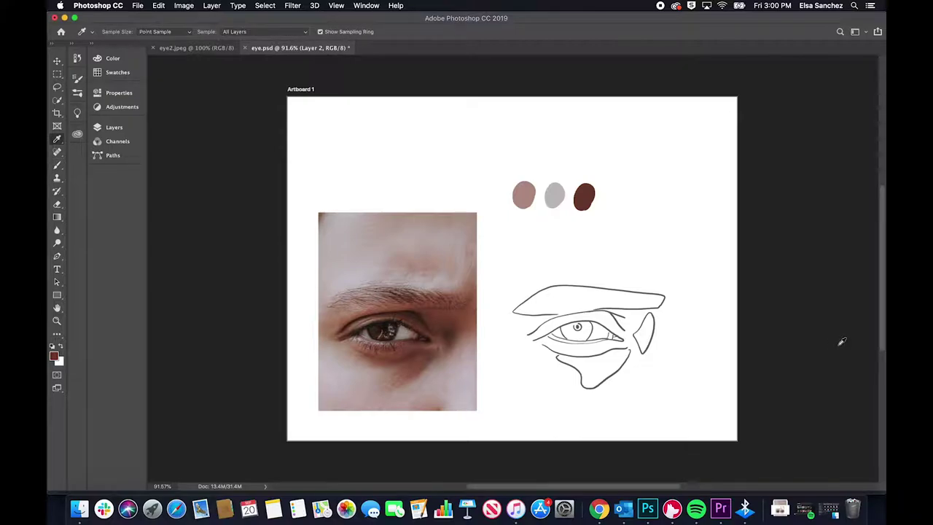
left_click_drag(437, 321, 333, 324)
key("b")
left_click_drag(605, 196, 617, 198)
key("bracketleft")
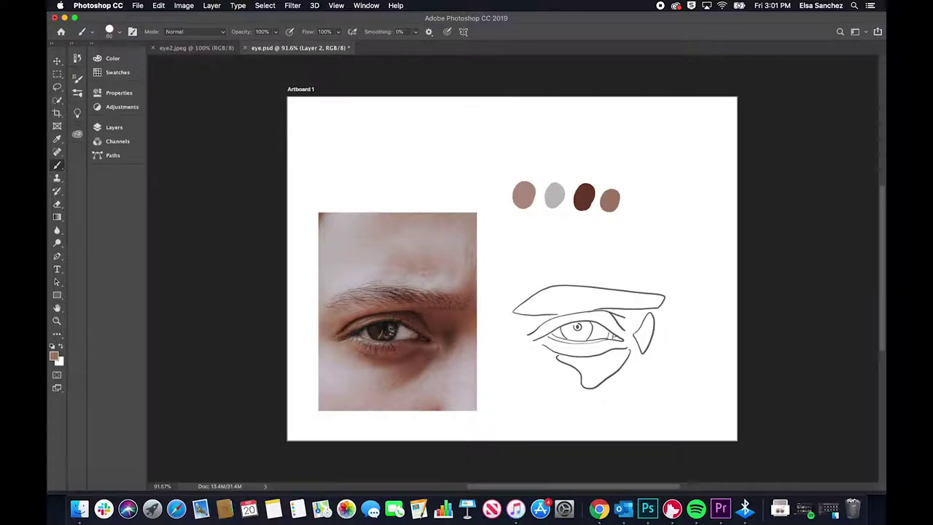
Reduce the brush to 10 px, then draw a line above the swatch row and handwrite the label "Skin" over it
key("bracketleft")
key("bracketleft")
key("bracketleft")
key("bracketleft")
key("bracketleft")
key("bracketleft")
key("bracketleft")
key("bracketleft")
key("bracketleft")
left_click_drag(509, 173, 625, 174)
mouse_move(544, 155)
left_mouse_down()
mouse_move(536, 165)
mouse_move(546, 167)
left_mouse_up()
left_click_drag(551, 159, 568, 167)
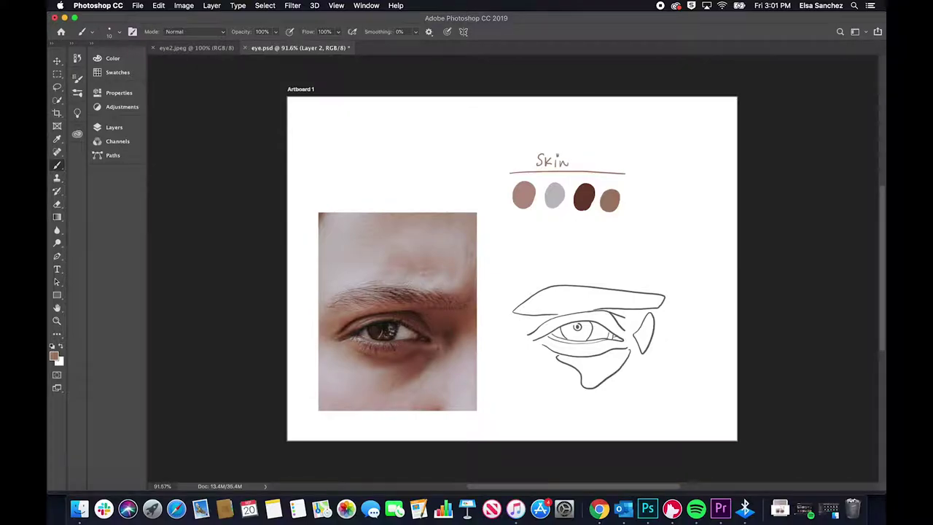
Sample the grey tone of the eye white in the photo and paint it as a swatch below the skin row
key("i")
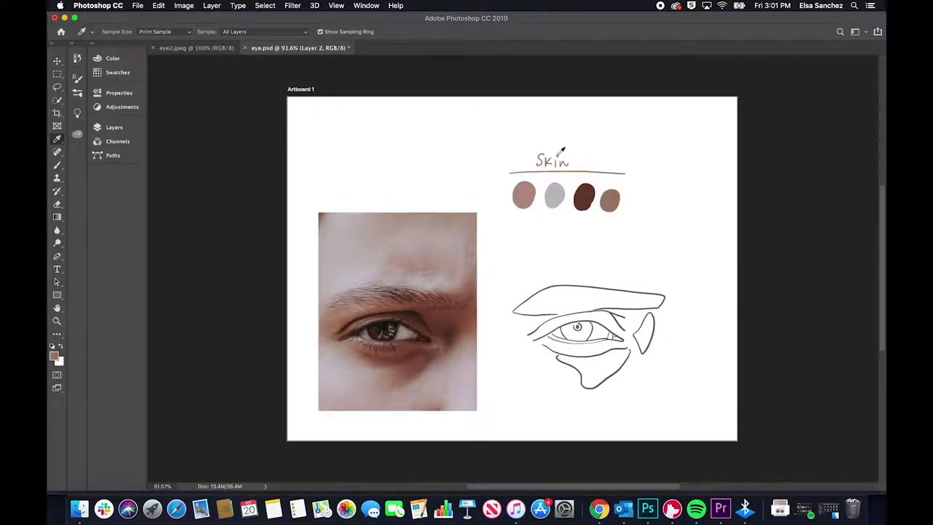
mouse_move(396, 329)
left_mouse_down()
mouse_move(407, 328)
mouse_move(371, 333)
left_mouse_up()
left_click(419, 335)
left_click_drag(421, 336, 427, 336)
left_click(416, 333)
key("b")
left_click_drag(512, 229, 514, 235)
Sample an olive-brown and a darker brown tone from the eye and paint them as the second and third swatches beside the grey one
left_click(407, 333, "alt")
left_click(536, 233)
scroll(494, 291, "up", 5)
left_click(396, 323, "alt")
left_click(728, 126)
scroll(728, 126, "down", 2)
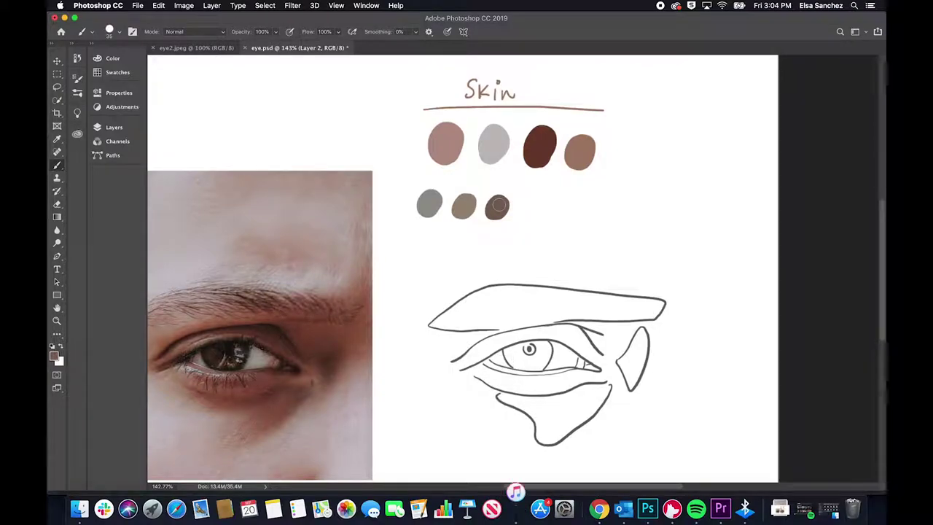
Sample three very dark tones from the iris and paint them as a separate group of swatches beside the eye-white row
key("i")
left_click(210, 360, "alt")
left_click(591, 207)
left_click(211, 359, "alt")
left_click(628, 208)
left_click(212, 354, "alt")
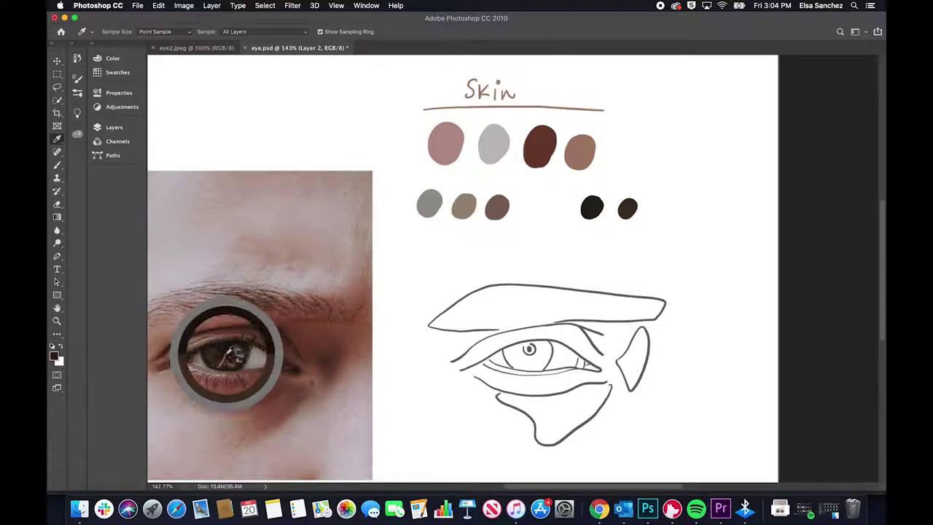
left_click(659, 208)
Quit Music, Chrome, Outlook and the other unneeded background applications from the Dock
right_click(516, 508)
left_click(519, 476)
left_click(518, 187)
right_click(516, 508)
left_click(520, 476)
right_click(599, 508)
left_click(605, 476)
right_click(621, 508)
left_click(632, 477)
right_click(758, 510)
left_click(761, 476)
right_click(791, 508)
left_click(824, 416)
right_click(791, 508)
left_click(802, 502)
left_click(820, 508)
left_click(734, 290)
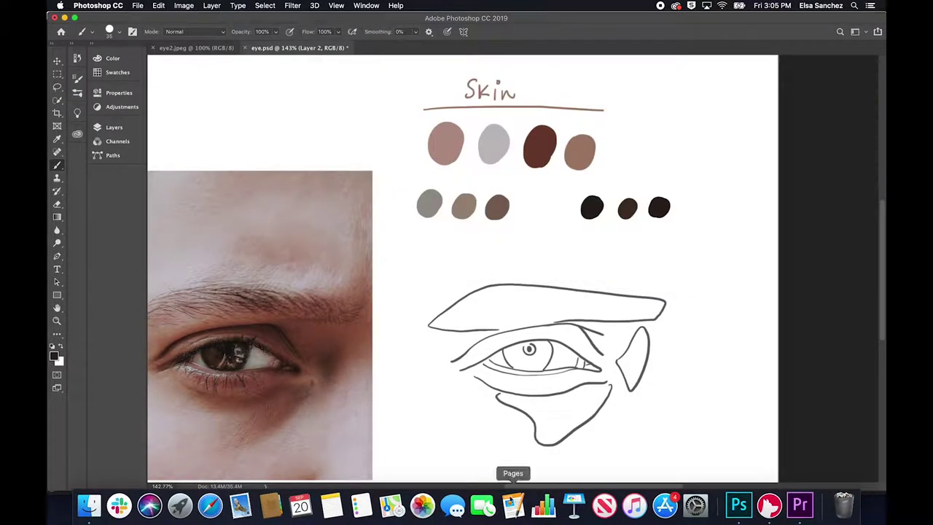
right_click(87, 505)
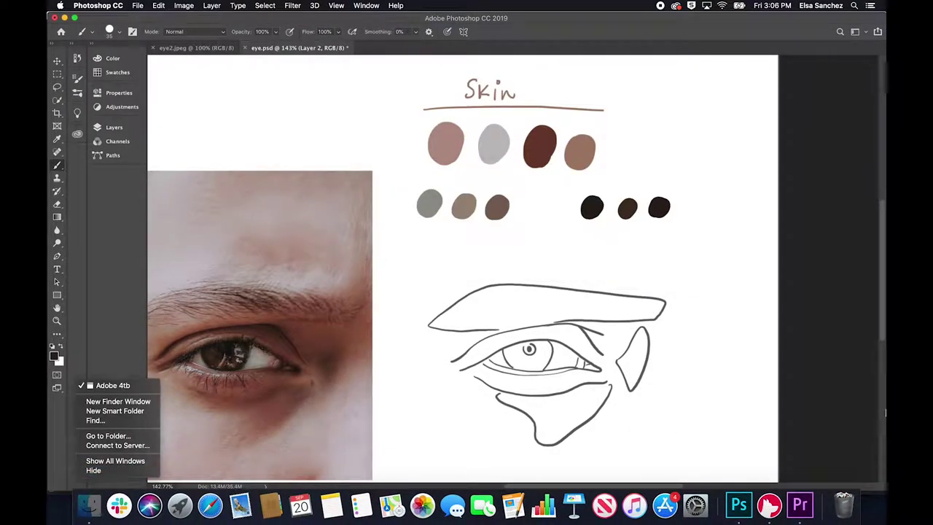
left_click(298, 186)
Sample reddish tones from the waterline and tear duct and paint them on Layer 2 as a third row of three swatches
left_click(201, 366, "alt")
left_click(426, 252)
left_click(535, 175)
left_click(114, 126)
left_click(204, 193)
mouse_move(424, 248)
left_mouse_down()
mouse_move(223, 365)
mouse_move(234, 371)
mouse_move(490, 256)
left_mouse_up()
left_click(217, 370, "alt")
left_click(277, 364, "alt")
Shrink the brush, then rule lines above the second-row swatch groups and handwrite the labels "eye" and "iris" over them
key("bracketleft")
key("bracketleft")
key("bracketleft")
key("bracketleft")
key("bracketleft")
key("bracketleft")
key("bracketleft")
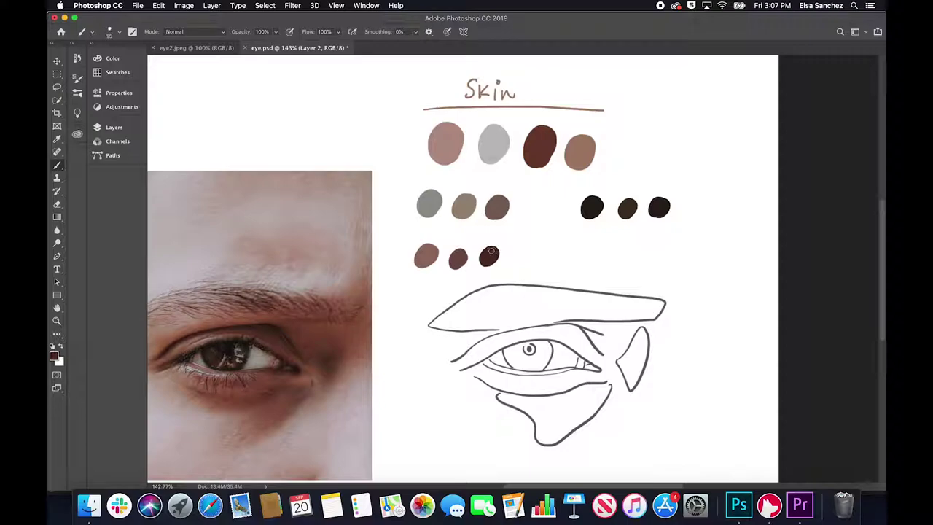
left_click_drag(416, 186, 509, 184)
left_click_drag(447, 178, 472, 181)
left_click_drag(582, 188, 663, 184)
left_click_drag(604, 175, 629, 181)
Handwrite the label "water line & tear duct" above the third swatch row and underline it
left_click_drag(417, 235, 517, 232)
left_click_drag(532, 226, 561, 231)
left_click_drag(564, 226, 593, 230)
left_click_drag(418, 238, 602, 236)
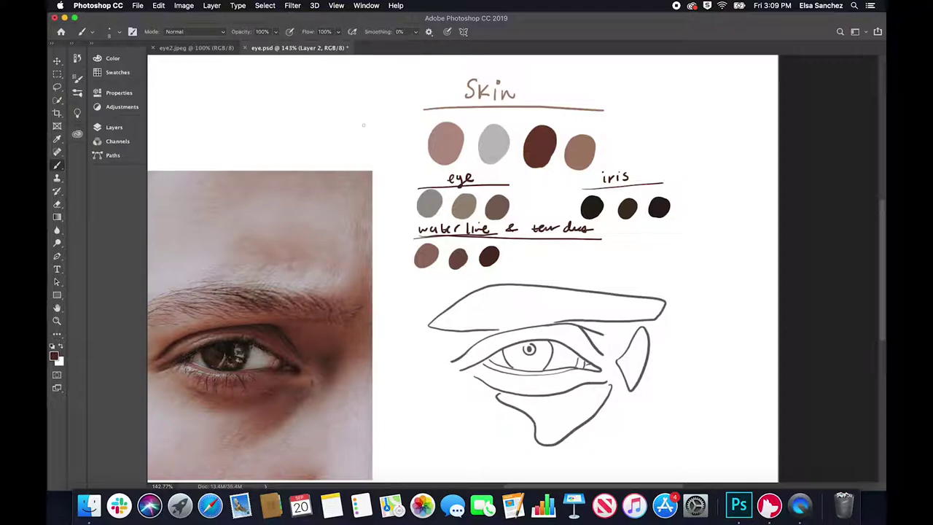
Switch to the Mixer Brush tool and review its Wet, Load, Mix and Flow settings
left_click(58, 165)
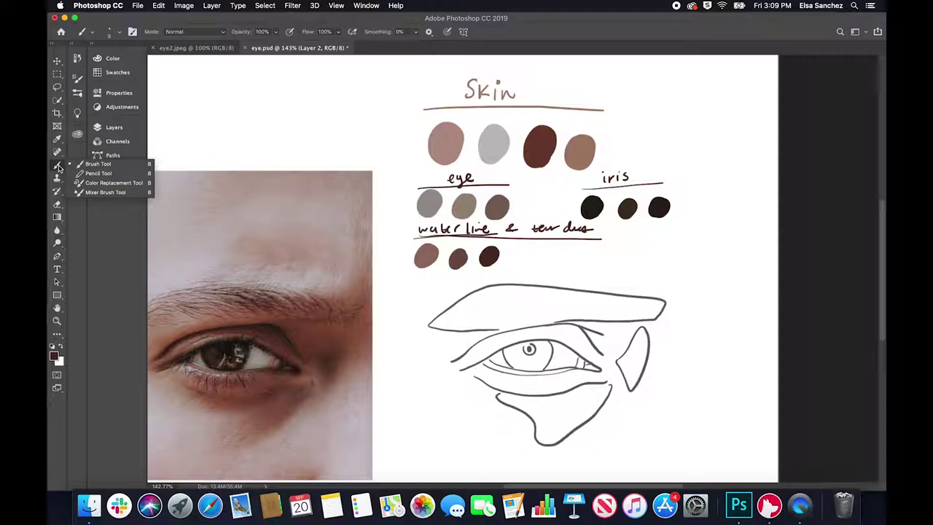
left_click(105, 192)
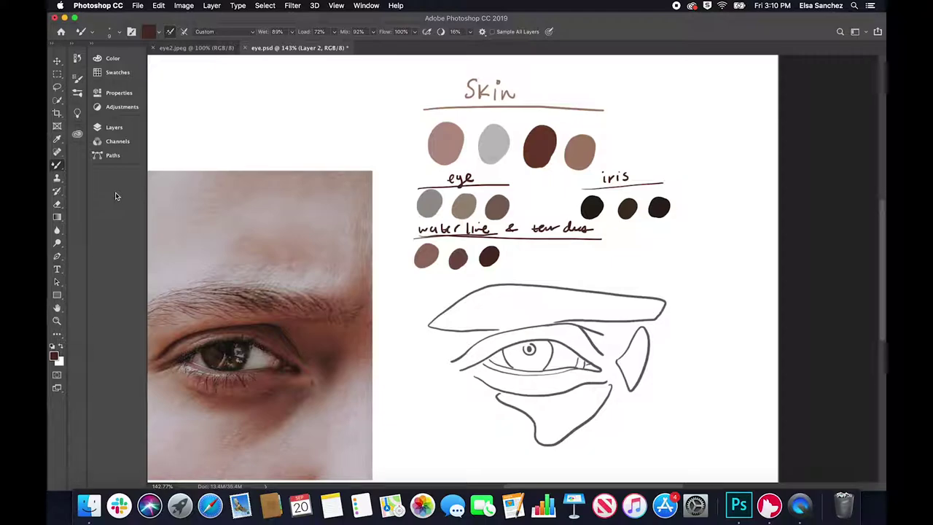
left_click_drag(292, 23, 311, 21)
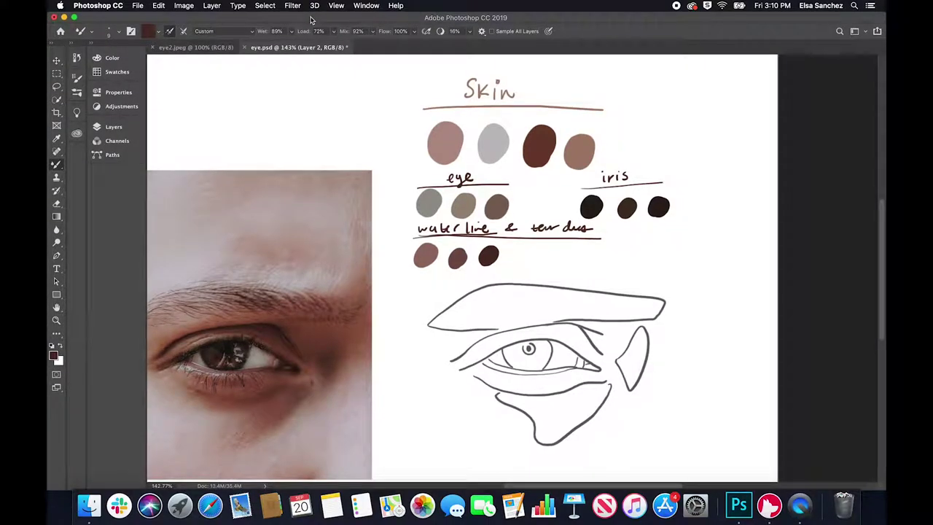
left_click(318, 30)
left_click(362, 30)
left_click(401, 31)
left_click(358, 32)
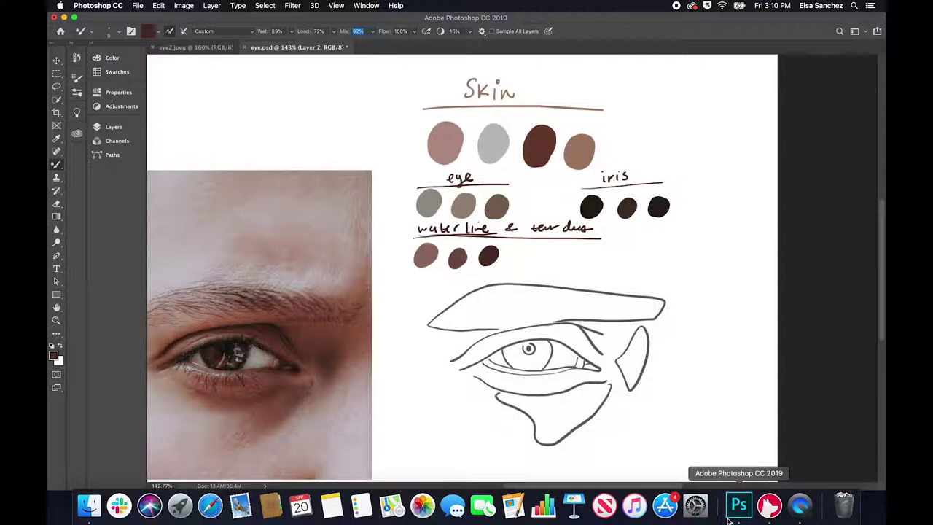
Sample the pinkish skin swatch and blend it into the light grey swatch with the Mixer Brush at 60 px
key("i")
left_click(452, 139)
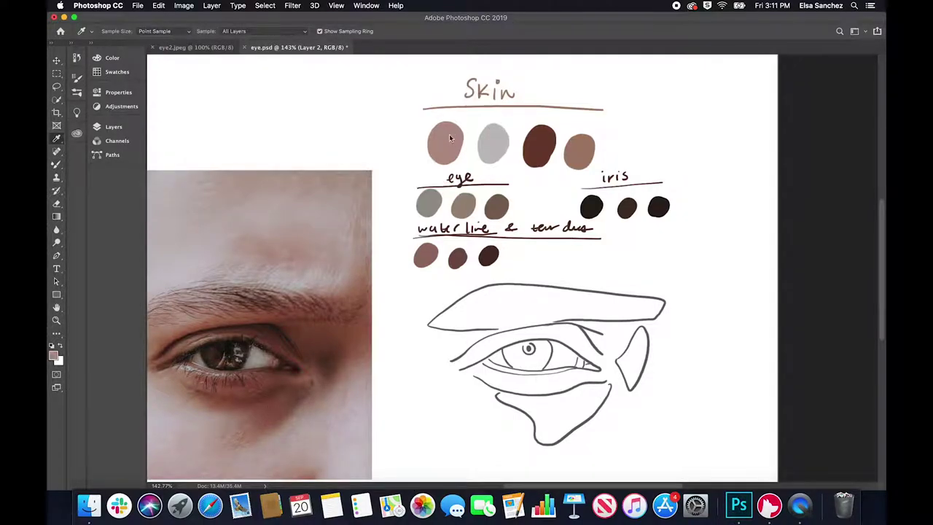
key("b")
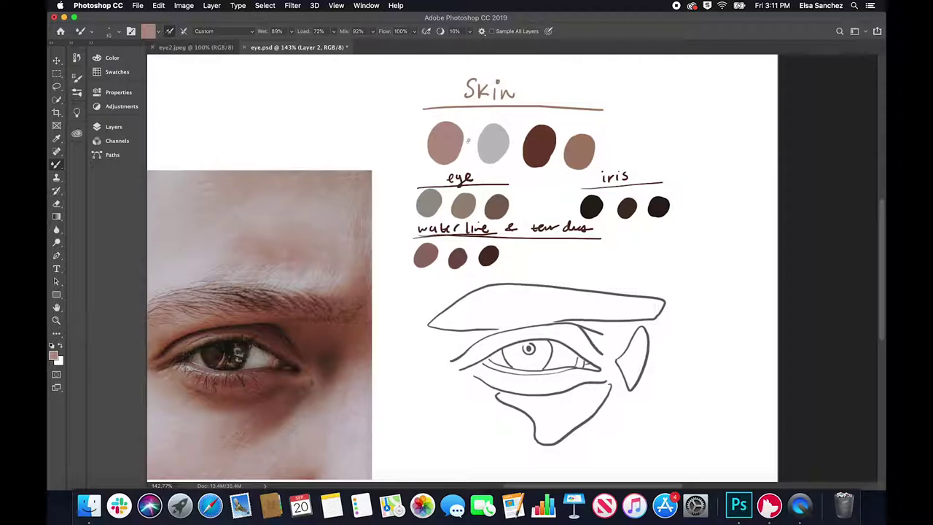
key("bracketright")
key("bracketright")
key("bracketright")
key("bracketright")
mouse_move(469, 141)
left_mouse_down()
mouse_move(480, 137)
mouse_move(468, 155)
mouse_move(473, 130)
mouse_move(468, 157)
mouse_move(473, 128)
left_mouse_up()
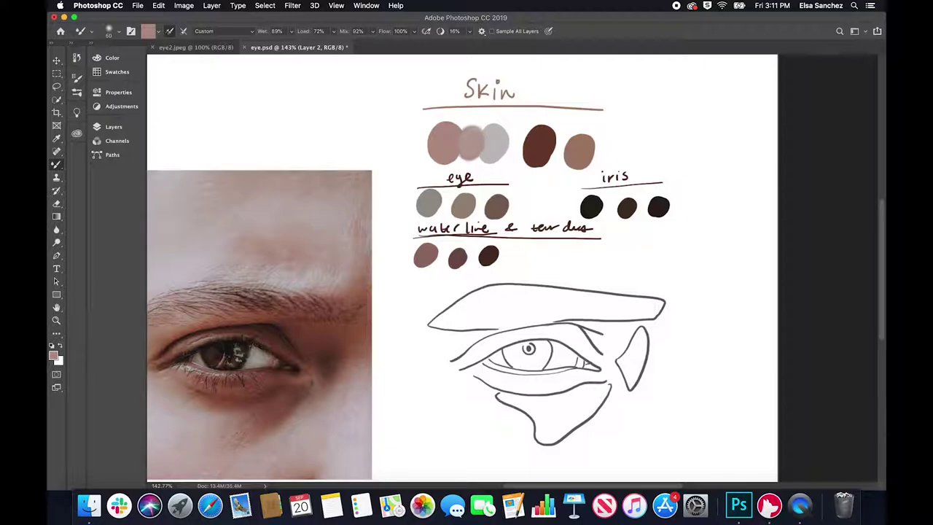
left_click_drag(470, 156, 470, 128)
Sample the light grey skin swatch and blend it into the dark reddish-brown swatch with the Mixer Brush
key("i")
left_click(502, 138)
key("b")
mouse_move(496, 143)
left_mouse_down()
mouse_move(514, 140)
mouse_move(514, 156)
mouse_move(513, 133)
mouse_move(527, 146)
mouse_move(526, 136)
mouse_move(516, 131)
mouse_move(512, 157)
left_mouse_up()
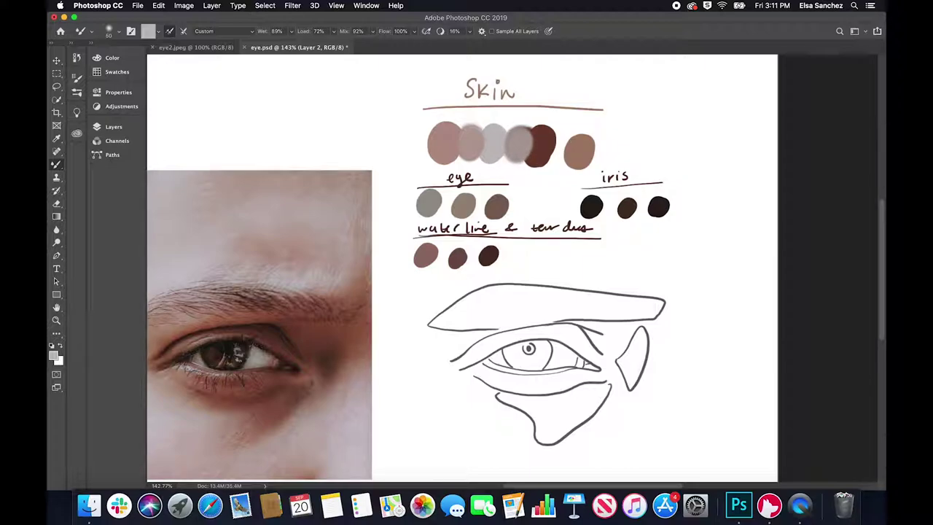
Sample the mid-brown skin swatch and blend it with the dark reddish-brown swatch using the Mixer Brush
key("i")
left_click(587, 146)
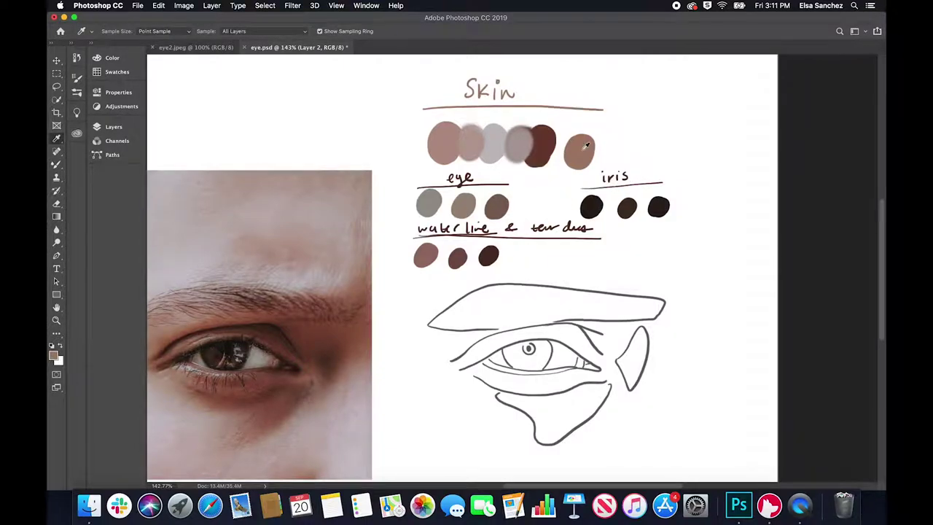
key("b")
mouse_move(560, 144)
left_mouse_down()
mouse_move(558, 160)
mouse_move(561, 136)
left_mouse_up()
key("bracketright")
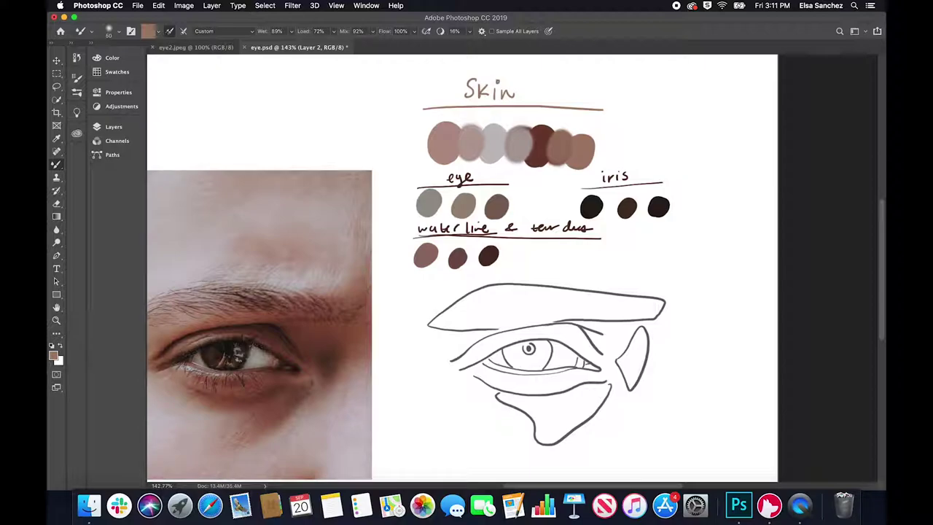
Sample the eye swatches and blend the gaps between all three with the Mixer Brush
key("i")
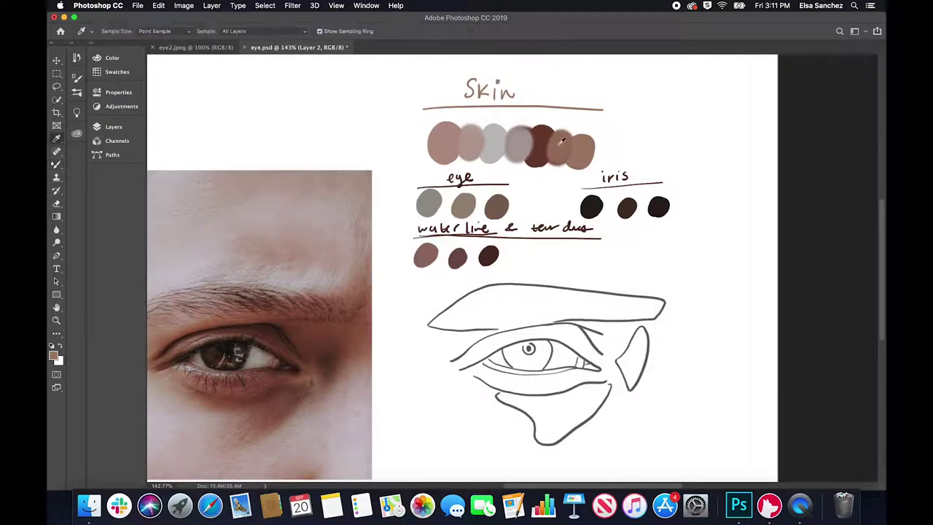
left_click(437, 199)
key("b")
mouse_move(447, 200)
left_mouse_down()
mouse_move(447, 209)
mouse_move(482, 202)
left_mouse_up()
key("i")
left_click(457, 202)
key("b")
Sample the middle iris swatch and blend the three iris swatches together with the Mixer Brush
key("i")
left_click(624, 211)
key("b")
left_click_drag(610, 208, 643, 206)
Sample the waterline and tear duct swatches and blend the three of them together with the Mixer Brush
key("i")
key("b")
left_click_drag(436, 256, 472, 256)
key("i")
left_click(467, 253)
key("b")
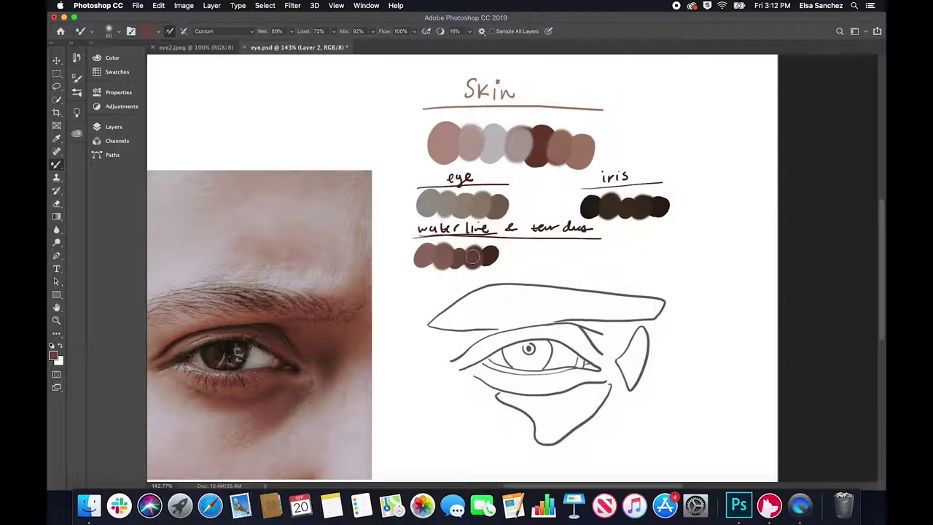
Return to the regular Brush tool, sample the pinkish skin swatch and dab it at 45 px beside the drawn eye's outer corner
left_click_drag(56, 164, 83, 164)
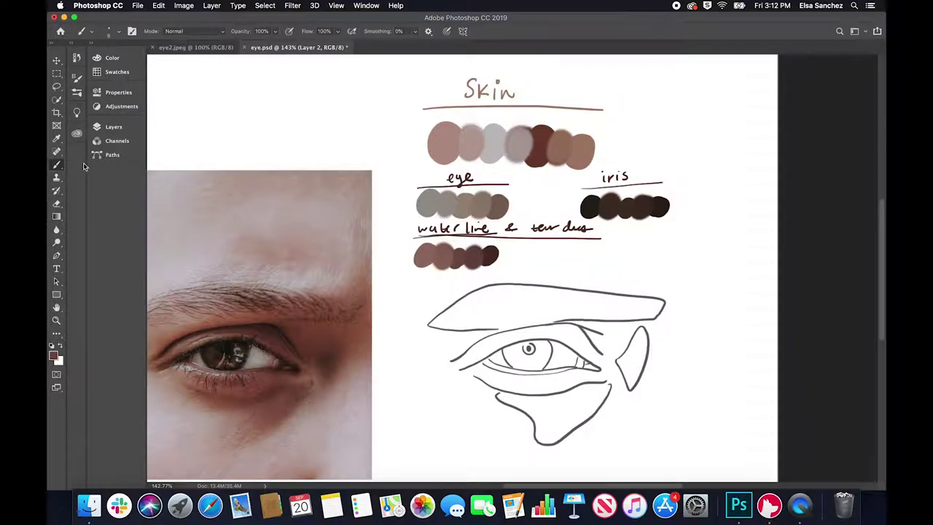
key("i")
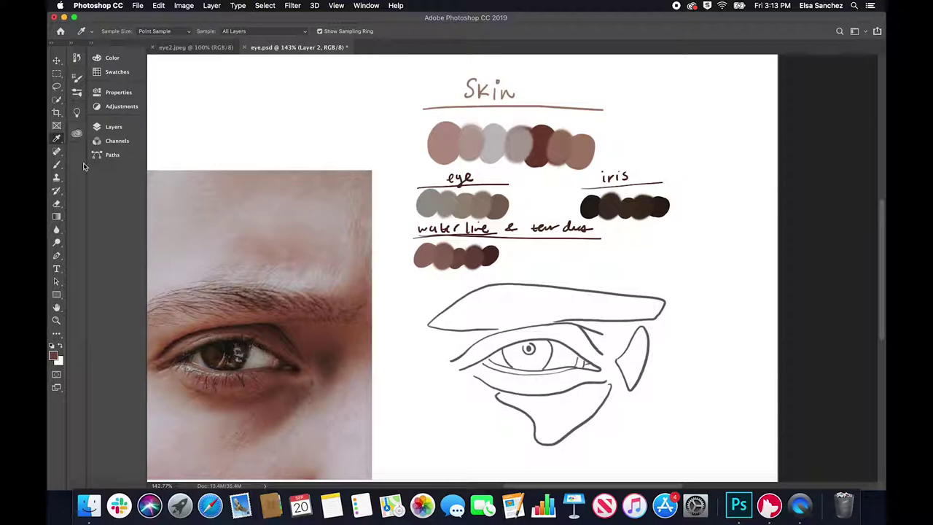
left_click(450, 137)
mouse_move(452, 136)
left_mouse_down()
mouse_move(437, 134)
mouse_move(459, 128)
mouse_move(448, 136)
left_mouse_up()
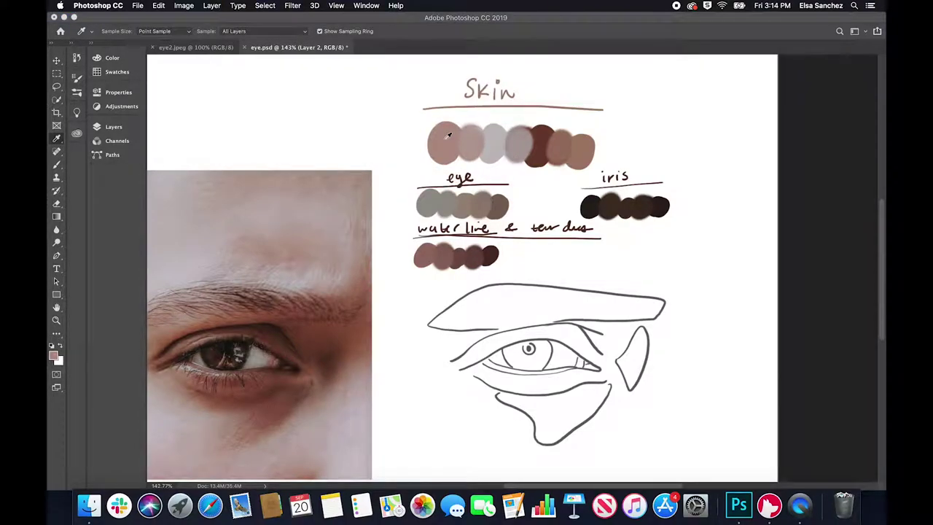
key("b")
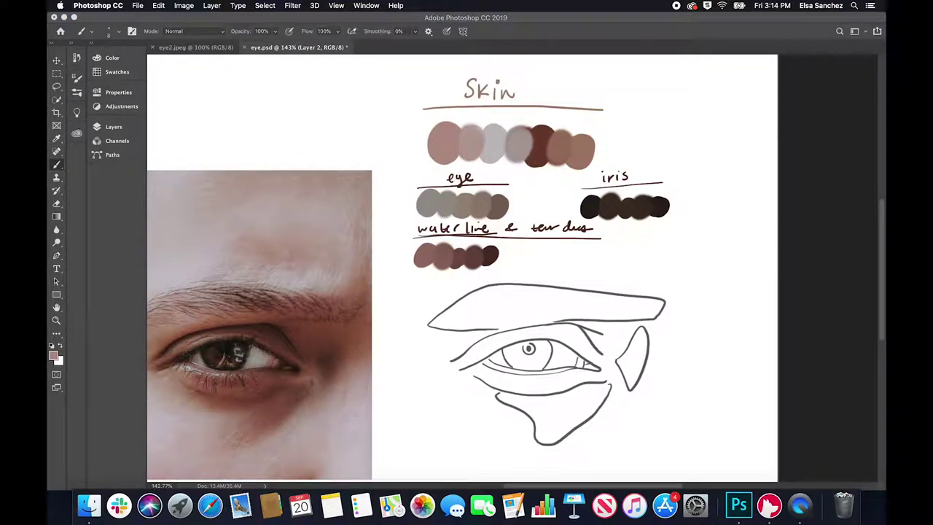
key("bracketright")
key("bracketright")
key("bracketright")
scroll(435, 177, "down", 2)
scroll(434, 177, "right", 2)
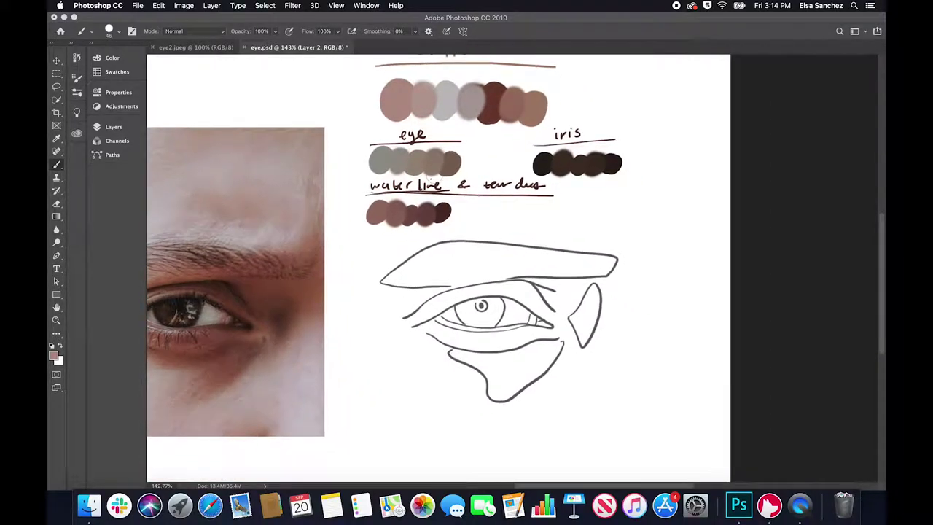
left_click(405, 307)
Move Layer 1 with the line art above Layer 2 in the layer stack
left_click(113, 127)
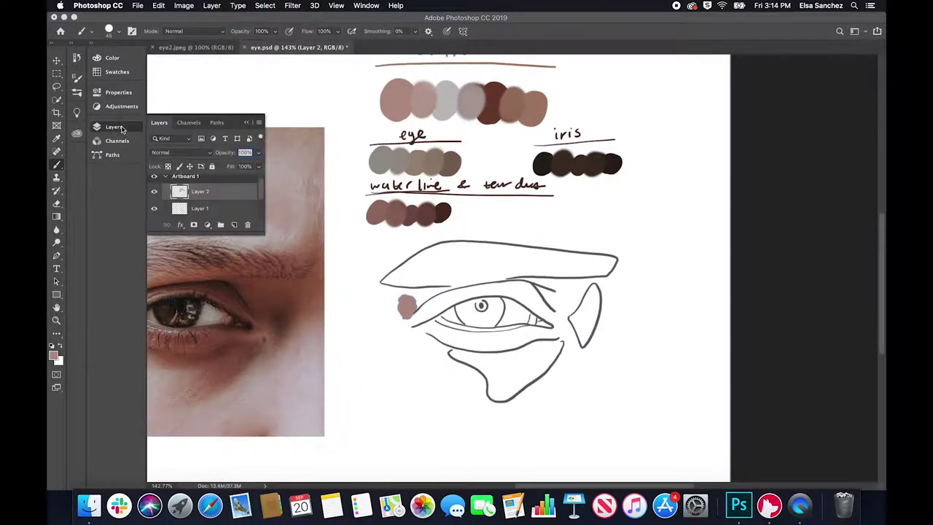
mouse_move(261, 186)
left_mouse_down()
mouse_move(263, 195)
mouse_move(263, 185)
left_mouse_up()
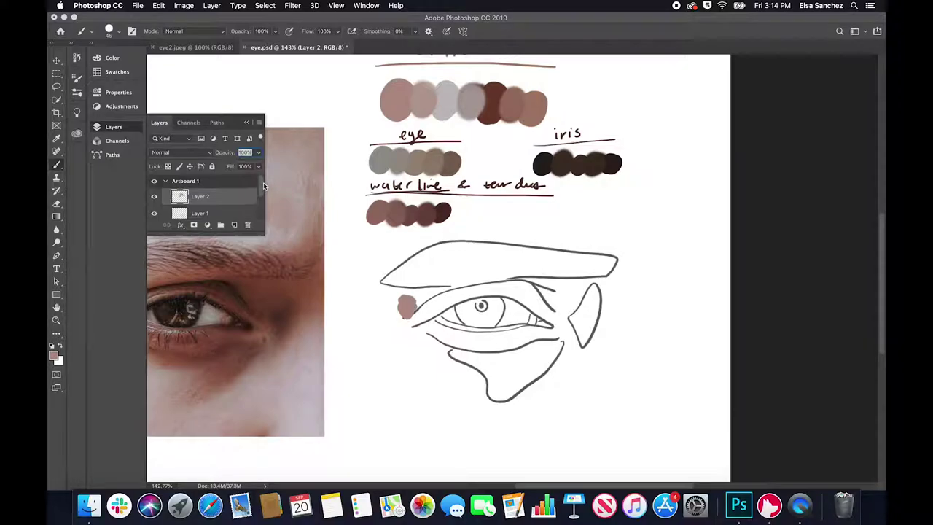
left_click_drag(240, 215, 242, 191)
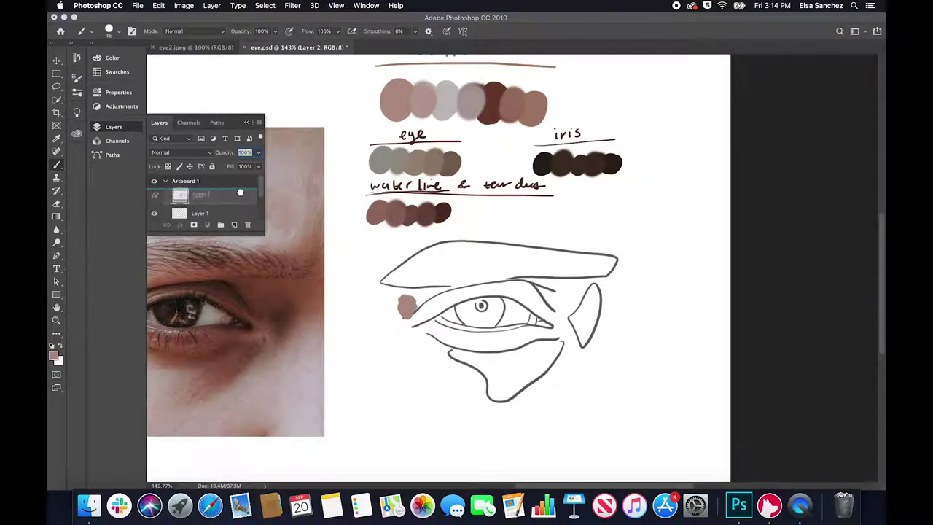
left_click(246, 121)
Paint the pinkish skin base under the whole line drawing with the brush enlarged to 80 px, leaving the eyeball unpainted
left_click_drag(401, 314, 396, 302)
mouse_move(401, 305)
left_mouse_down()
mouse_move(413, 309)
mouse_move(434, 292)
mouse_move(383, 289)
mouse_move(394, 316)
left_mouse_up()
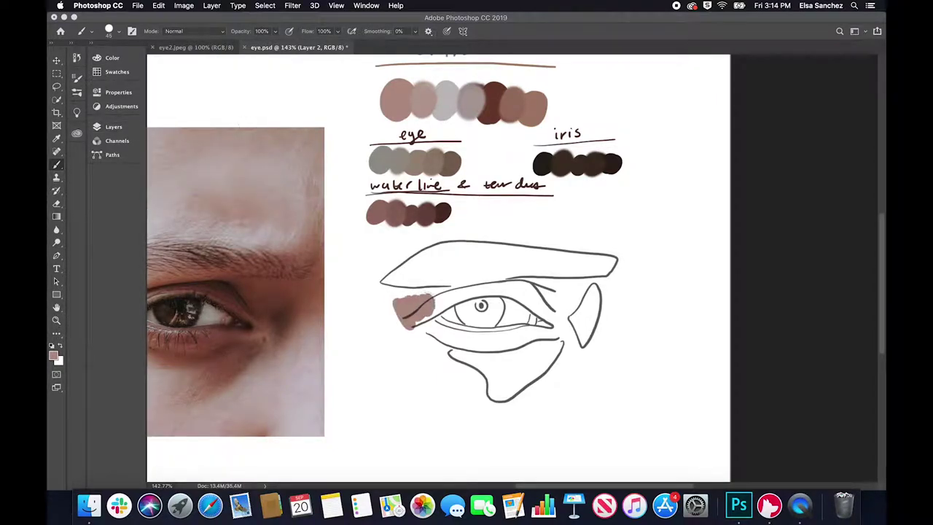
key("bracketright")
key("bracketright")
key("bracketright")
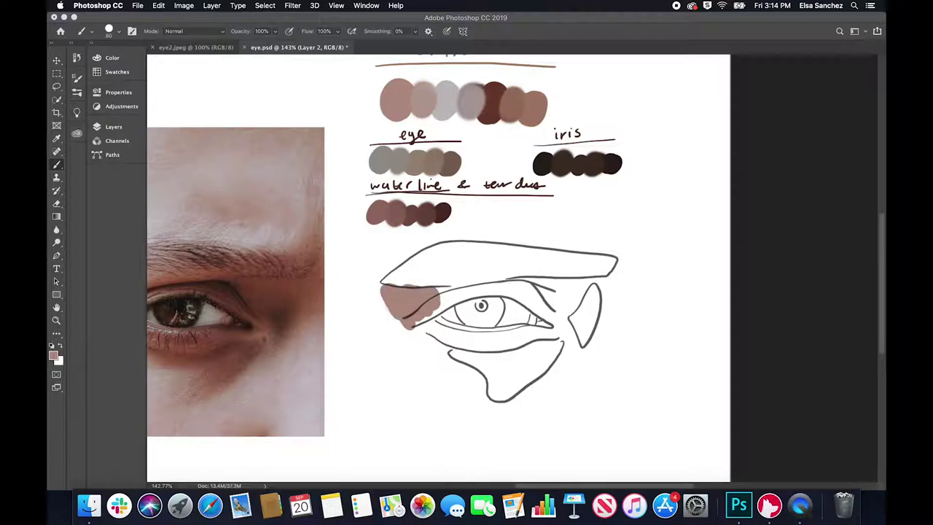
mouse_move(436, 295)
left_mouse_down()
mouse_move(463, 277)
mouse_move(413, 330)
mouse_move(436, 285)
mouse_move(379, 299)
mouse_move(397, 255)
mouse_move(369, 285)
mouse_move(383, 320)
mouse_move(416, 336)
mouse_move(368, 295)
left_mouse_up()
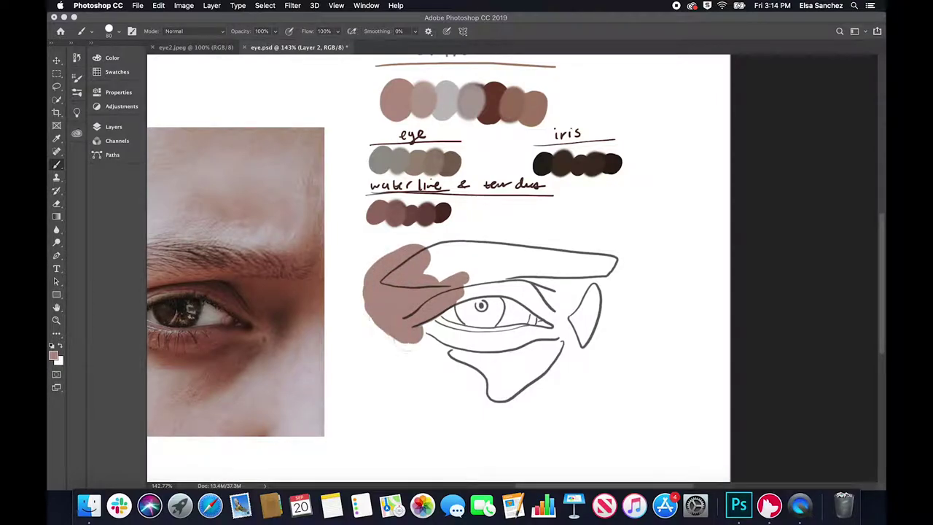
mouse_move(408, 343)
left_mouse_down()
mouse_move(445, 352)
mouse_move(470, 344)
mouse_move(463, 355)
mouse_move(396, 348)
mouse_move(430, 348)
mouse_move(430, 359)
mouse_move(470, 384)
mouse_move(525, 359)
mouse_move(550, 359)
mouse_move(572, 337)
mouse_move(586, 358)
mouse_move(598, 328)
mouse_move(605, 267)
mouse_move(481, 267)
mouse_move(488, 285)
mouse_move(550, 301)
mouse_move(557, 318)
mouse_move(543, 286)
mouse_move(569, 286)
mouse_move(550, 258)
mouse_move(496, 245)
mouse_move(438, 261)
mouse_move(466, 286)
mouse_move(452, 297)
mouse_move(445, 246)
mouse_move(460, 244)
mouse_move(430, 239)
mouse_move(590, 253)
mouse_move(620, 311)
mouse_move(590, 377)
mouse_move(554, 403)
mouse_move(525, 406)
mouse_move(387, 344)
mouse_move(551, 335)
left_mouse_up()
mouse_move(612, 280)
left_mouse_down()
mouse_move(591, 254)
mouse_move(397, 261)
mouse_move(507, 243)
mouse_move(630, 291)
mouse_move(565, 405)
mouse_move(411, 383)
mouse_move(361, 298)
mouse_move(434, 231)
mouse_move(557, 222)
mouse_move(599, 233)
left_mouse_up()
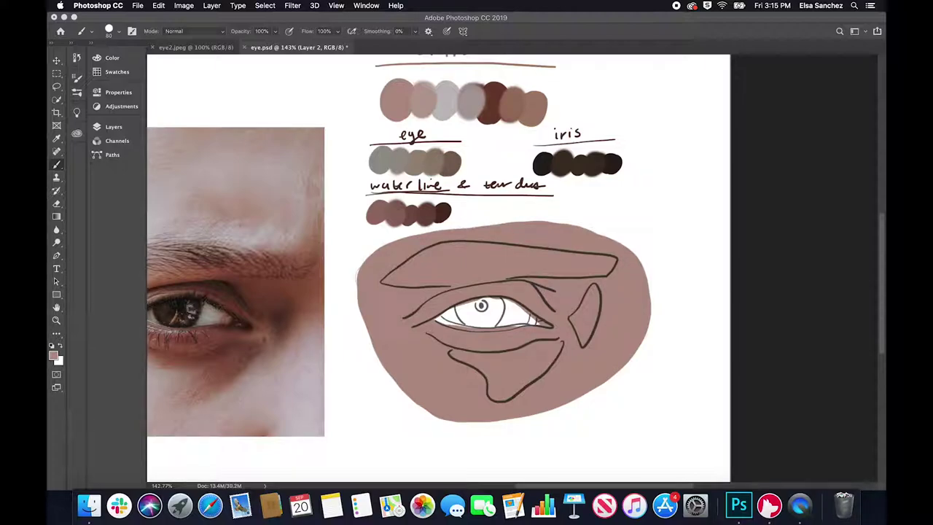
Sample the grey eye swatch and fill the eye white on both sides of the iris with a smaller brush
left_click(385, 156, "alt")
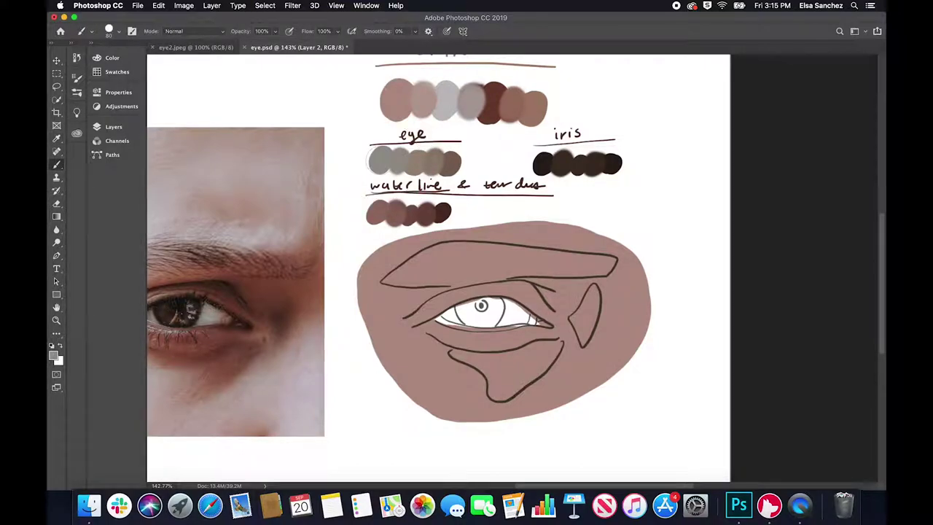
scroll(492, 320, "up", 5)
mouse_move(492, 320)
left_mouse_down()
mouse_move(532, 302)
mouse_move(529, 269)
mouse_move(503, 313)
left_mouse_up()
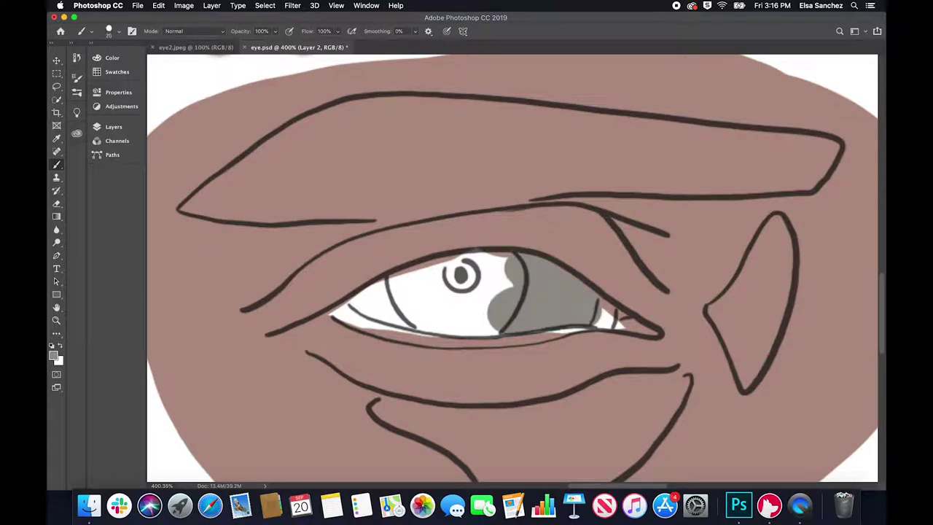
mouse_move(374, 297)
left_mouse_down()
mouse_move(379, 291)
mouse_move(393, 317)
mouse_move(394, 286)
mouse_move(423, 321)
mouse_move(396, 281)
left_mouse_up()
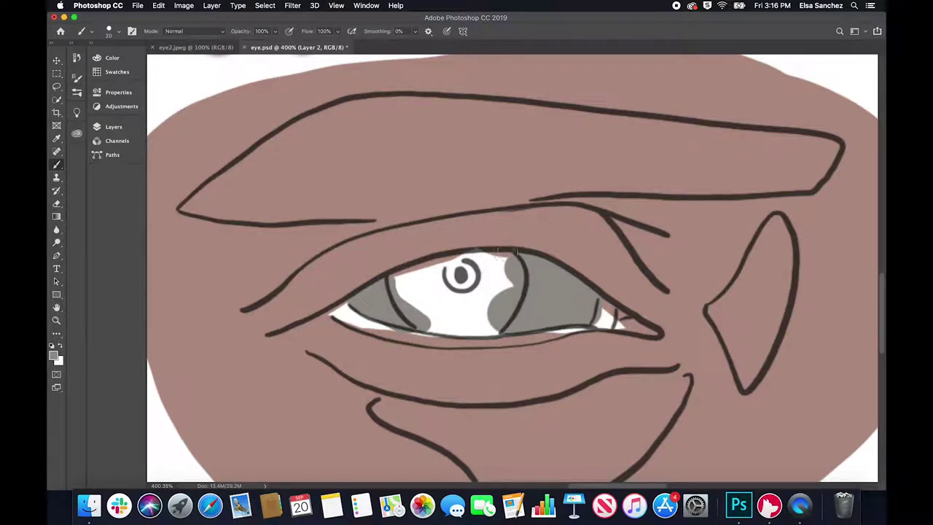
Sample the pinkish water line swatch and paint the lower water line from the outer corner inward with an 8 px brush
scroll(451, 258, "down", 6)
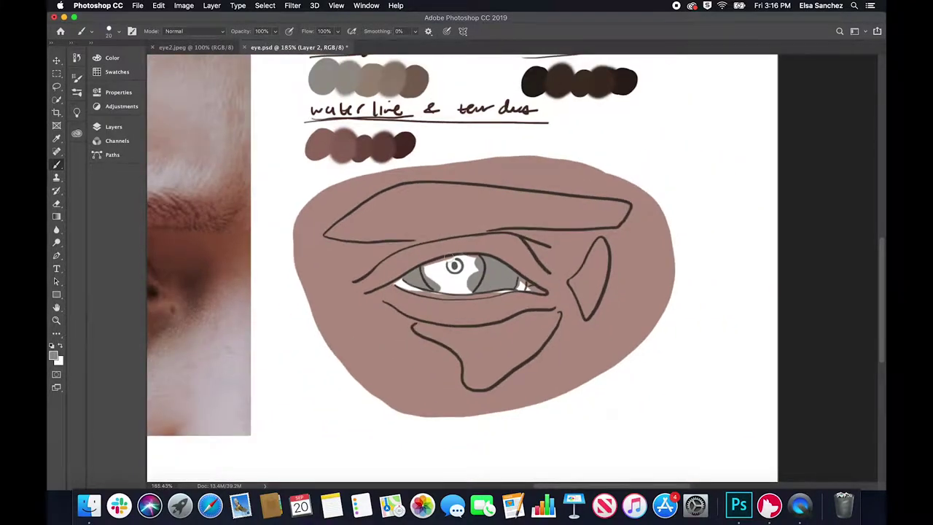
key("i")
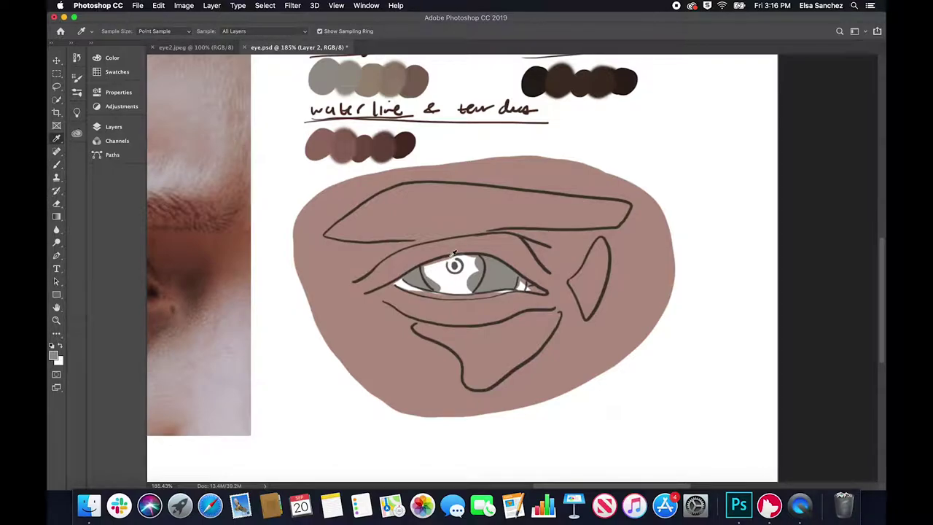
left_click(325, 141)
key("b")
key("bracketleft")
left_click_drag(400, 284, 410, 288)
scroll(426, 306, "up", 5)
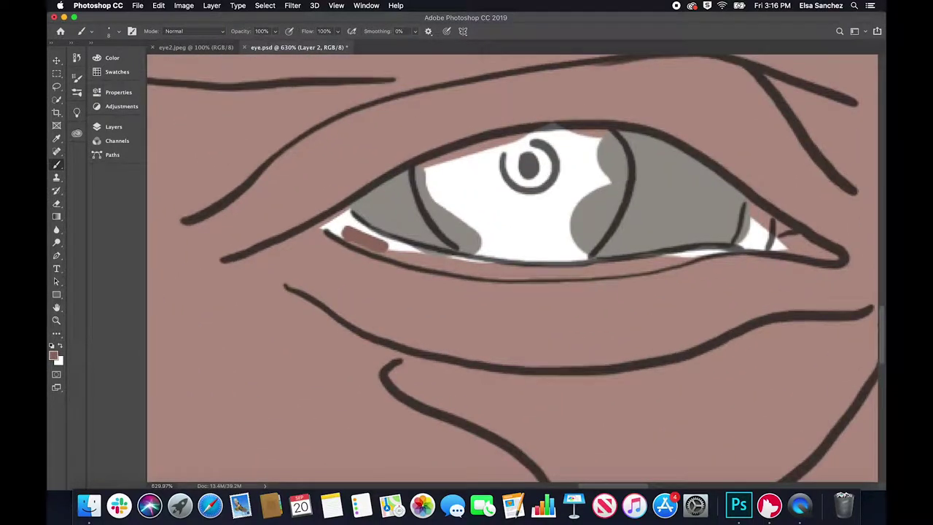
mouse_move(379, 237)
left_mouse_down()
mouse_move(324, 221)
mouse_move(345, 213)
mouse_move(409, 260)
mouse_move(435, 264)
mouse_move(412, 252)
mouse_move(514, 269)
mouse_move(453, 269)
mouse_move(582, 270)
mouse_move(496, 274)
mouse_move(634, 271)
mouse_move(696, 252)
mouse_move(635, 271)
mouse_move(734, 253)
left_mouse_up()
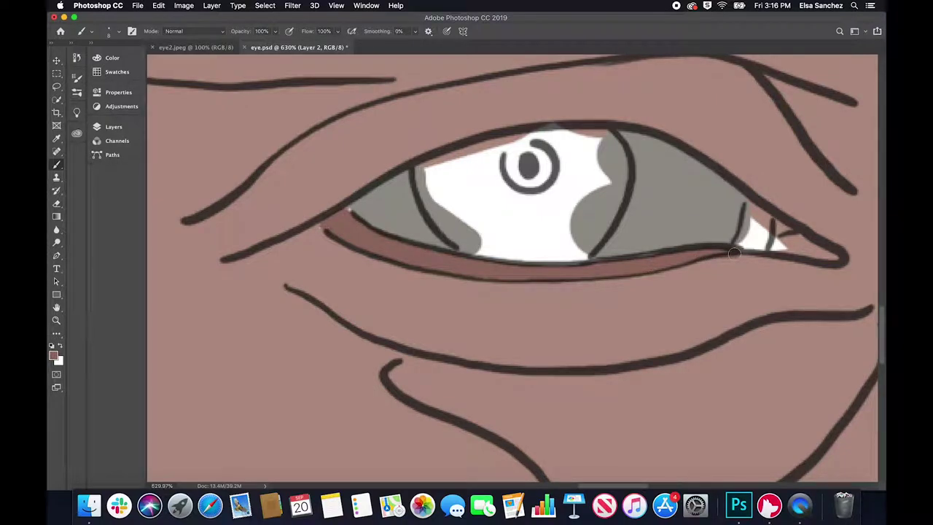
Fill the remaining white area of the tear duct at the inner corner with the same pinkish colour
scroll(734, 254, "right", 10)
mouse_move(343, 205)
left_mouse_down()
mouse_move(333, 234)
mouse_move(417, 251)
mouse_move(408, 240)
mouse_move(344, 241)
left_mouse_up()
left_click_drag(328, 245, 340, 242)
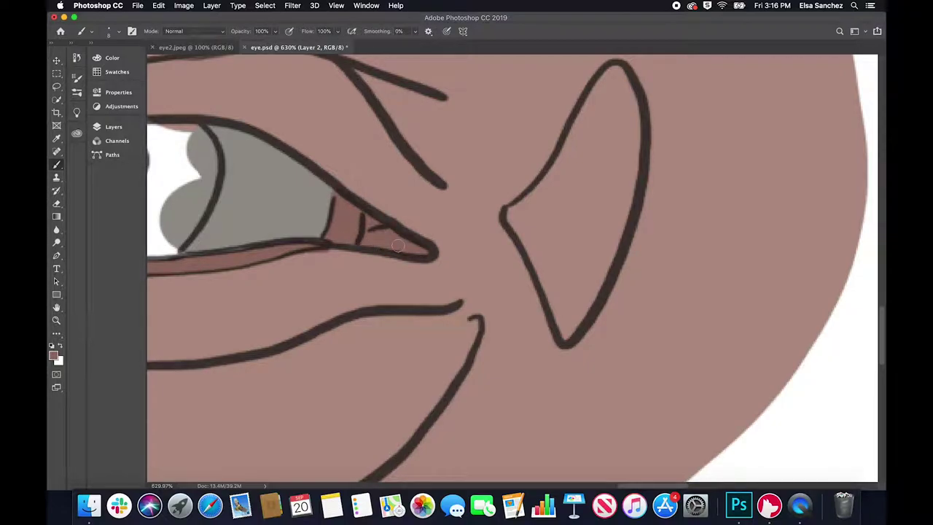
Sample a dark brown iris swatch and fill the whole iris, enlarging the brush to 25 px
scroll(398, 245, "down", 6)
key("i")
left_click(502, 99)
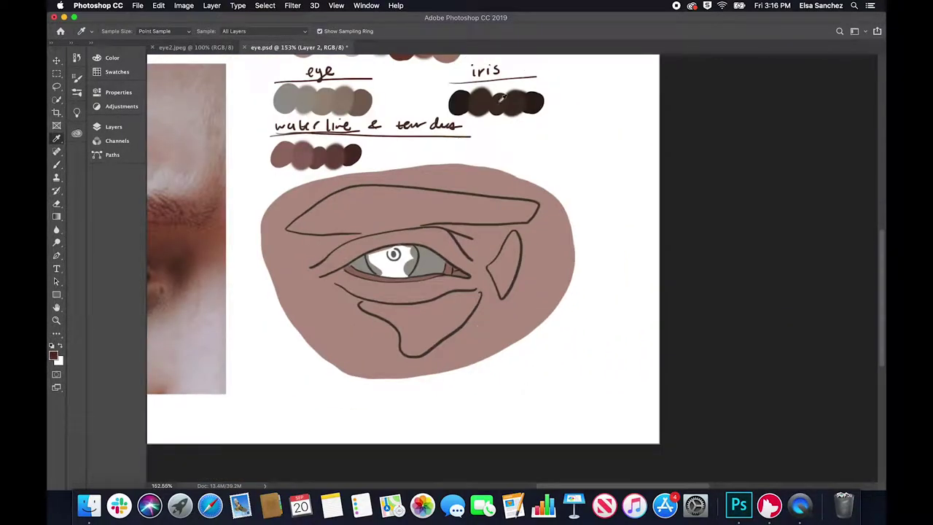
key("b")
scroll(376, 268, "up", 4)
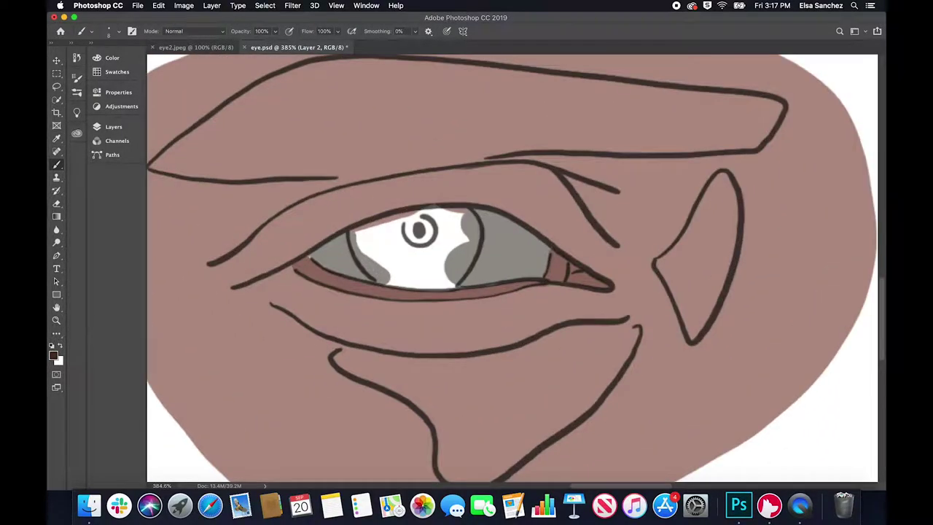
mouse_move(376, 246)
left_mouse_down()
mouse_move(463, 220)
mouse_move(471, 231)
mouse_move(457, 270)
mouse_move(454, 245)
mouse_move(361, 232)
mouse_move(359, 242)
mouse_move(357, 233)
mouse_move(381, 273)
mouse_move(438, 278)
mouse_move(441, 256)
mouse_move(395, 262)
mouse_move(442, 265)
mouse_move(448, 279)
mouse_move(397, 277)
mouse_move(426, 277)
mouse_move(453, 254)
left_mouse_up()
key("]")
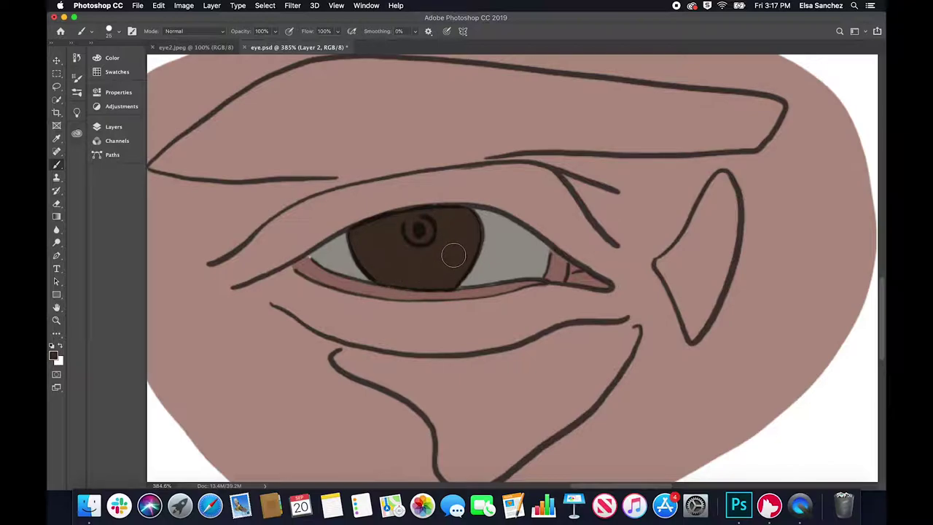
Compare the skin swatches with the Eyedropper and pick the light grey one as the brush colour
scroll(453, 255, "down", 5)
scroll(453, 255, "up", 3)
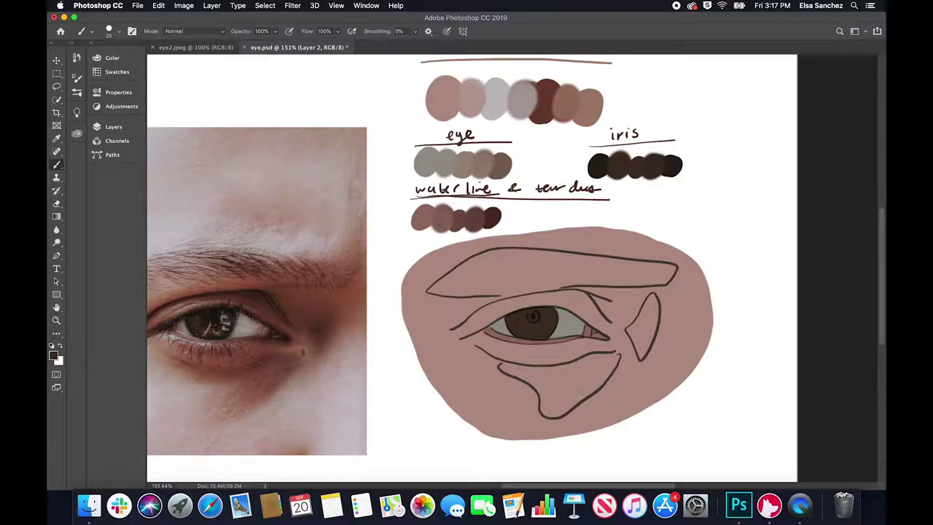
key("i")
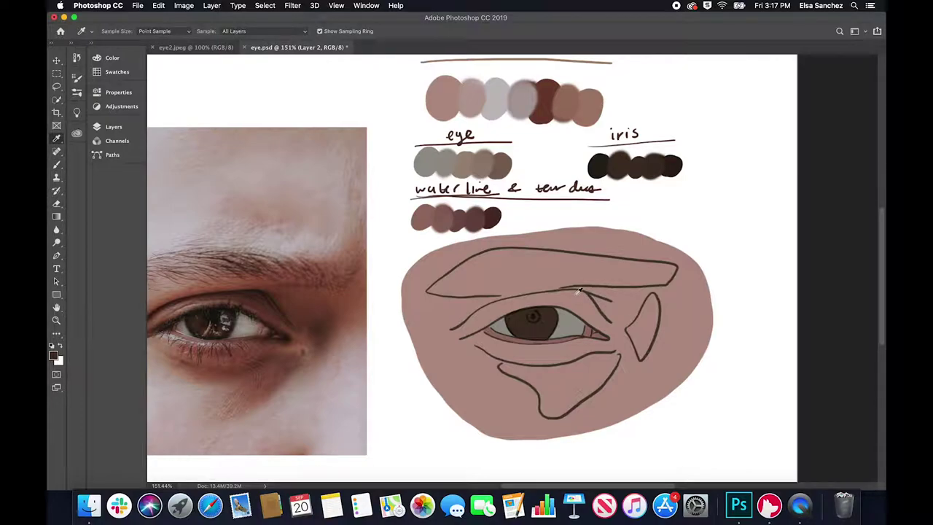
left_click_drag(445, 98, 592, 94)
left_click(470, 94)
left_click(502, 90)
left_click_drag(501, 92, 180, 226)
left_click(503, 92)
key("b")
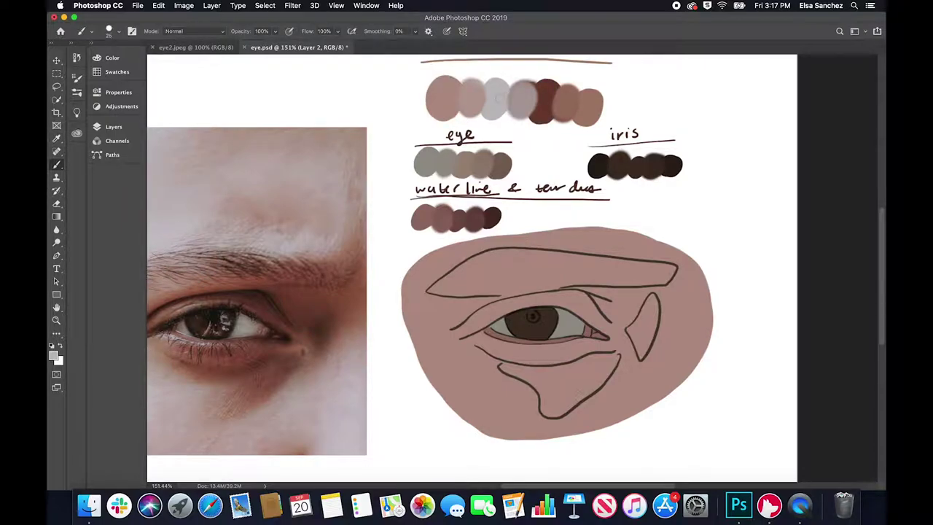
Paint light grey highlights above both ends of the brow, below the eye and beside the nose with a 35 px brush
scroll(391, 338, "left", 3)
scroll(392, 339, "down", 1)
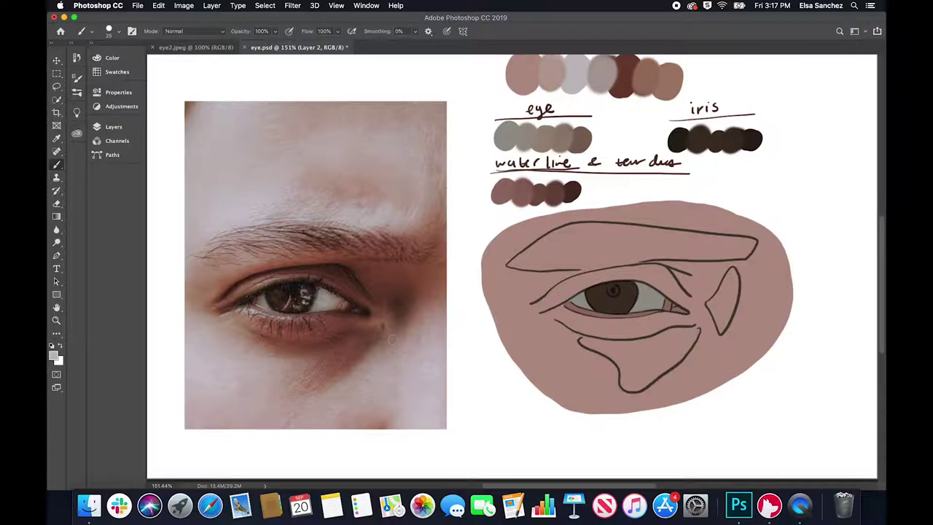
key("bracketright")
mouse_move(538, 228)
left_mouse_down()
mouse_move(525, 242)
mouse_move(554, 223)
mouse_move(510, 252)
mouse_move(540, 220)
mouse_move(511, 230)
mouse_move(559, 213)
mouse_move(501, 251)
mouse_move(563, 219)
mouse_move(742, 230)
mouse_move(745, 214)
left_mouse_up()
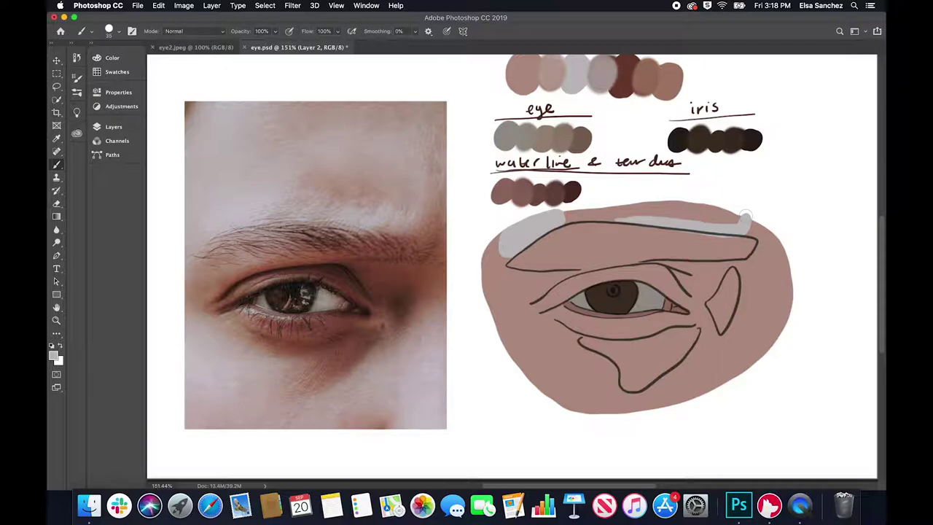
Sample the pale pink skin swatch and paint transition strokes along the edges of the grey highlights at 20 px
key("i")
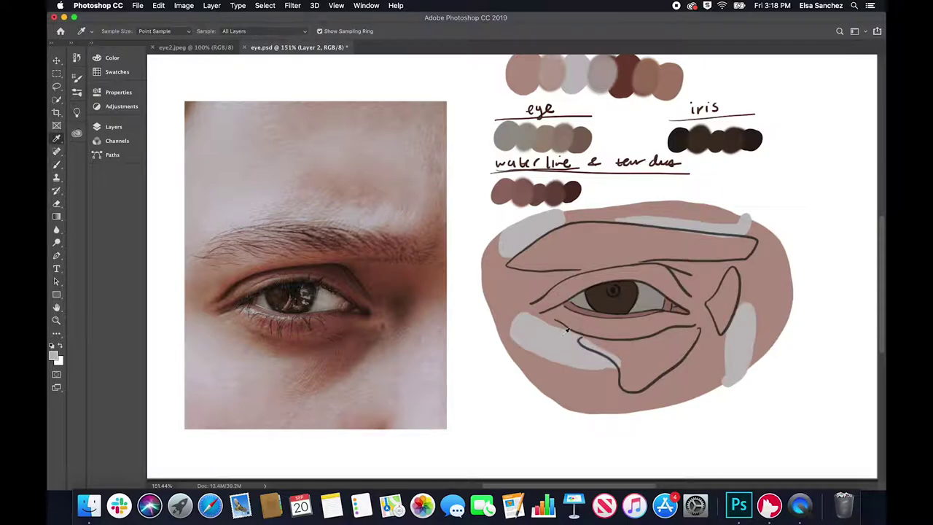
left_click(554, 70)
key("b")
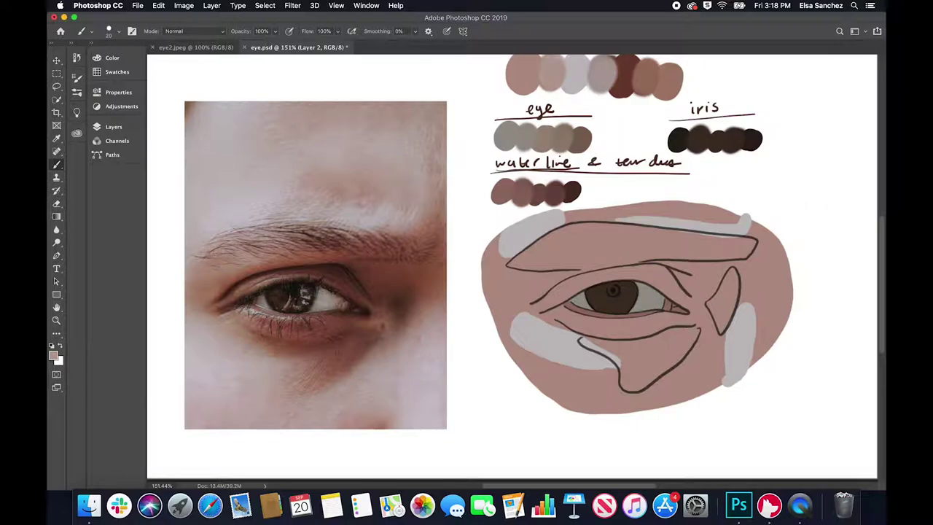
left_click_drag(500, 239, 510, 257)
mouse_move(517, 316)
left_mouse_down()
mouse_move(514, 343)
mouse_move(553, 362)
left_mouse_up()
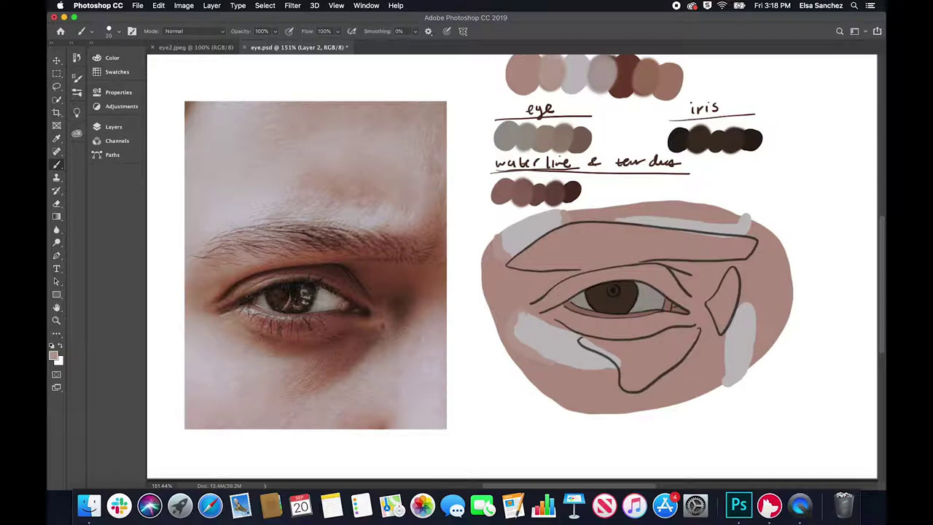
mouse_move(529, 318)
left_mouse_down()
mouse_move(565, 331)
mouse_move(610, 371)
mouse_move(579, 341)
left_mouse_up()
mouse_move(726, 328)
left_mouse_down()
mouse_move(721, 389)
mouse_move(745, 357)
mouse_move(752, 308)
mouse_move(740, 303)
mouse_move(728, 324)
left_mouse_up()
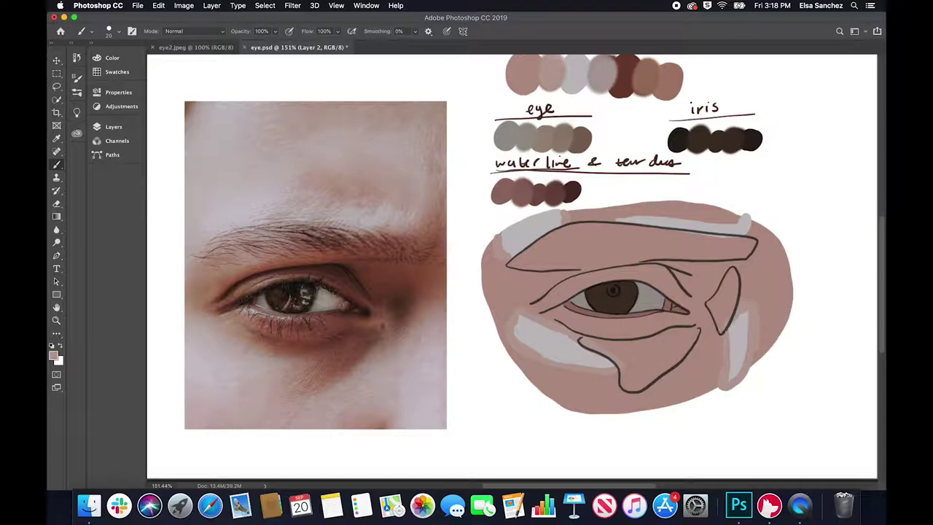
mouse_move(613, 219)
left_mouse_down()
mouse_move(722, 224)
mouse_move(744, 211)
mouse_move(751, 228)
left_mouse_up()
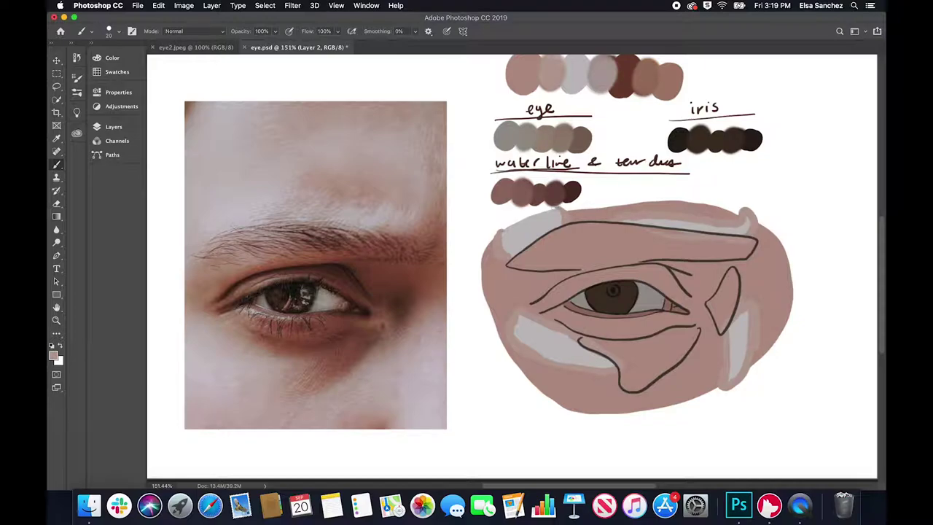
Sample the light brown skin swatch and paint it at 20 px from the outer eye area across the upper lid to the inner crease
key("i")
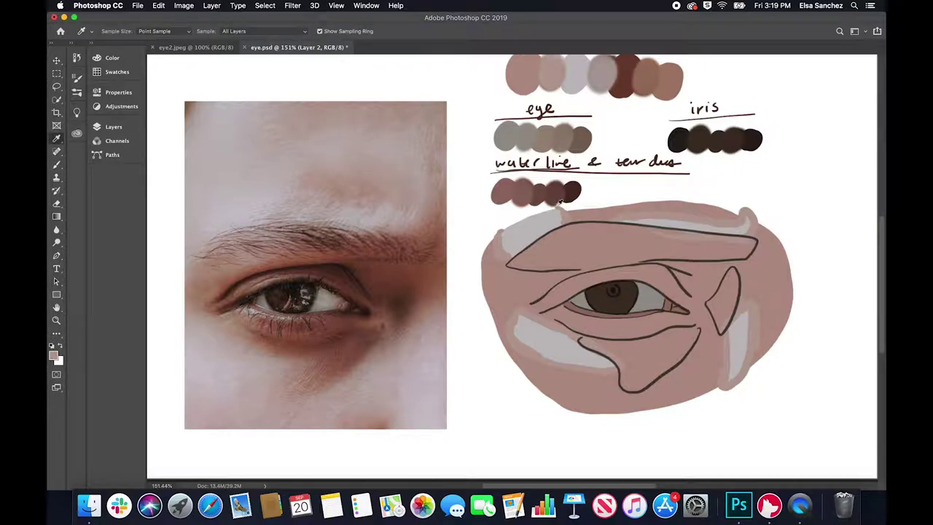
left_click_drag(631, 70, 674, 78)
left_click_drag(522, 296, 671, 80)
key("b")
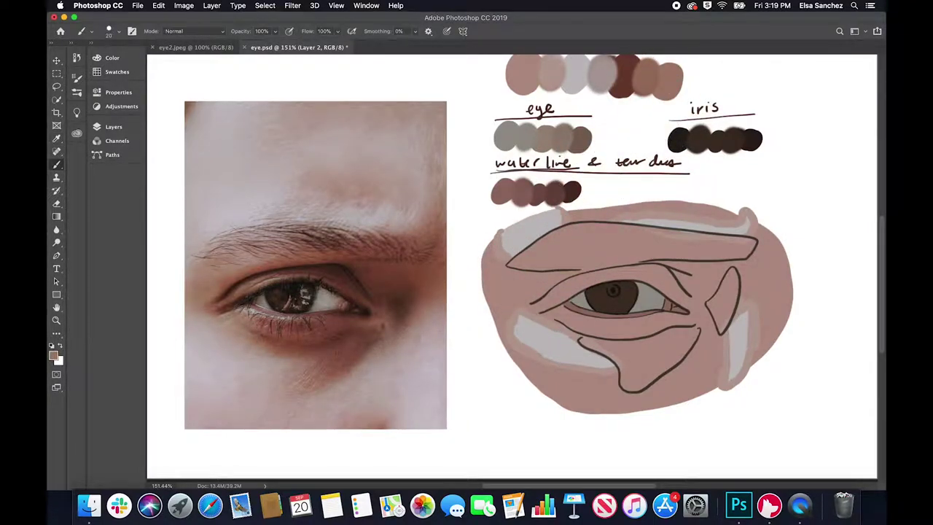
mouse_move(528, 299)
left_mouse_down()
mouse_move(517, 288)
mouse_move(539, 291)
mouse_move(522, 280)
mouse_move(554, 275)
mouse_move(532, 289)
left_mouse_up()
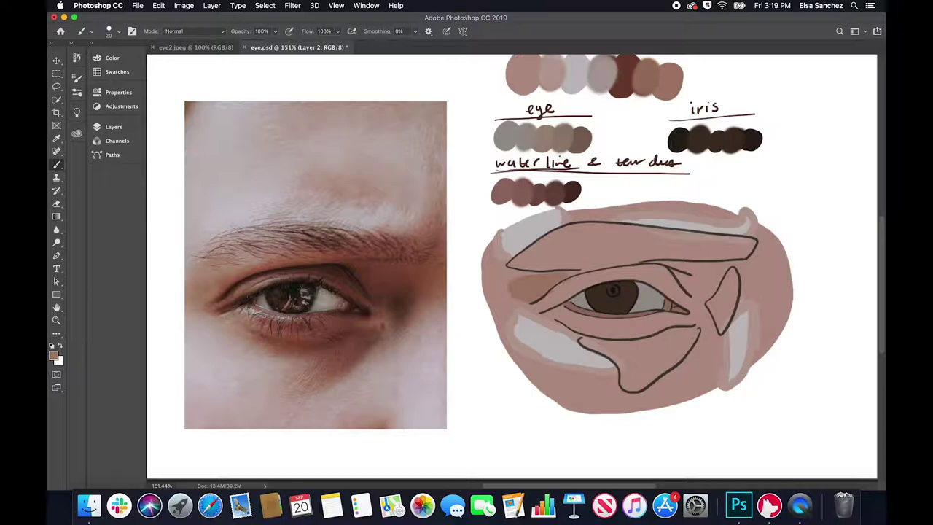
mouse_move(509, 289)
left_mouse_down()
mouse_move(505, 281)
mouse_move(548, 272)
mouse_move(554, 300)
mouse_move(586, 277)
left_mouse_up()
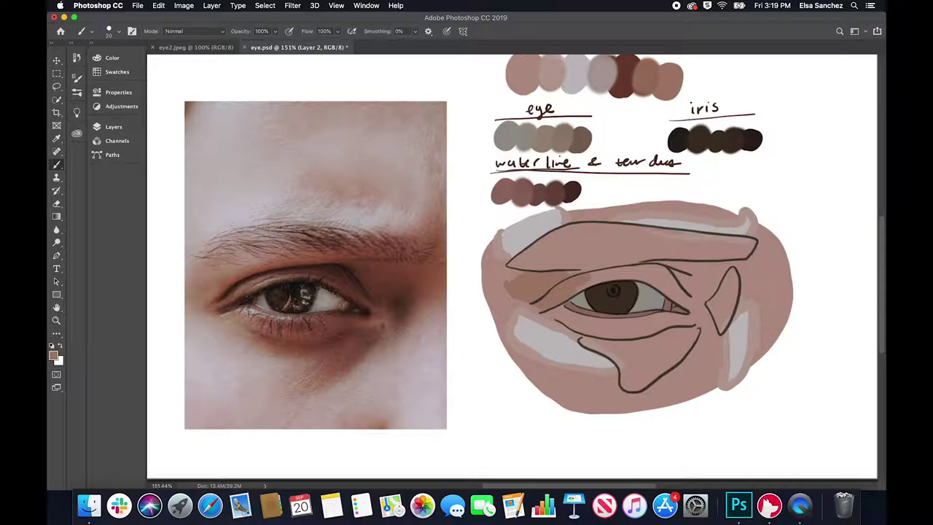
mouse_move(591, 274)
left_mouse_down()
mouse_move(647, 271)
mouse_move(677, 299)
left_mouse_up()
mouse_move(650, 269)
left_mouse_down()
mouse_move(678, 289)
mouse_move(669, 273)
mouse_move(693, 300)
left_mouse_up()
mouse_move(655, 264)
left_mouse_down()
mouse_move(733, 272)
mouse_move(738, 316)
mouse_move(722, 314)
mouse_move(702, 284)
mouse_move(726, 281)
mouse_move(683, 275)
mouse_move(699, 300)
left_mouse_up()
Enlarge the brush and paint light brown over the hollow beside the nose and along the lower lid
key("bracketright")
key("bracketright")
left_click_drag(718, 269, 735, 268)
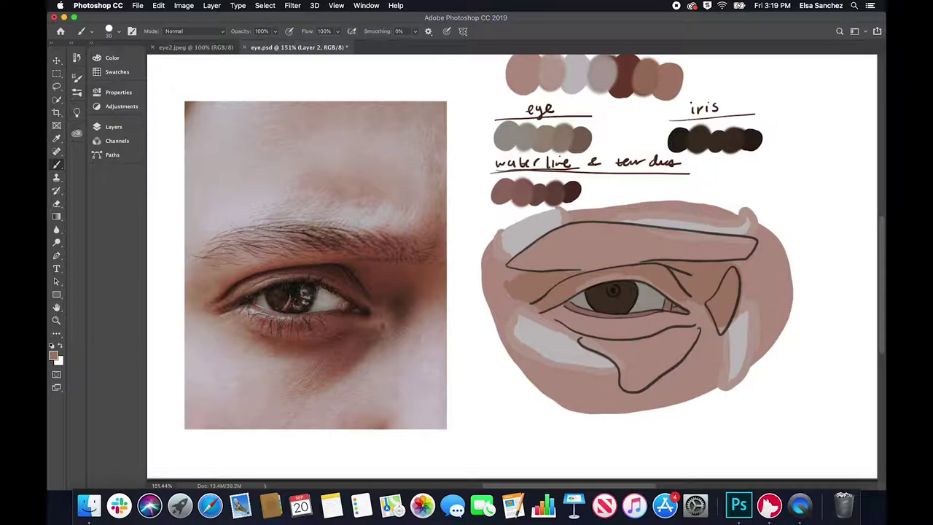
mouse_move(558, 318)
left_mouse_down()
mouse_move(616, 337)
mouse_move(621, 328)
left_mouse_up()
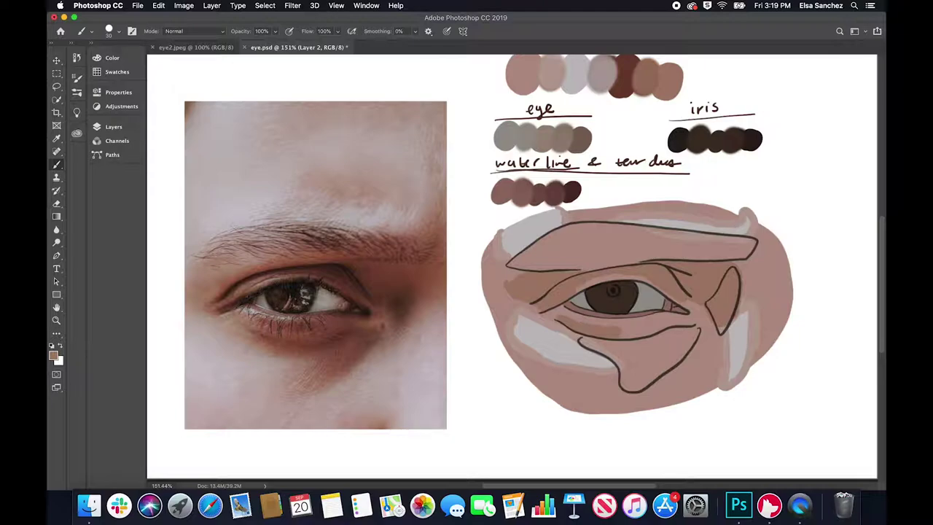
left_click(553, 317)
mouse_move(593, 324)
left_mouse_down()
mouse_move(695, 329)
mouse_move(699, 309)
left_mouse_up()
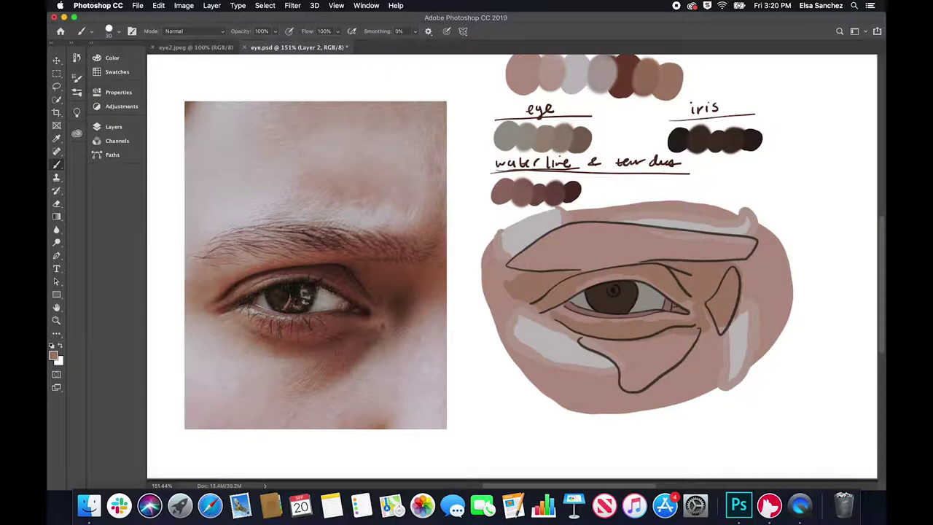
Extend the light brown shading to the under-eye shape, the area beneath the brow and the side of the nose
mouse_move(594, 343)
left_mouse_down()
mouse_move(694, 337)
mouse_move(626, 388)
mouse_move(667, 348)
left_mouse_up()
left_click_drag(661, 378, 696, 340)
left_click_drag(570, 266, 667, 257)
mouse_move(745, 280)
left_mouse_down()
mouse_move(763, 252)
mouse_move(782, 261)
left_mouse_up()
left_click_drag(580, 336, 602, 341)
Sample the darker brown skin swatch and deepen the shading under the eye, along both lids, in the creases and beside the nose
left_click(647, 74, "alt")
mouse_move(670, 336)
left_mouse_down()
mouse_move(683, 334)
mouse_move(642, 353)
left_mouse_up()
left_click_drag(557, 321, 670, 328)
left_click_drag(674, 283, 635, 269)
left_click_drag(534, 306, 583, 277)
left_click_drag(573, 274, 523, 302)
left_click_drag(692, 283, 711, 324)
left_click_drag(663, 263, 677, 271)
left_click_drag(749, 290, 768, 282)
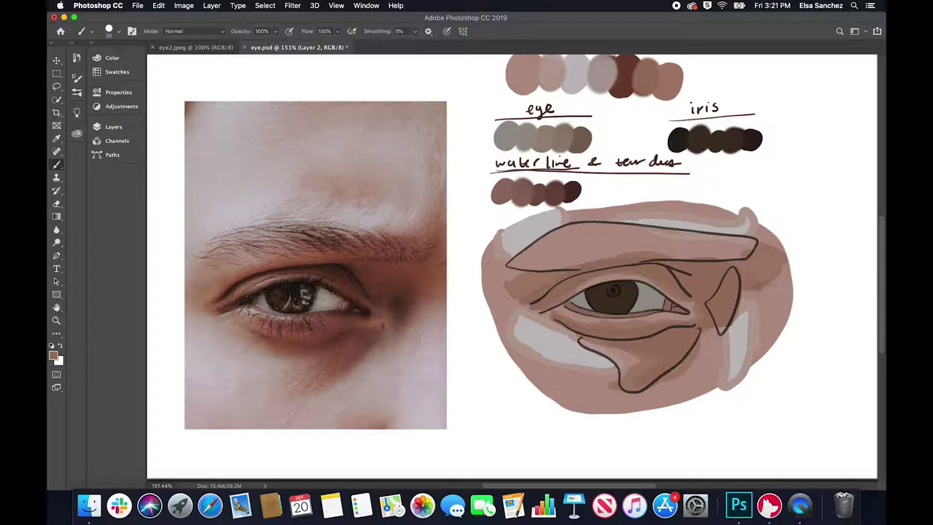
Sample the dark red-brown swatch and paint the deepest shadows in the lid creases, outer corner, nose hollow and under-eye shape
left_click(623, 67, "alt")
mouse_move(730, 266)
left_mouse_down()
mouse_move(711, 313)
mouse_move(717, 323)
mouse_move(634, 341)
left_mouse_up()
left_click_drag(686, 274, 638, 268)
mouse_move(529, 304)
left_mouse_down()
mouse_move(622, 268)
mouse_move(564, 304)
left_mouse_up()
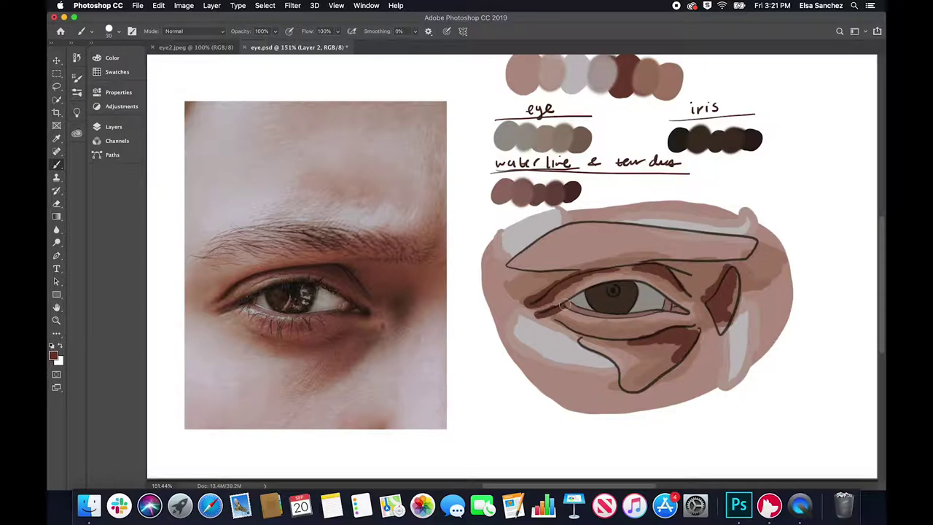
left_click_drag(663, 266, 692, 272)
Switch to the Mixer Brush, sample the grey highlight above the brow's outer end and blend it at 25 px
left_click_drag(57, 165, 98, 194)
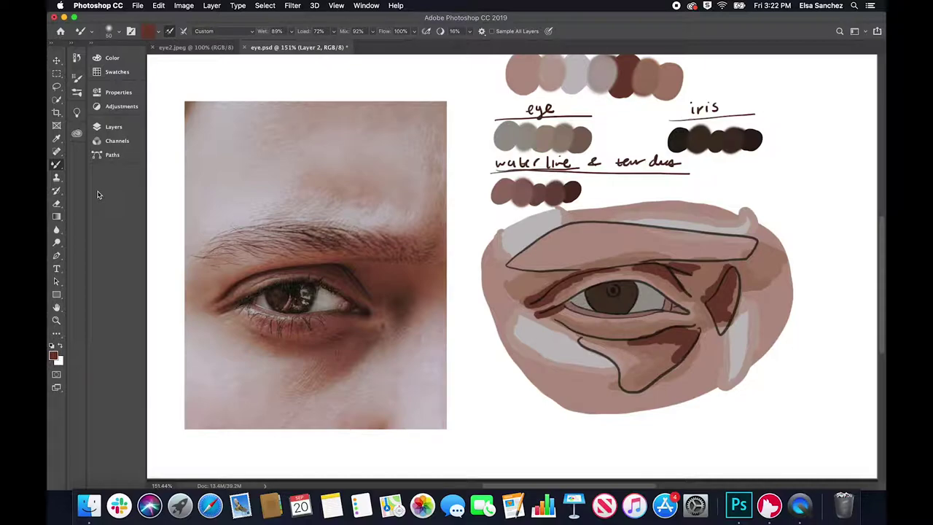
key("i")
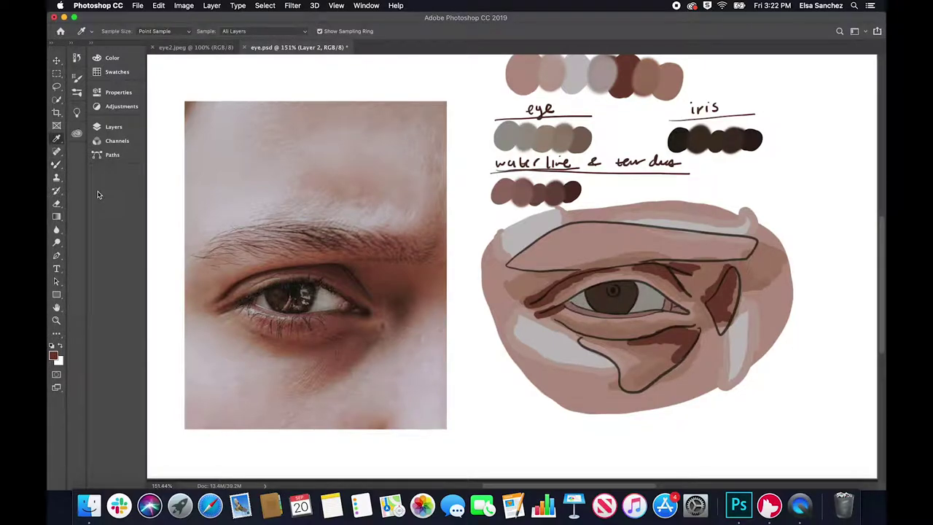
left_click(519, 234)
key("b")
key("bracketleft")
key("bracketleft")
key("bracketleft")
key("bracketleft")
key("bracketleft")
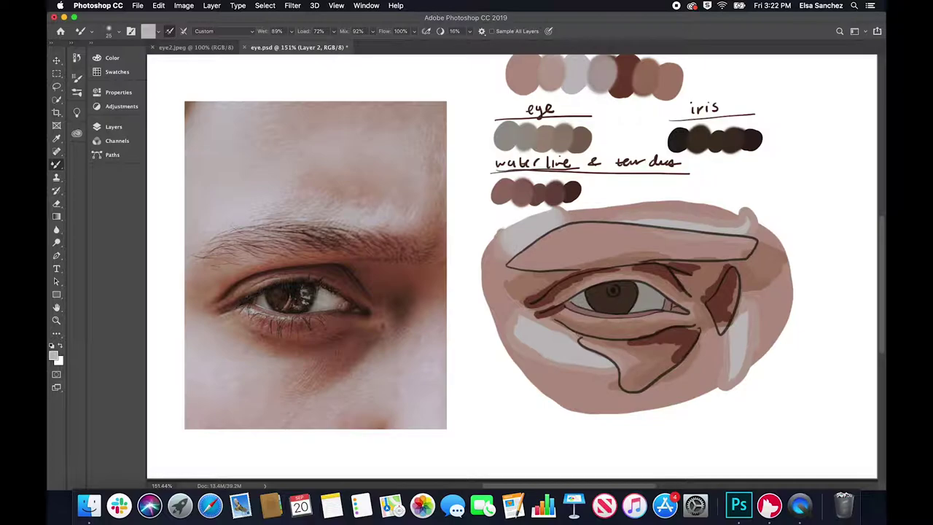
Blend the grey highlight above the brow's outer end into the surrounding skin, repeatedly sampling grey and pink tones along its edge
key("i")
left_click(502, 247)
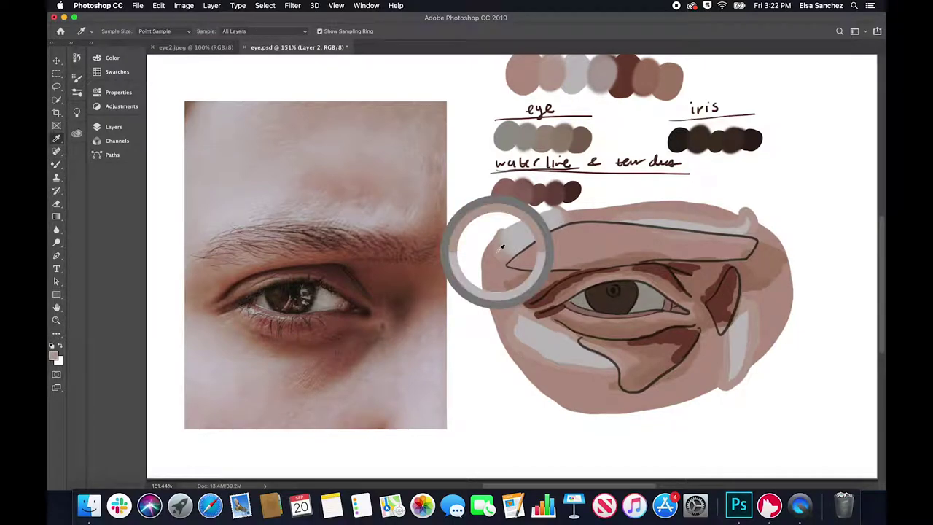
key("b")
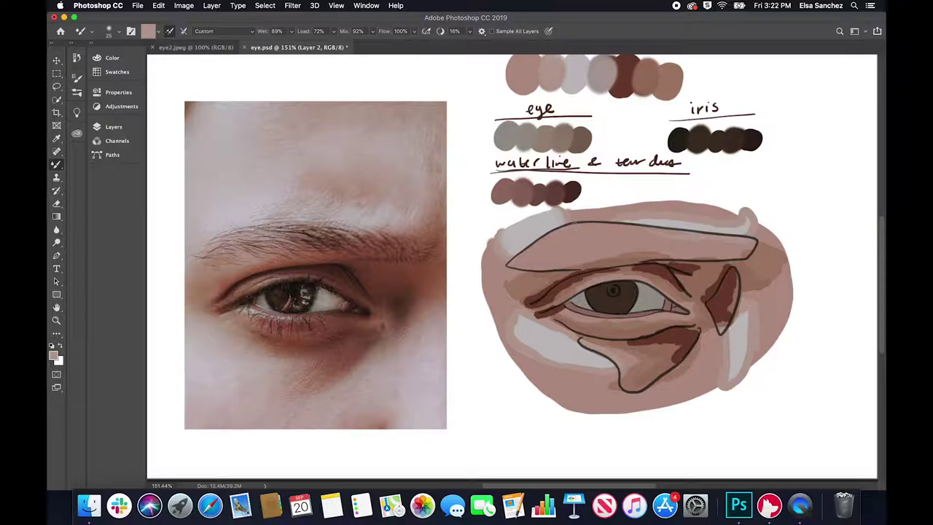
key("i")
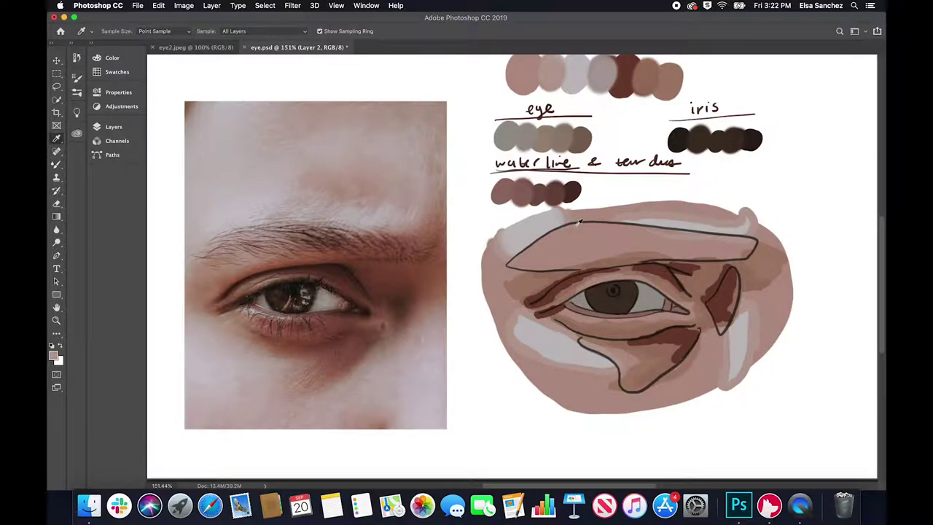
left_click(505, 240)
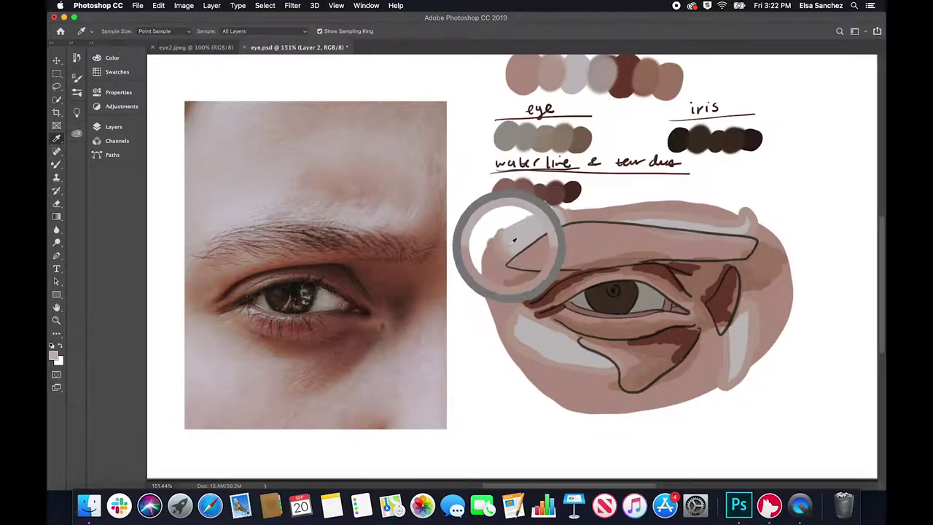
key("b")
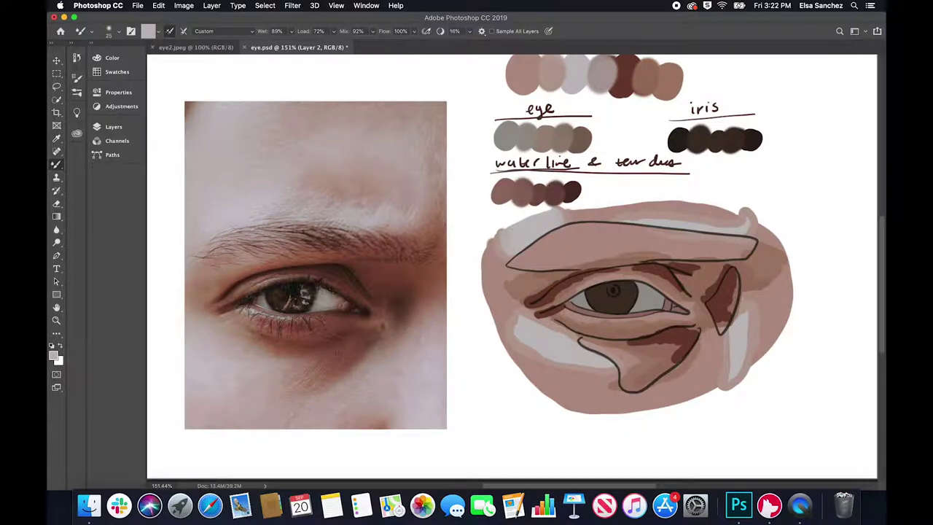
key("i")
left_click(501, 248)
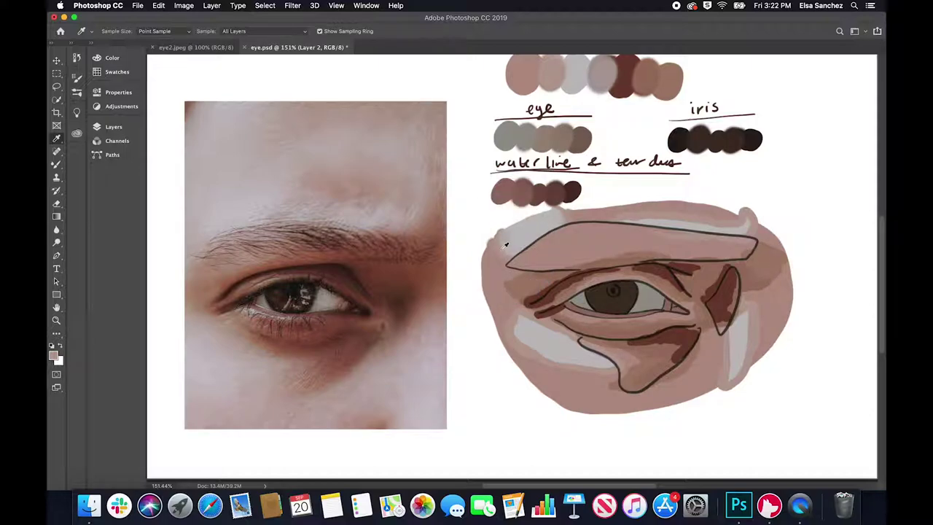
key("b")
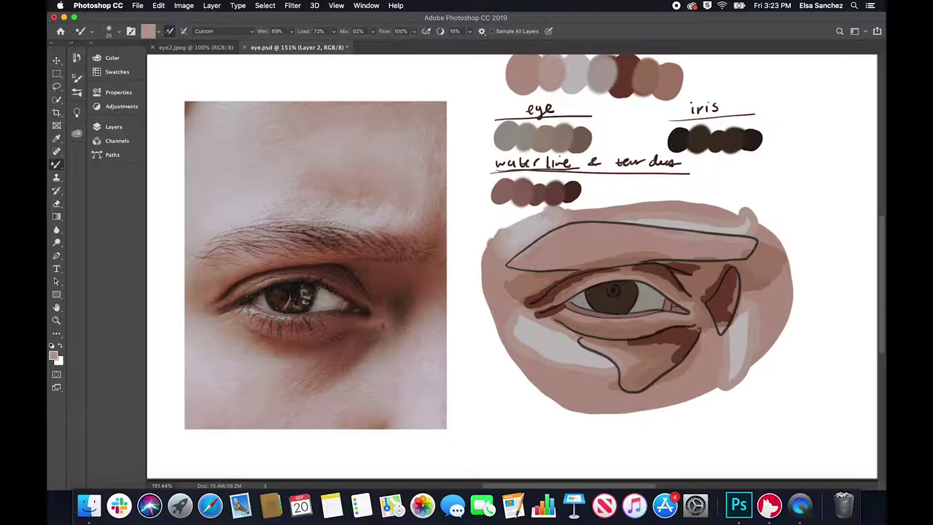
key("i")
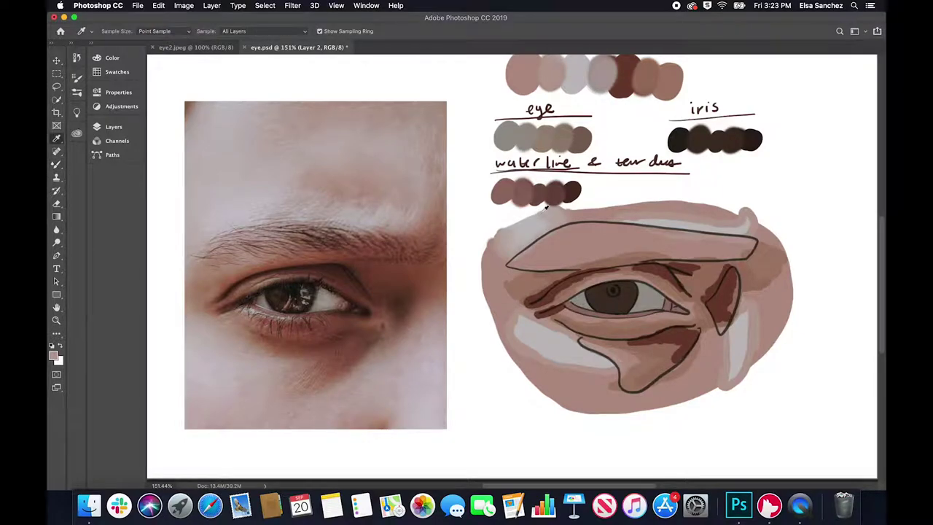
left_click(540, 253)
key("b")
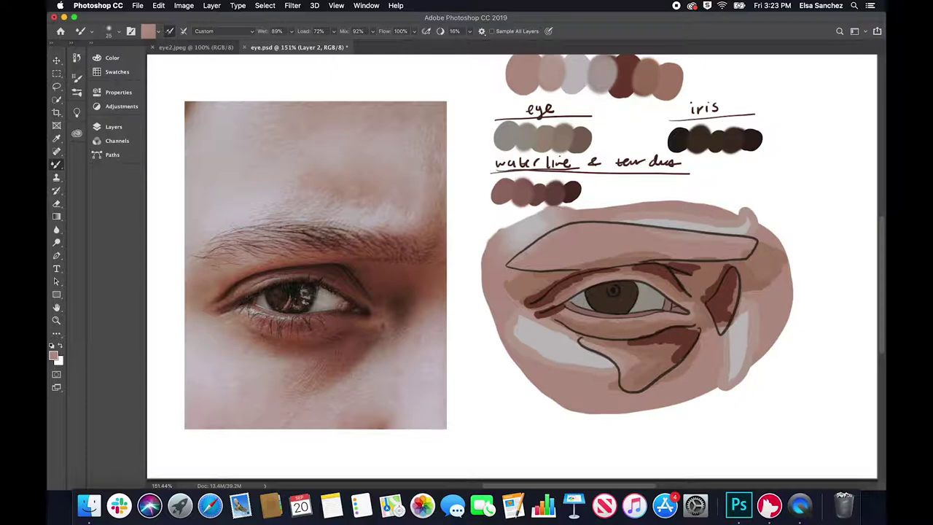
Sample the pale grey cheek highlight below the outer eye corner, blend it along the cheek, and sample the adjacent pink skin
left_click(520, 337, "alt")
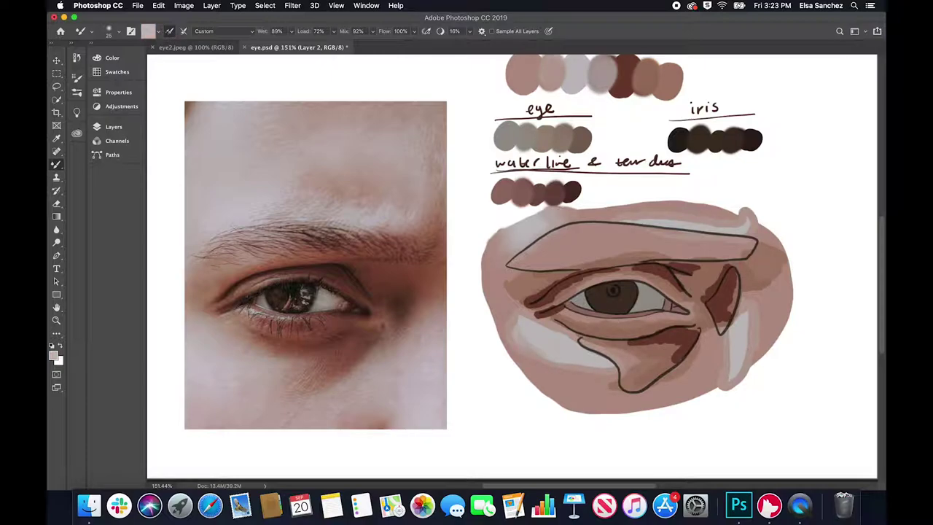
left_click_drag(548, 360, 609, 364)
left_click(509, 321, "alt")
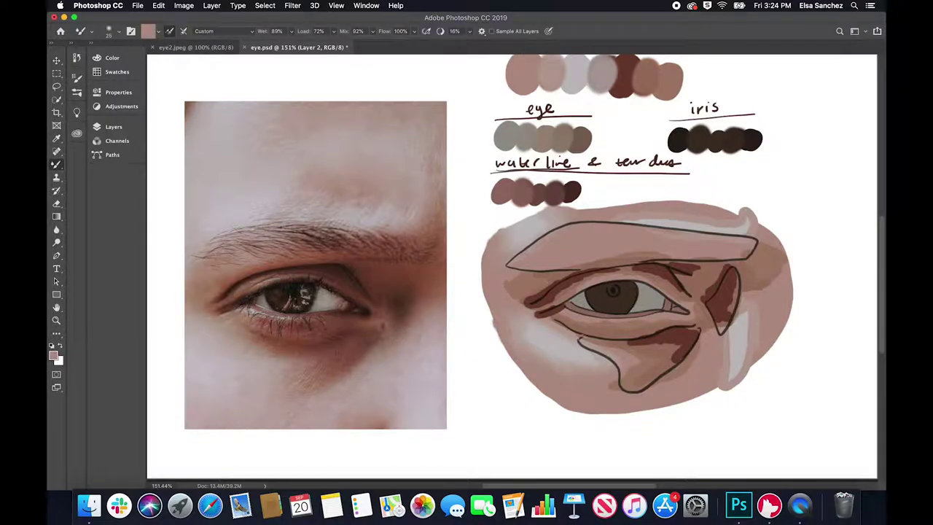
Soften the cheek highlight's edges into the skin with sampled surrounding tones, varying the brush size, and blend out to the face's outer edge
left_click(581, 337, "alt")
key("bracketleft")
key("bracketleft")
key("bracketleft")
left_click(583, 379, "alt")
key("bracketright")
key("bracketright")
key("bracketright")
left_click_drag(535, 333, 572, 352)
left_click(497, 264, "alt")
left_click(511, 357)
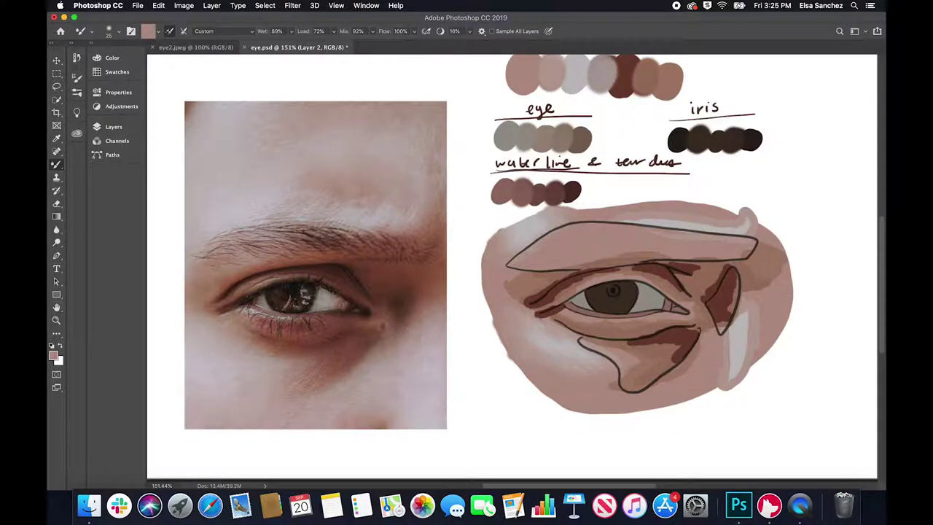
Sample tones around the highlight above the brow and blend its inner end into the forehead skin
left_click(659, 210, "alt")
left_click(741, 235, "alt")
left_click(735, 211)
mouse_move(760, 222)
left_mouse_down()
mouse_move(728, 210)
mouse_move(744, 224)
left_mouse_up()
Blend the pale highlight down the side of the nose into the surrounding skin, alternating sampled grey and pink tones
left_click(735, 345, "alt")
scroll(721, 348, "up", 5)
mouse_move(739, 319)
left_mouse_down()
mouse_move(738, 399)
mouse_move(727, 417)
mouse_move(762, 400)
left_mouse_up()
left_click(730, 349, "alt")
scroll(762, 399, "right", 3)
left_click_drag(677, 385, 694, 367)
left_click_drag(598, 437, 586, 439)
left_click(624, 343, "alt")
left_click_drag(628, 332, 634, 399)
mouse_move(670, 321)
left_mouse_down()
mouse_move(628, 337)
mouse_move(614, 406)
left_mouse_up()
left_click(618, 392, "alt")
left_click_drag(691, 368, 574, 443)
left_click(613, 413, "alt")
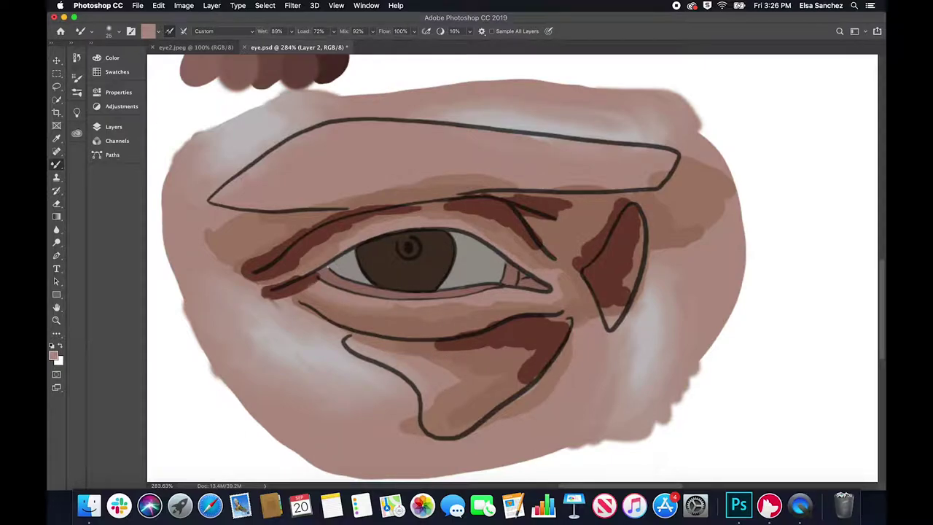
Blend the light brown shading at the brow's inner end, beneath the brow and under the eye with a 15 px Mixer Brush
key("i")
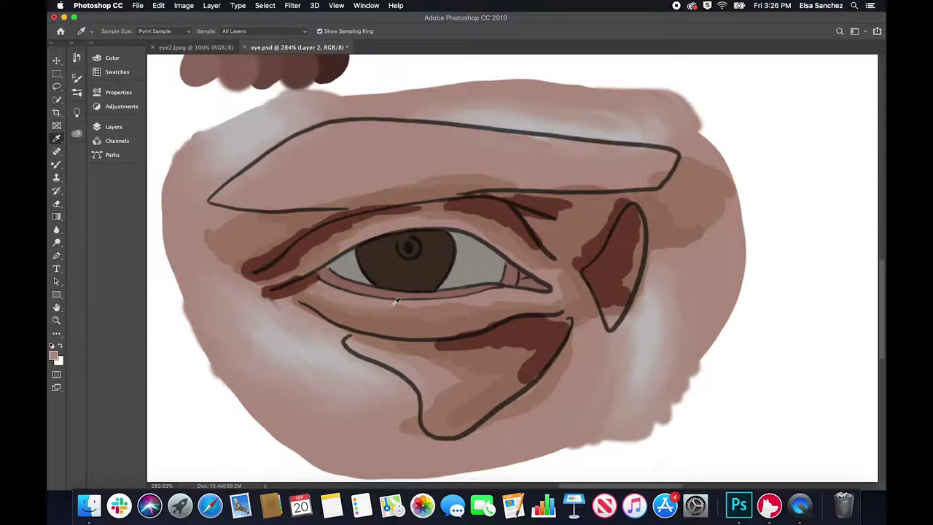
key("b")
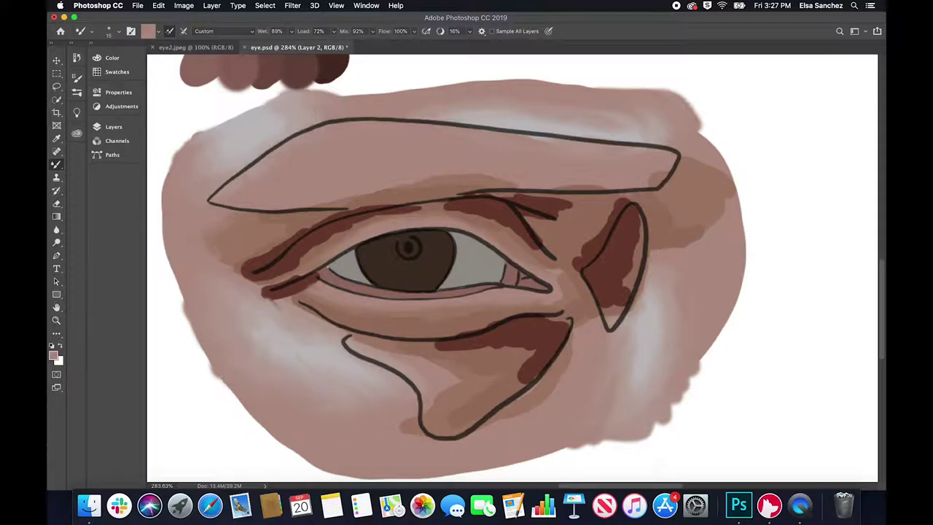
mouse_move(685, 159)
left_mouse_down()
mouse_move(706, 162)
mouse_move(715, 225)
mouse_move(724, 159)
left_mouse_up()
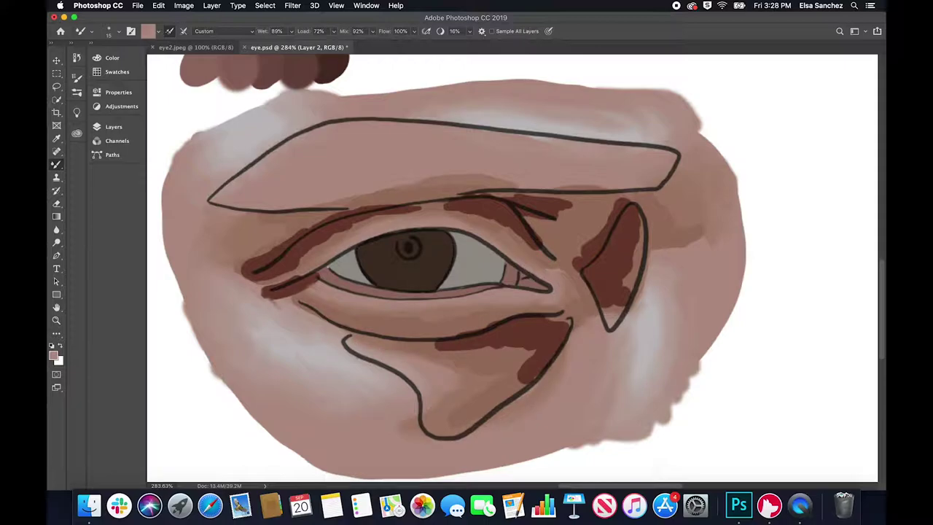
left_click(293, 220, "alt")
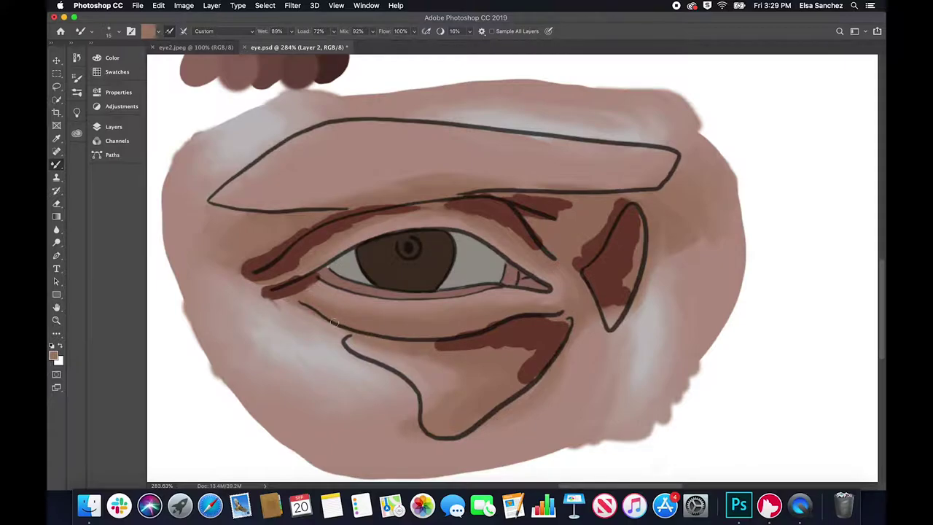
key("i")
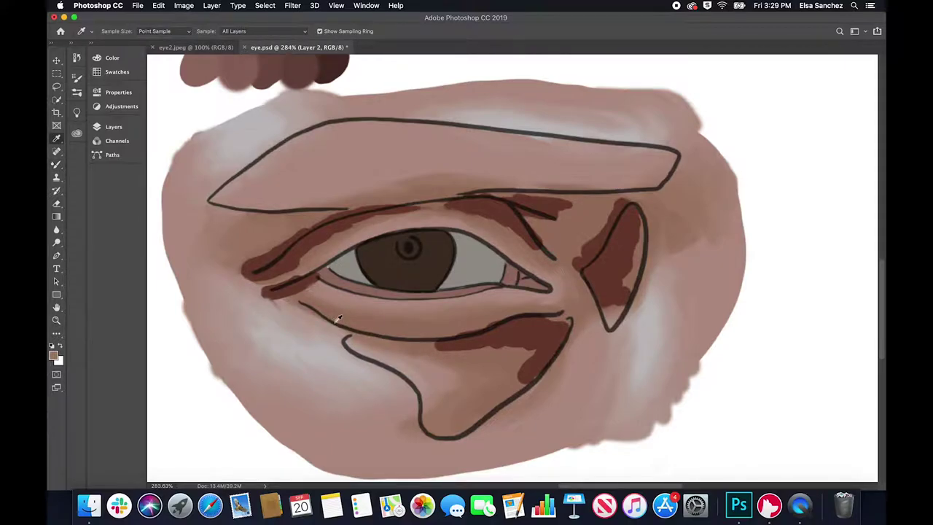
key("b")
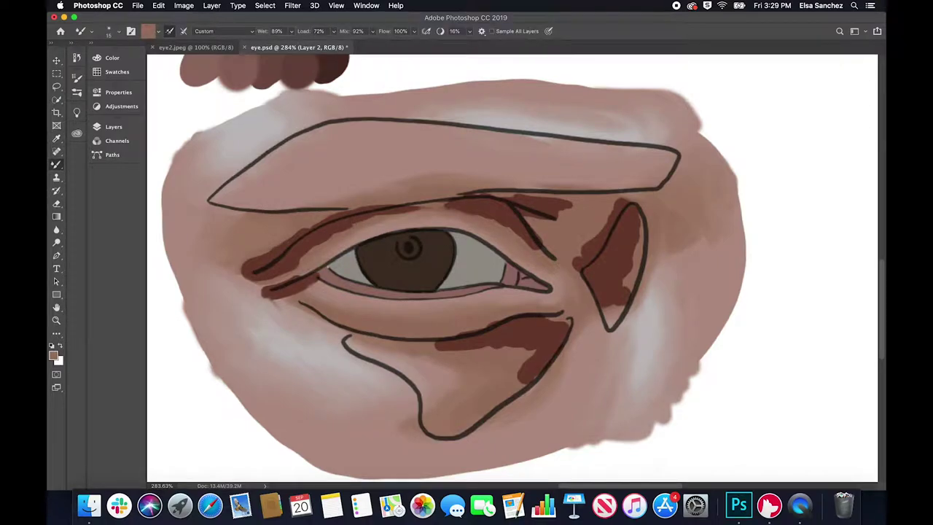
Blend the dark red-brown shadows along the upper lid crease and at the outer eye corner into the brown shading
mouse_move(281, 276)
left_mouse_down()
mouse_move(322, 241)
mouse_move(420, 207)
mouse_move(265, 278)
left_mouse_up()
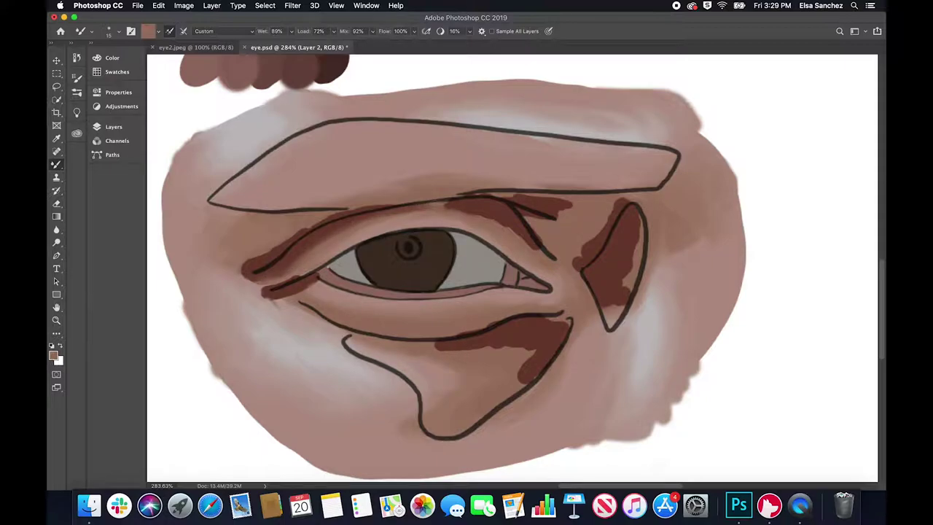
mouse_move(252, 277)
left_mouse_down()
mouse_move(243, 264)
mouse_move(365, 210)
mouse_move(328, 218)
left_mouse_up()
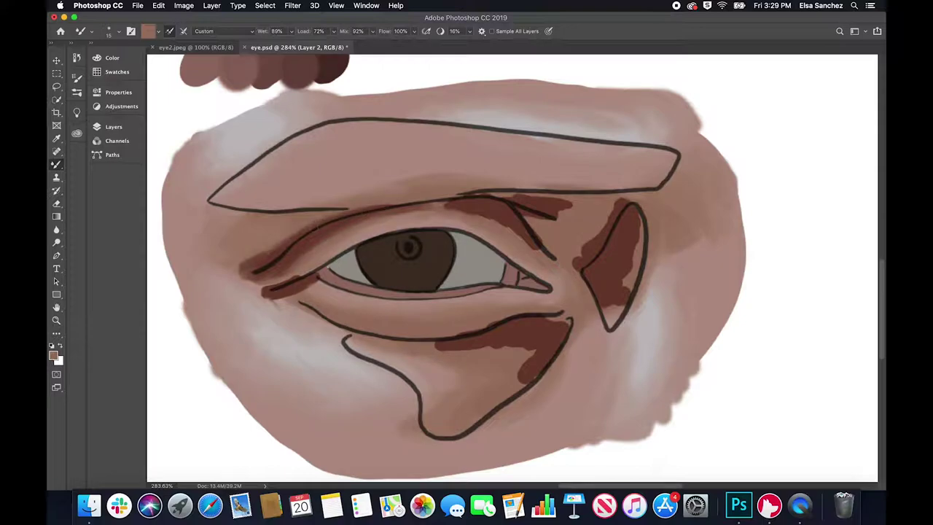
mouse_move(260, 258)
left_mouse_down()
mouse_move(237, 271)
mouse_move(265, 275)
left_mouse_up()
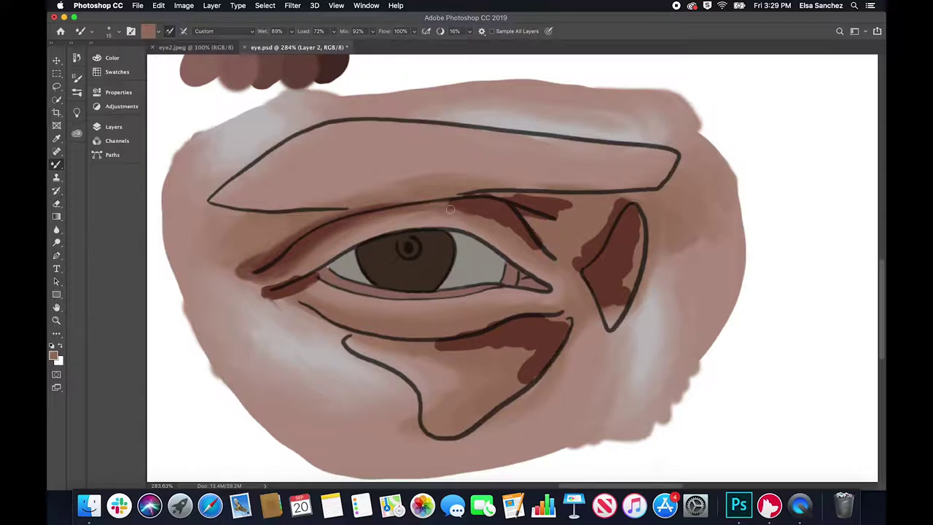
mouse_move(540, 243)
left_mouse_down()
mouse_move(531, 223)
mouse_move(561, 211)
left_mouse_up()
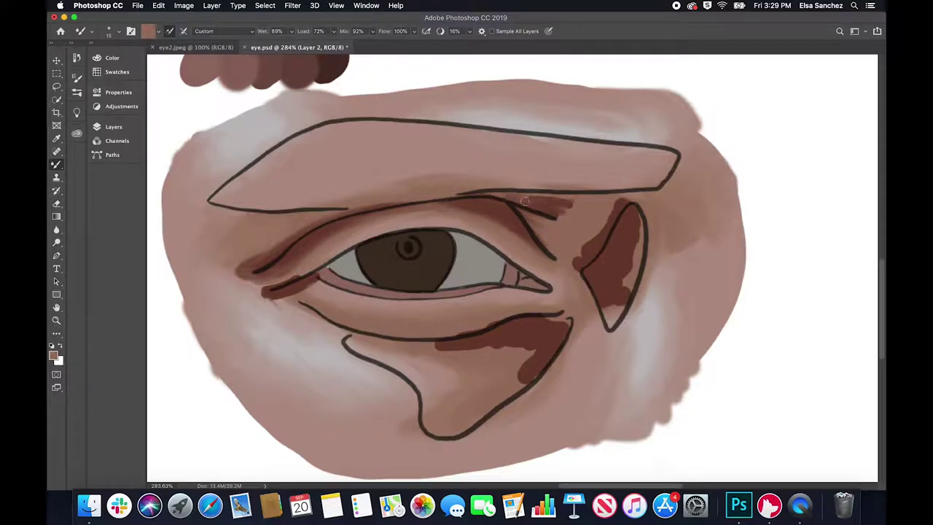
mouse_move(317, 275)
left_mouse_down()
mouse_move(282, 296)
mouse_move(257, 290)
left_mouse_up()
Blend the dark red-brown shadow in the under-eye shape and the small shadow below the brow's inner end
left_click_drag(493, 325, 413, 344)
mouse_move(554, 319)
left_mouse_down()
mouse_move(532, 367)
mouse_move(489, 340)
mouse_move(430, 350)
left_mouse_up()
left_click_drag(509, 342, 524, 314)
mouse_move(555, 208)
left_mouse_down()
mouse_move(580, 243)
mouse_move(613, 232)
mouse_move(624, 312)
mouse_move(638, 265)
mouse_move(616, 203)
mouse_move(617, 305)
mouse_move(634, 292)
mouse_move(598, 252)
mouse_move(631, 265)
mouse_move(595, 261)
mouse_move(600, 249)
mouse_move(584, 256)
mouse_move(624, 206)
mouse_move(552, 197)
mouse_move(532, 207)
left_mouse_up()
scroll(609, 327, "down", 5)
scroll(515, 271, "left", 2)
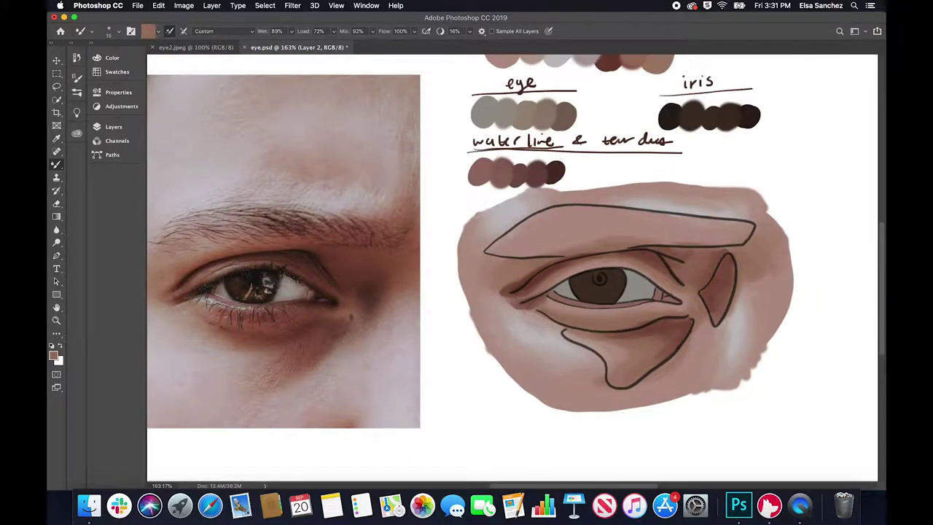
Sample the dark red-brown skin swatch and deepen the under-eye shape's upper edge and the nose hollow with the Brush tool at 30 px
key("i")
left_click(611, 60)
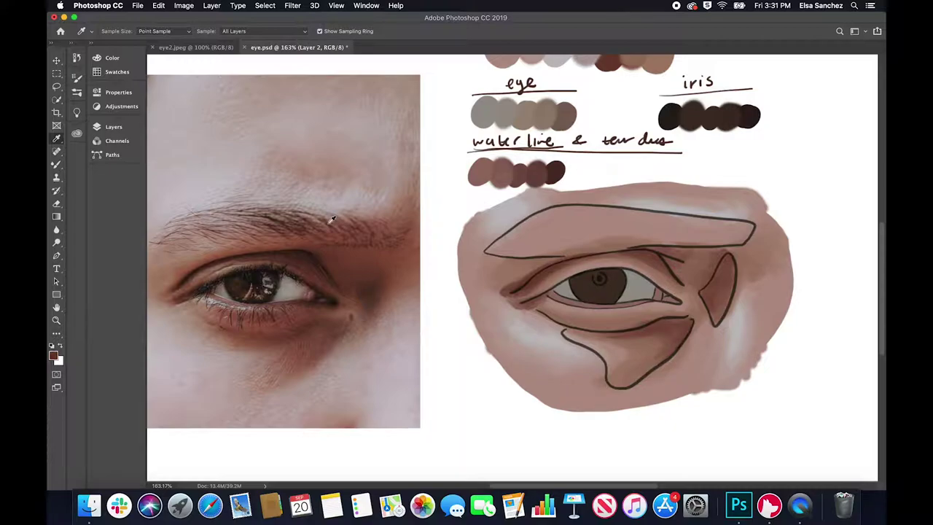
left_click(608, 61)
key("b")
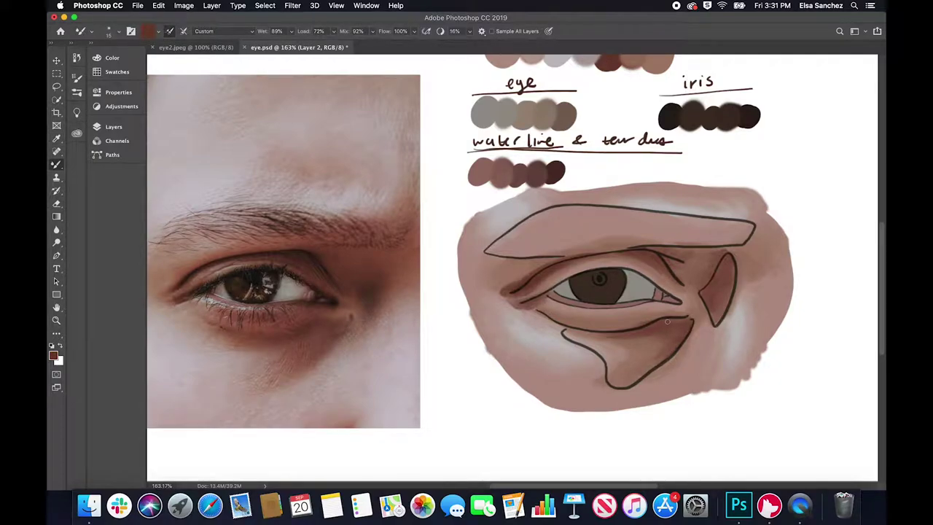
right_click(57, 164)
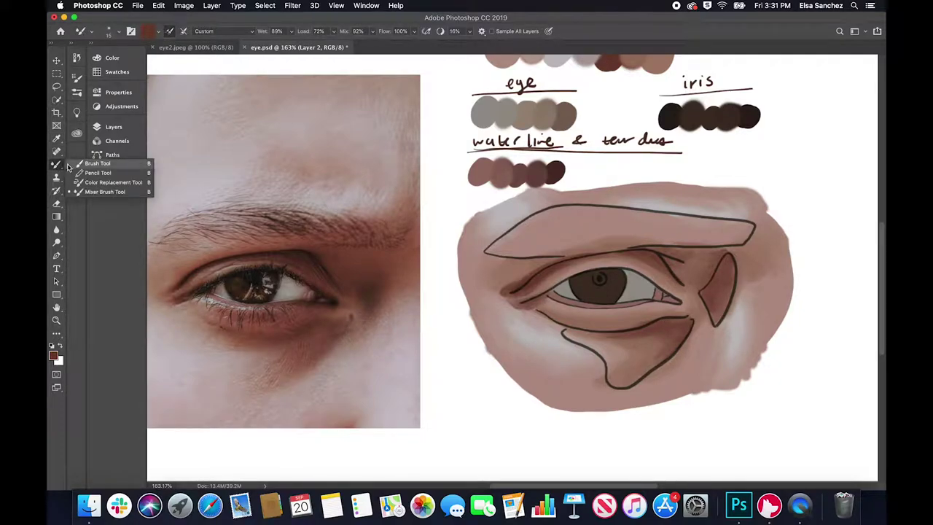
left_click(101, 192)
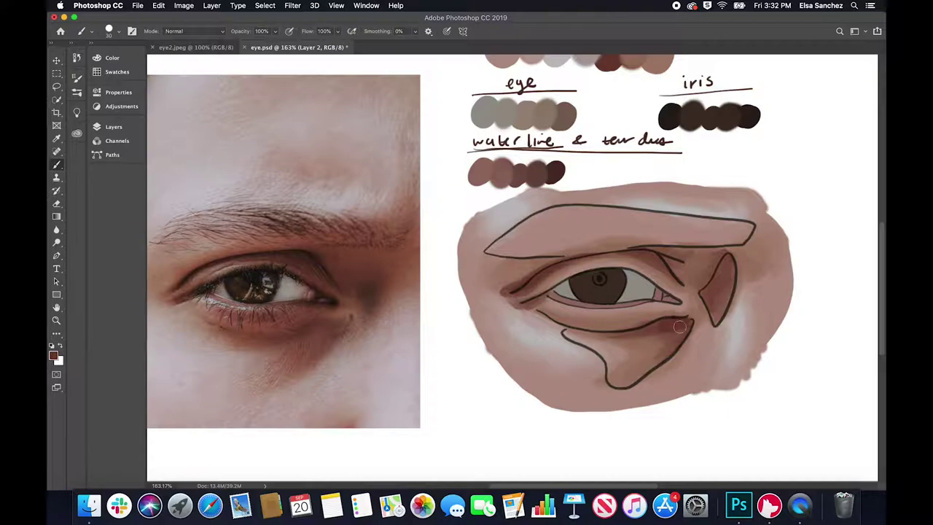
left_click_drag(679, 326, 637, 331)
mouse_move(705, 302)
left_mouse_down()
mouse_move(722, 267)
mouse_move(724, 295)
mouse_move(728, 273)
left_mouse_up()
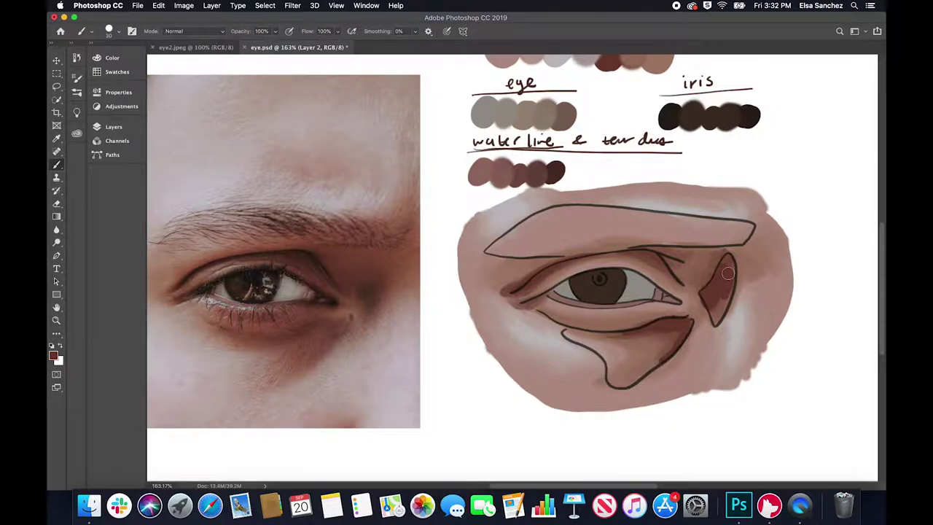
Paint dark red-brown shadows along the upper lid crease, around the inner eye corner and beneath the lower lid
mouse_move(616, 256)
left_mouse_down()
mouse_move(653, 257)
mouse_move(652, 268)
mouse_move(645, 255)
mouse_move(672, 280)
left_mouse_up()
left_click_drag(672, 316, 690, 317)
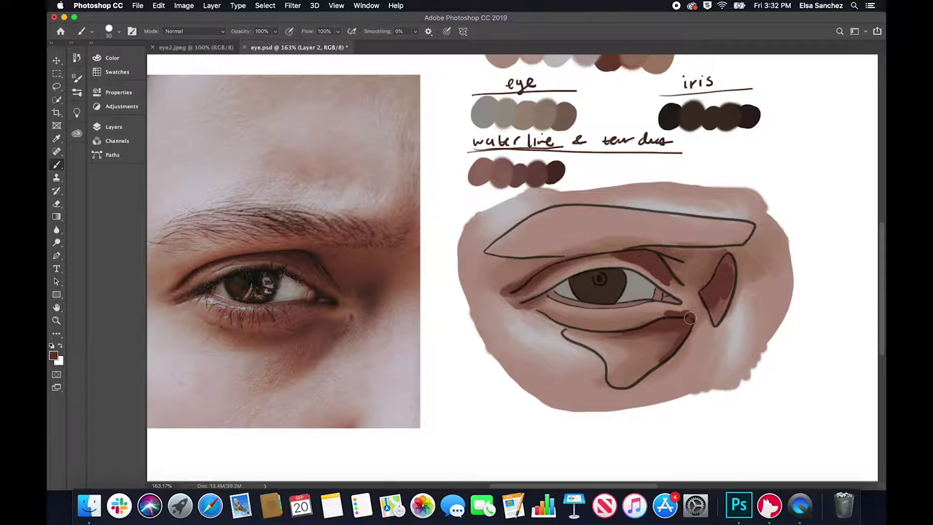
mouse_move(666, 276)
left_mouse_down()
mouse_move(694, 285)
mouse_move(678, 280)
mouse_move(664, 250)
mouse_move(712, 259)
mouse_move(569, 260)
left_mouse_up()
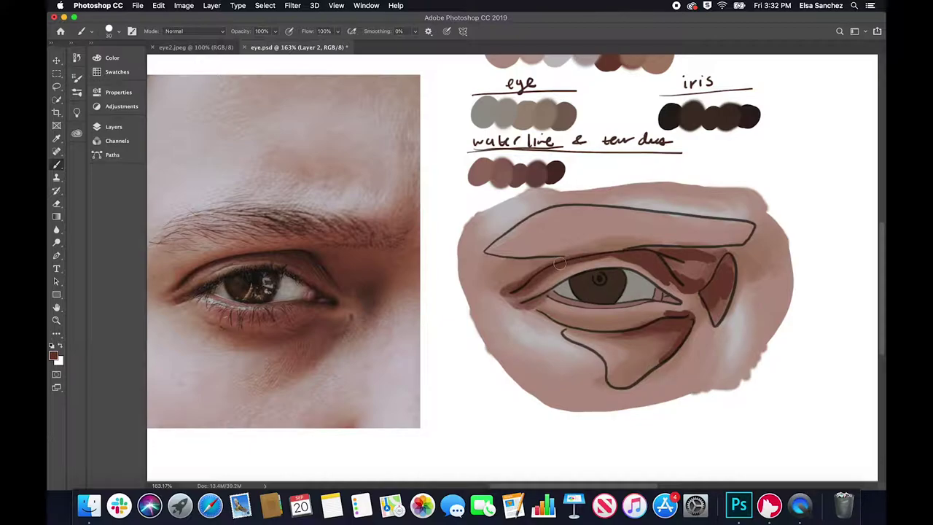
mouse_move(603, 316)
left_mouse_down()
mouse_move(631, 315)
mouse_move(588, 315)
mouse_move(632, 313)
left_mouse_up()
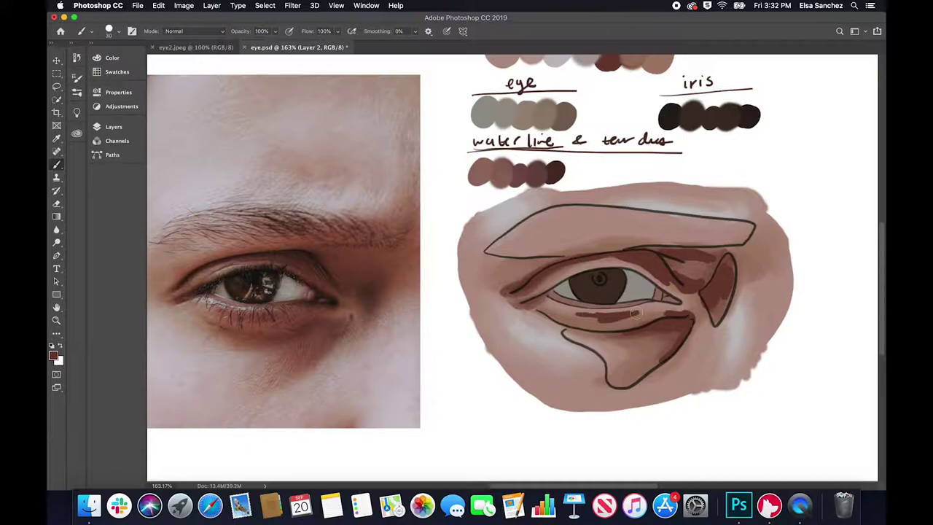
Blend the dark red-brown shadows at the inner eye corner, in the nose hollow and beneath the lower lid with the Mixer Brush
right_click(57, 164)
left_click(104, 193)
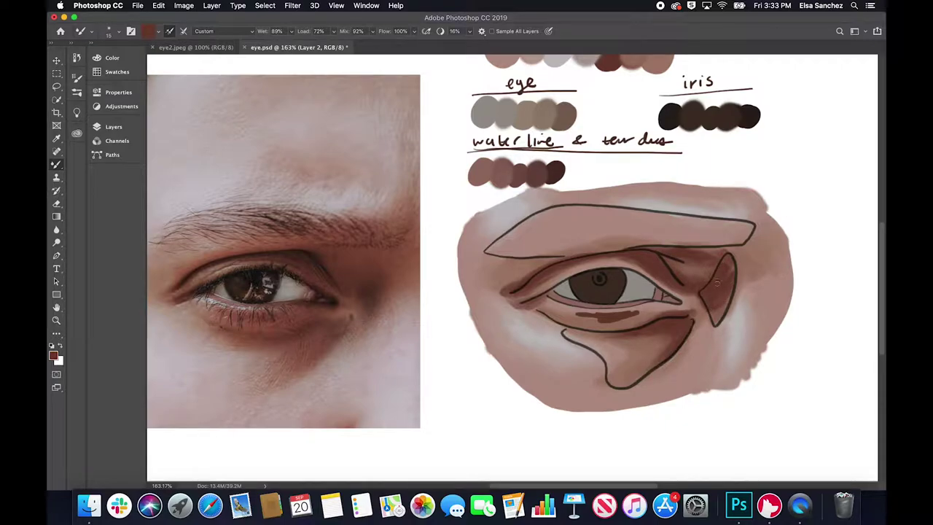
mouse_move(703, 293)
left_mouse_down()
mouse_move(698, 306)
mouse_move(697, 295)
left_mouse_up()
left_click_drag(728, 287, 727, 298)
mouse_move(626, 315)
left_mouse_down()
mouse_move(579, 314)
mouse_move(611, 314)
mouse_move(582, 314)
mouse_move(613, 317)
left_mouse_up()
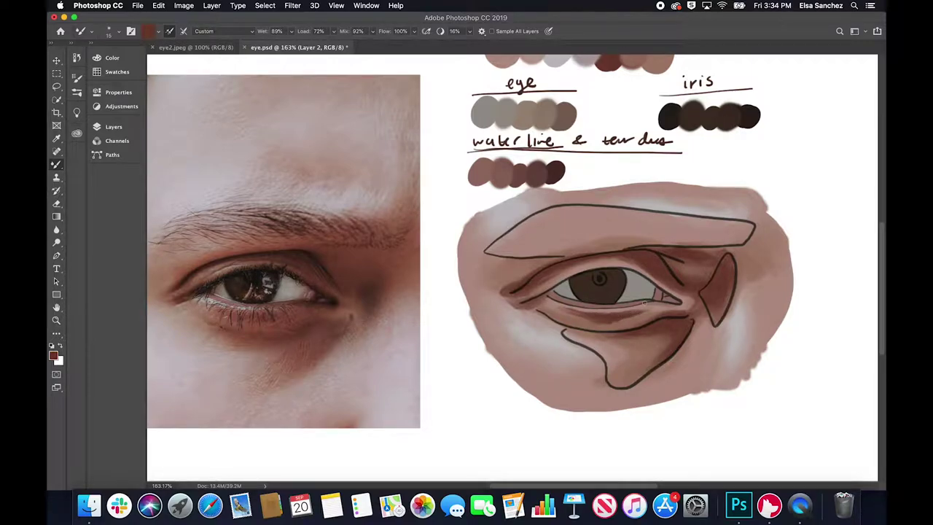
Sample the brown skin tone from the lower lid and soften the shadow band beneath the eye with the Mixer Brush
key("i")
left_click(608, 308)
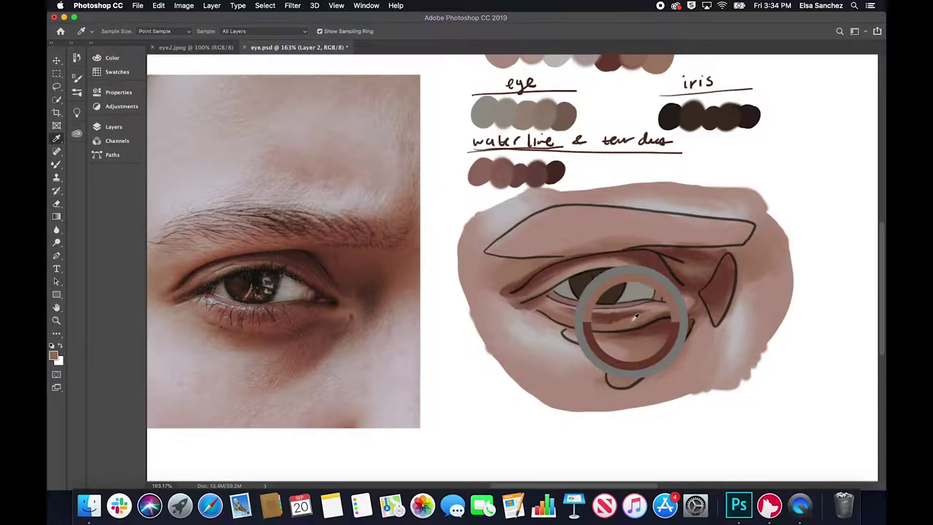
key("b")
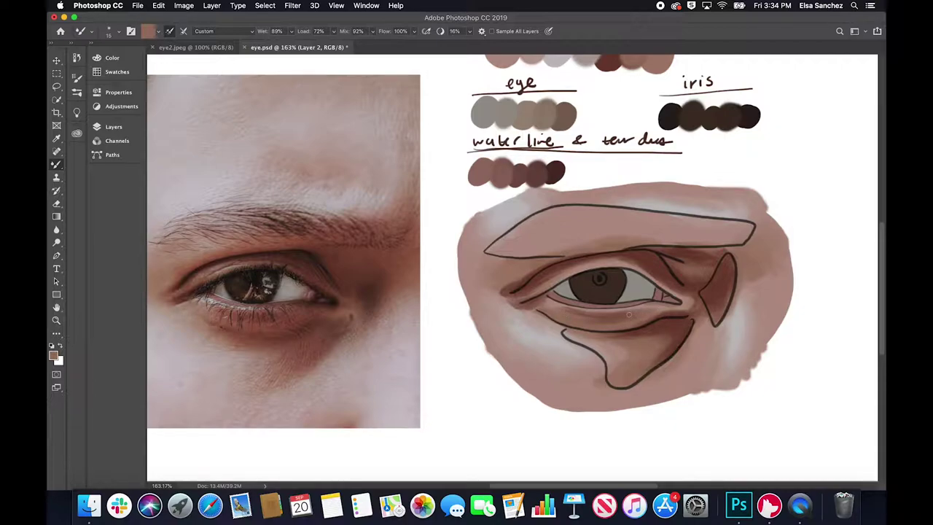
Sample the dark red-brown below the inner eye corner and blend it through the under-eye shape
left_click(672, 323, "alt")
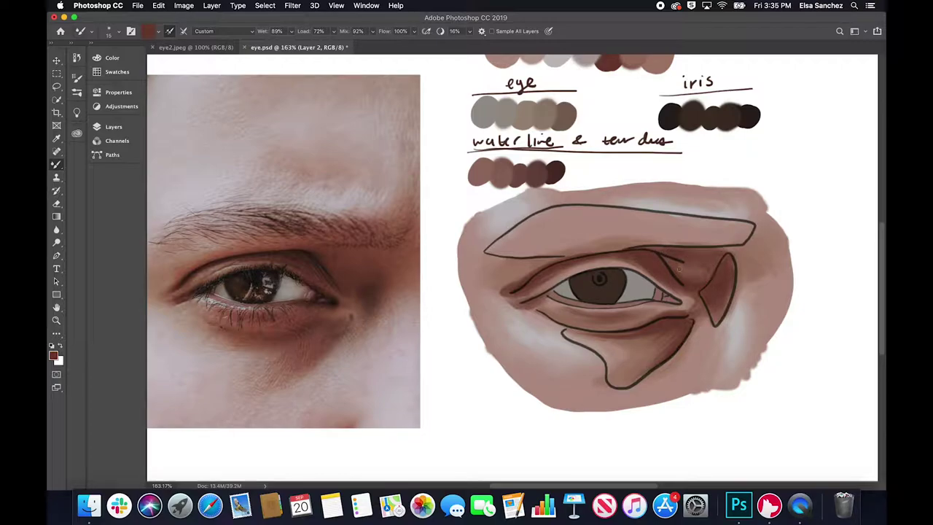
left_click_drag(712, 321, 675, 357)
mouse_move(642, 330)
left_mouse_down()
mouse_move(583, 335)
mouse_move(653, 337)
mouse_move(627, 344)
mouse_move(617, 387)
left_mouse_up()
Smooth the shadow at the outer eye corner into the surrounding skin using tones sampled beside it
left_click_drag(501, 293, 512, 278)
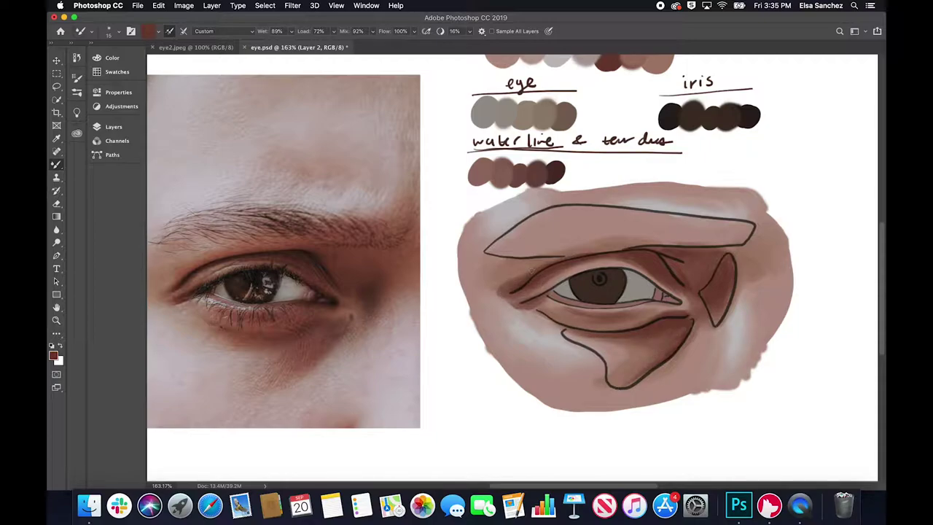
left_click(496, 289, "alt")
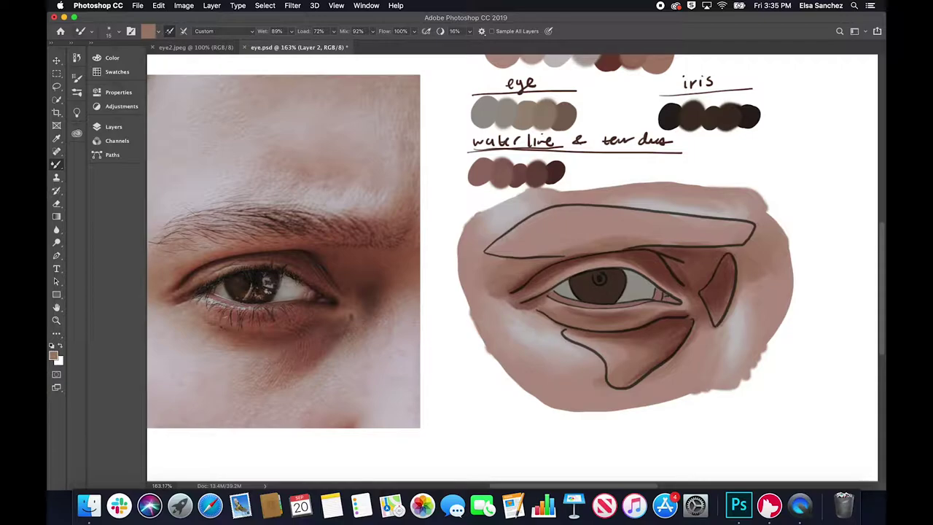
left_click(521, 304, "alt")
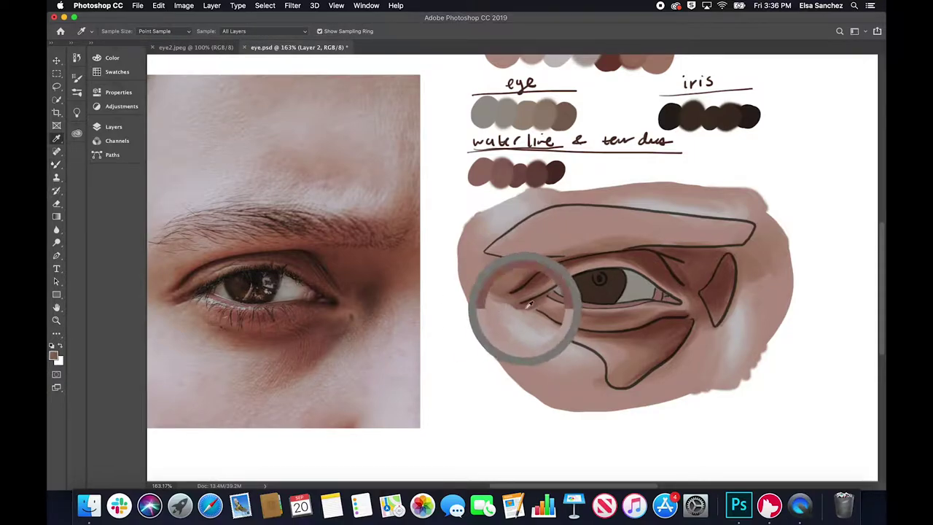
left_click_drag(489, 283, 506, 295)
Blend the under-eye shadow's inner edge and the nose-side highlight with skin tones sampled around them
left_click(660, 323, "alt")
left_click(670, 348, "alt")
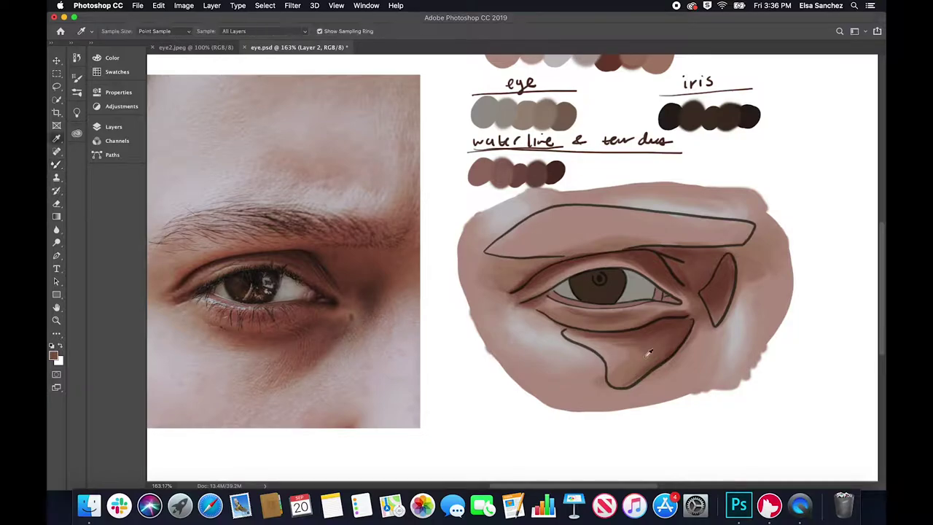
left_click(666, 369, "alt")
left_click_drag(666, 370, 695, 329)
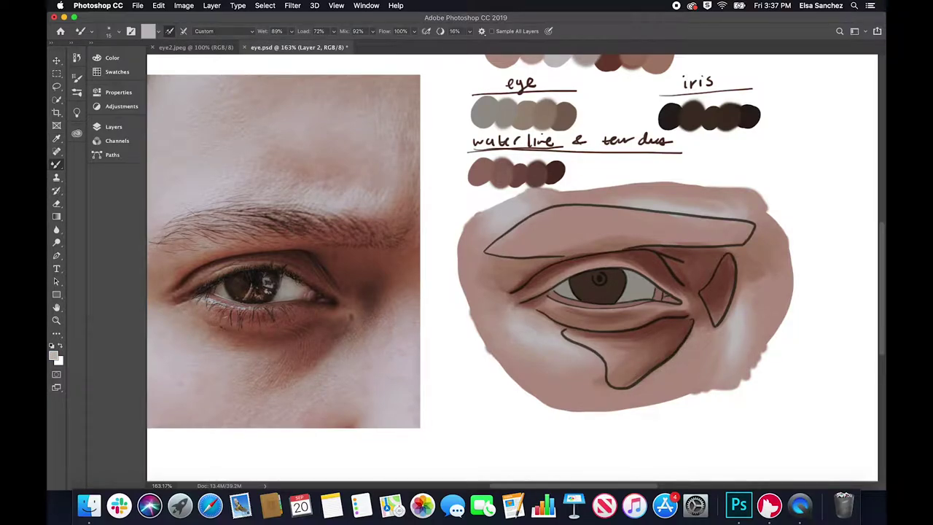
left_click(723, 348, "alt")
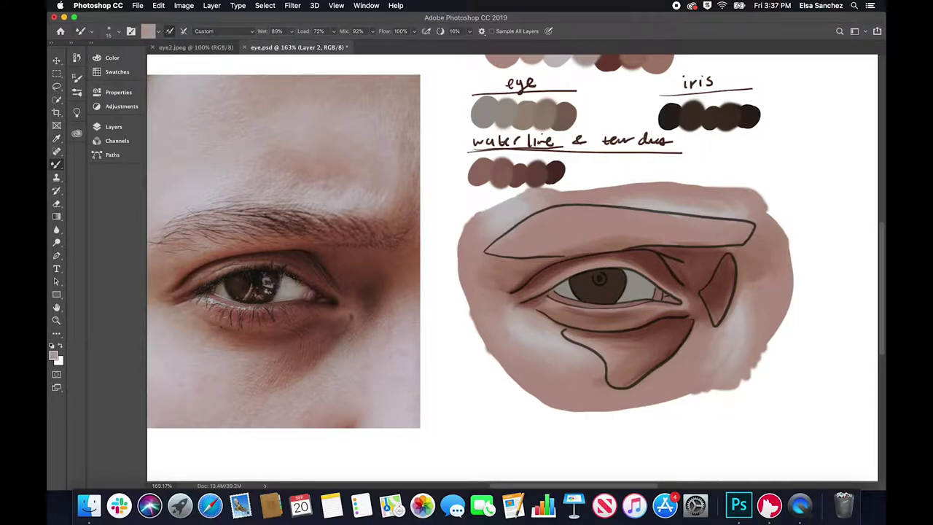
Lower the fill of the line art on Layer 1 to 20%
left_click(127, 129)
left_click(222, 191)
left_click(259, 166)
left_click_drag(239, 181, 221, 180)
left_click(114, 127)
Sample the dark red-brown of the upper lid crease and blend the crease shadow on Layer 2 with the Mixer Brush
key("i")
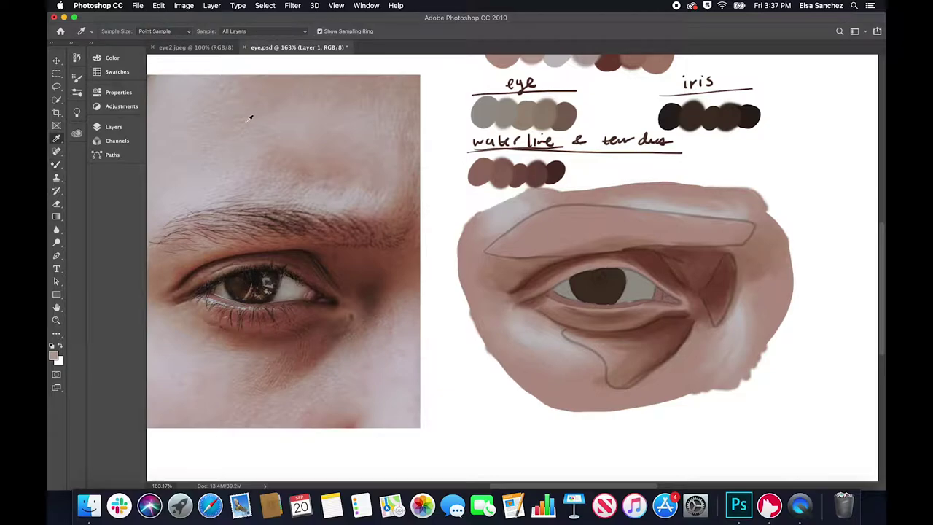
mouse_move(624, 249)
left_mouse_down()
mouse_move(622, 258)
mouse_move(646, 252)
left_mouse_up()
key("b")
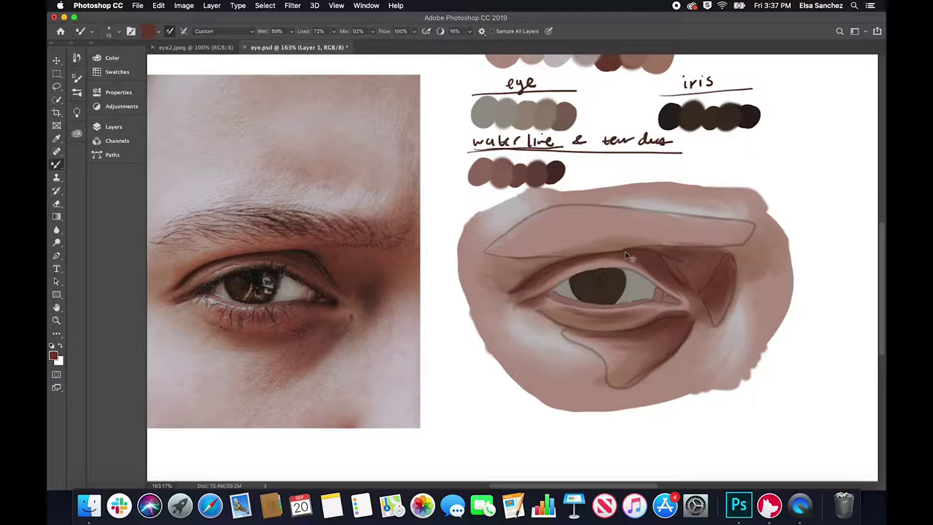
left_click(126, 130)
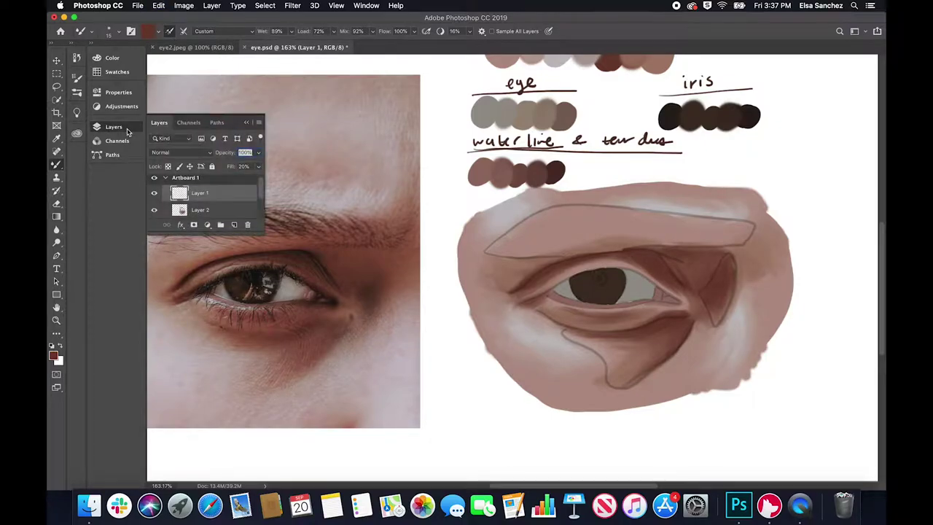
left_click(216, 210)
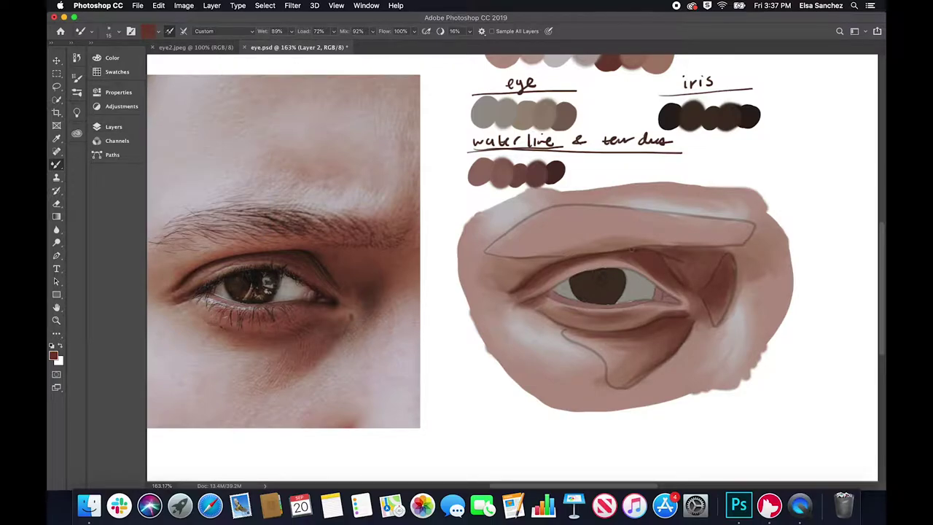
left_click_drag(583, 254, 628, 247)
Raise the fill of the line art on Layer 1 to 35%
left_click(113, 127)
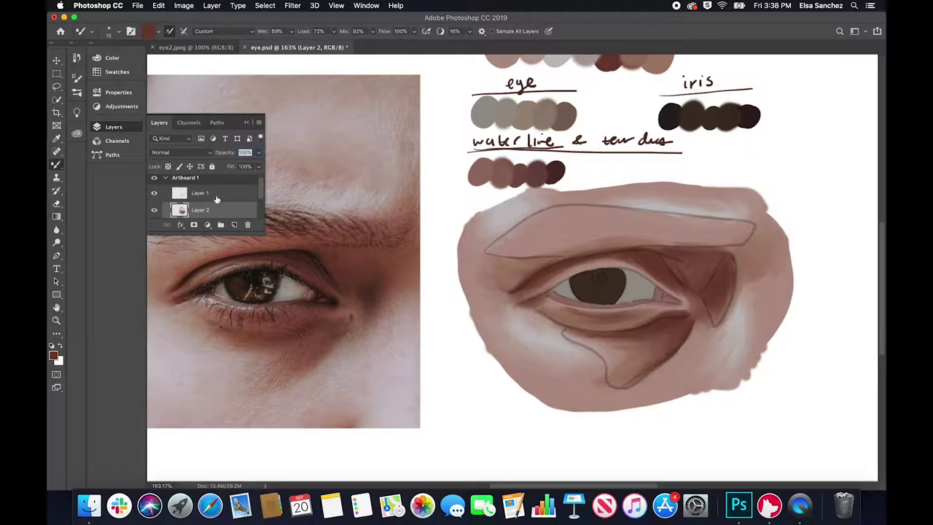
left_click(217, 193)
left_click_drag(220, 178, 228, 182)
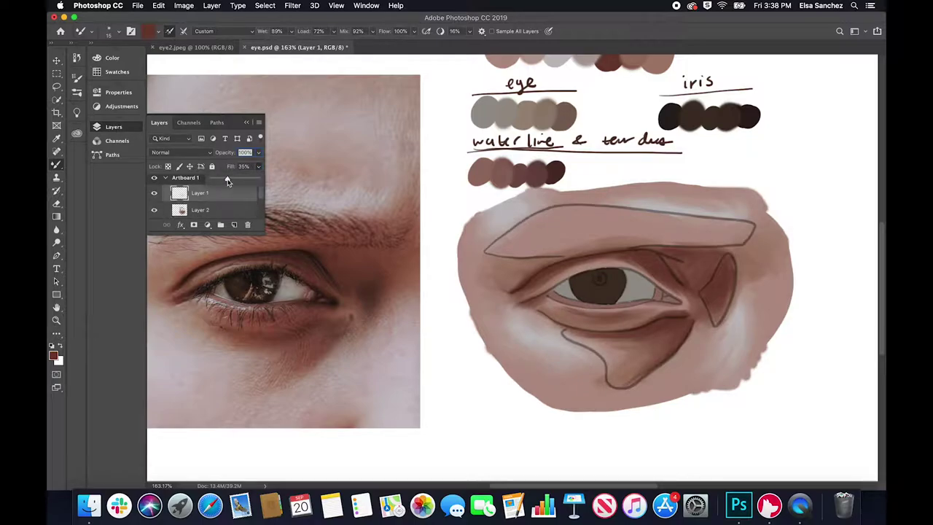
left_click(247, 122)
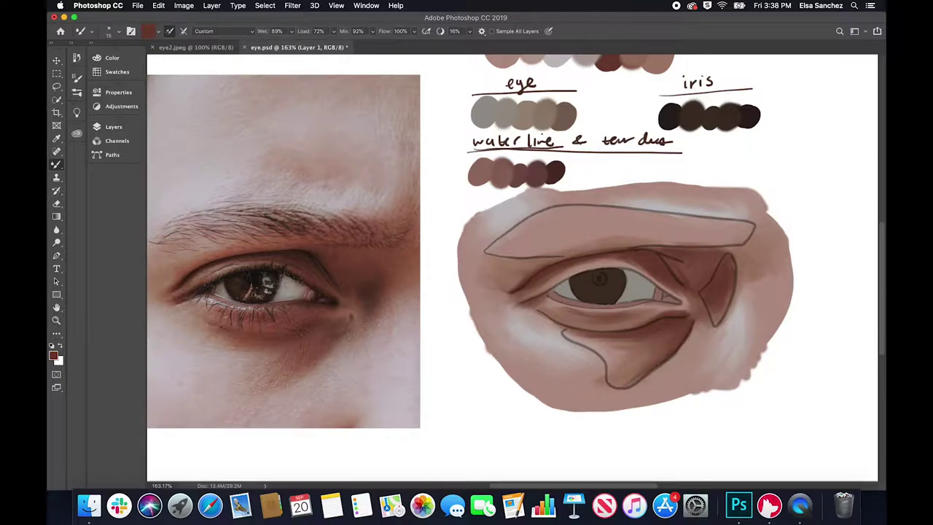
Sample the second grey eye swatch and try a Brush tool stroke along the lower edge of the eye white
scroll(590, 290, "up", 4)
scroll(591, 290, "down", 6)
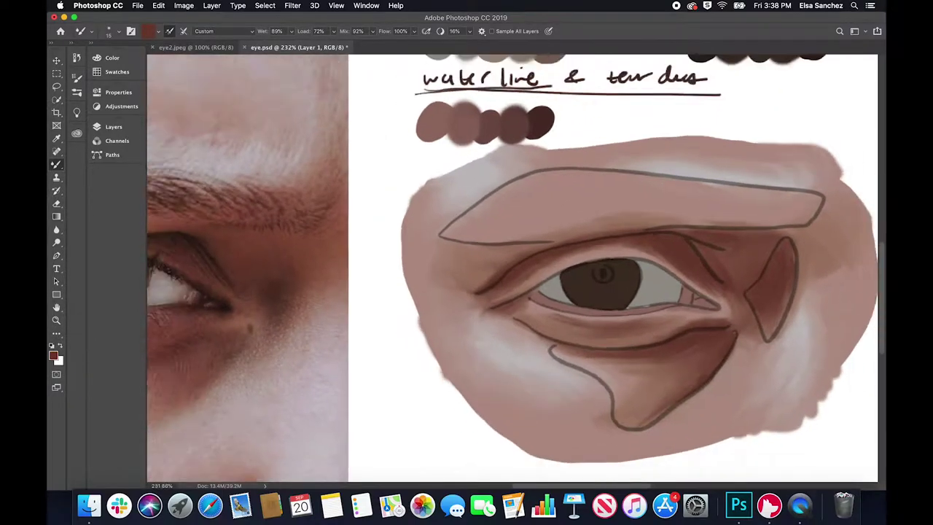
scroll(598, 282, "up", 2)
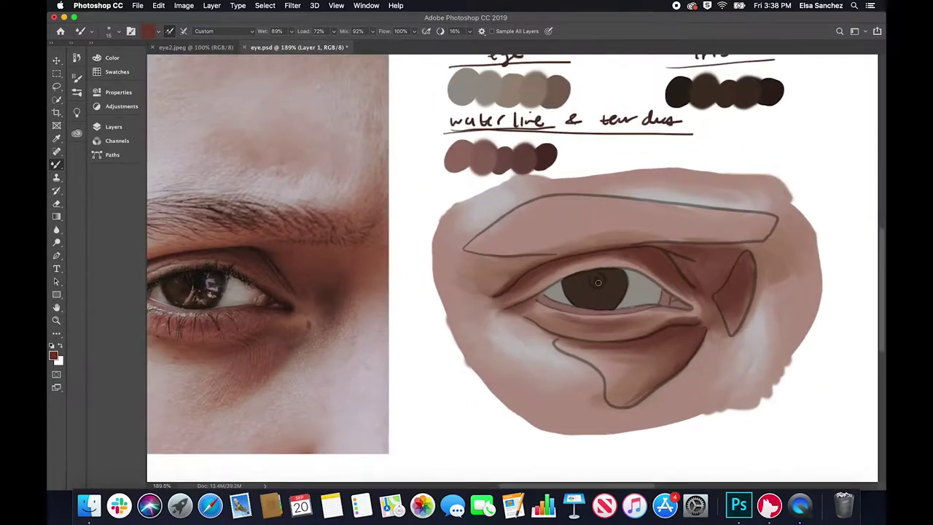
key("i")
left_click_drag(492, 84, 494, 81)
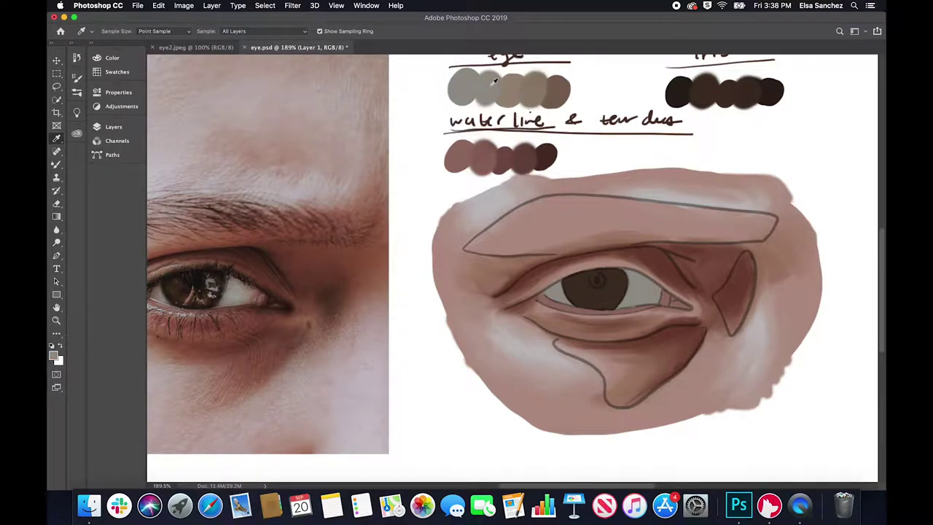
key("b")
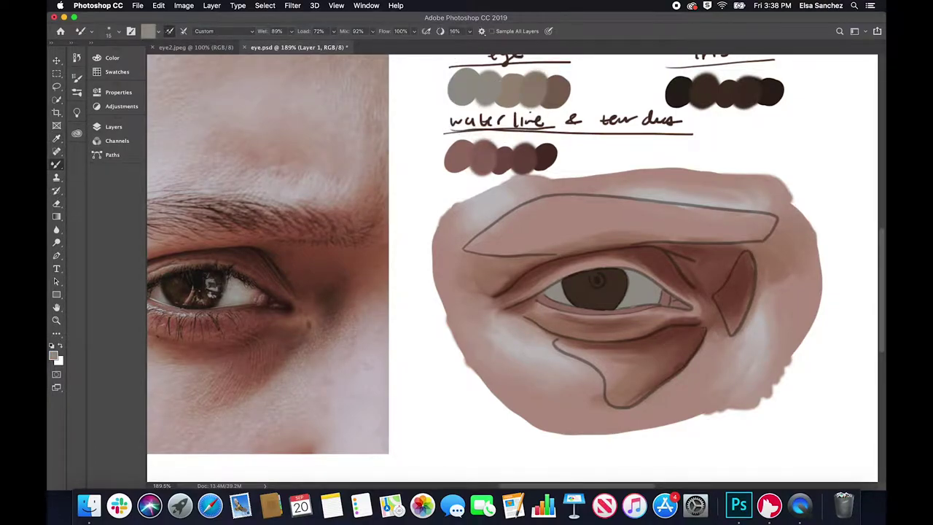
left_click_drag(56, 166, 89, 170)
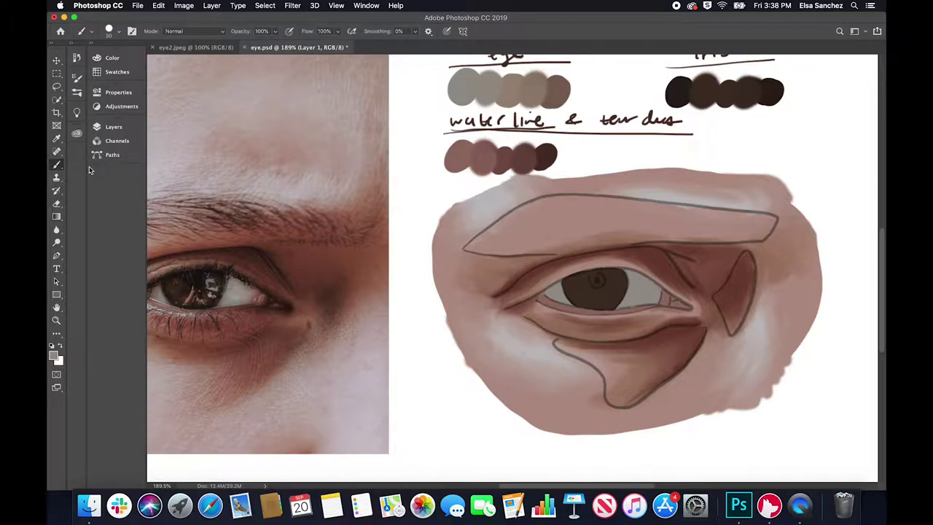
left_click_drag(621, 307, 637, 305)
Make Layer 2 active, reduce the Brush tool to 10 px and resample the second grey eye swatch
left_click(113, 127)
left_click(203, 211)
left_click(246, 123)
key("bracketleft")
key("bracketleft")
key("i")
mouse_move(493, 80)
left_mouse_down()
mouse_move(462, 83)
mouse_move(496, 86)
left_mouse_up()
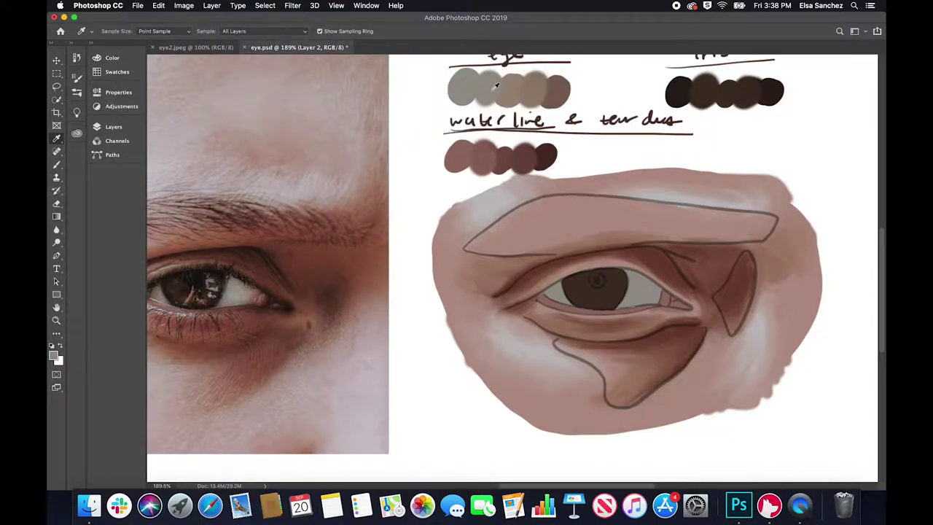
key("b")
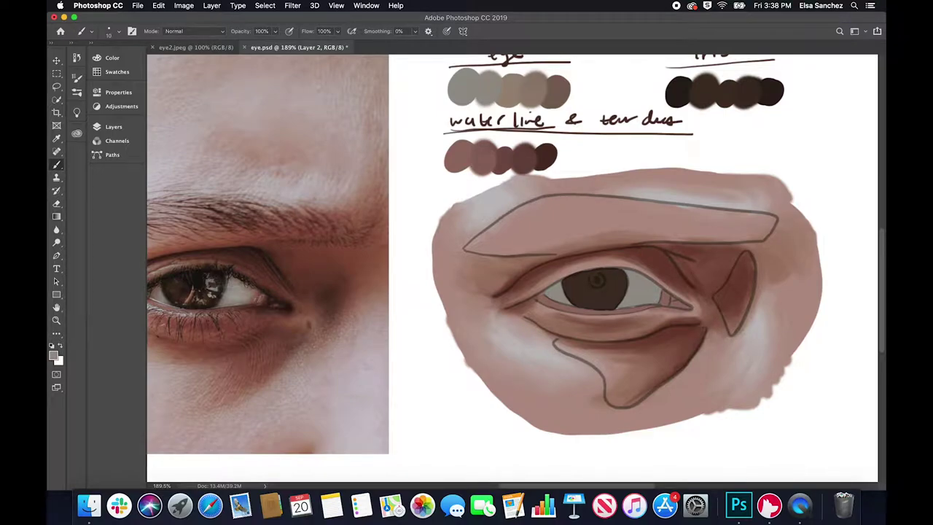
Paint shading around the edges of the eye white with the grey, tan and brown eye swatches
key("i")
key("b")
scroll(567, 180, "up", 1)
left_click(481, 80, "alt")
left_click(509, 76, "alt")
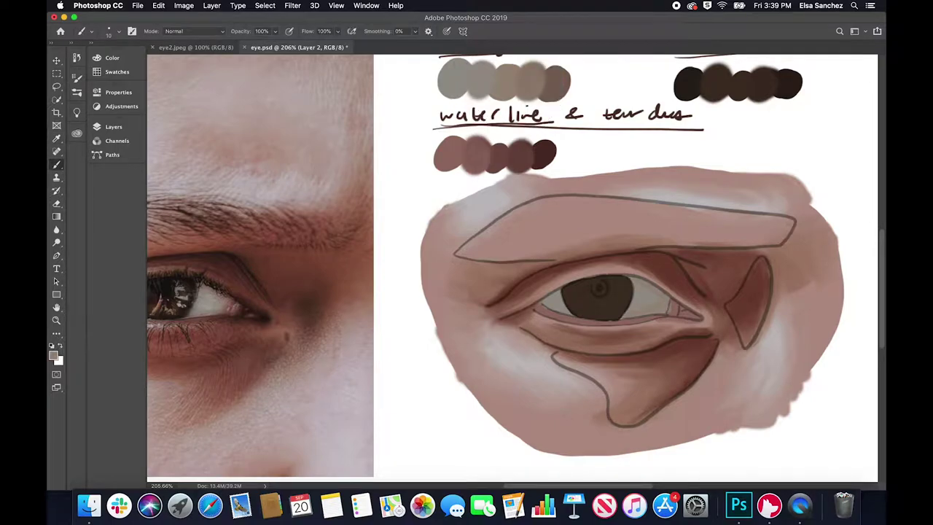
left_click(534, 81, "alt")
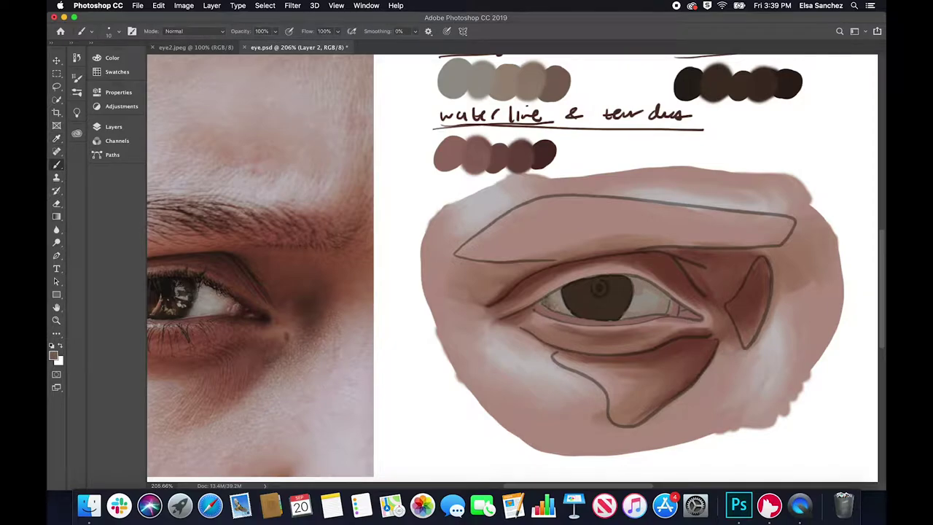
Blend the eye-white shading on both sides of the iris with the Mixer Brush, sampling eye and tan swatch tones
left_click(649, 296, "alt")
left_click(57, 138)
left_click_drag(57, 164, 89, 193)
key("alt")
left_click(510, 73)
key("b")
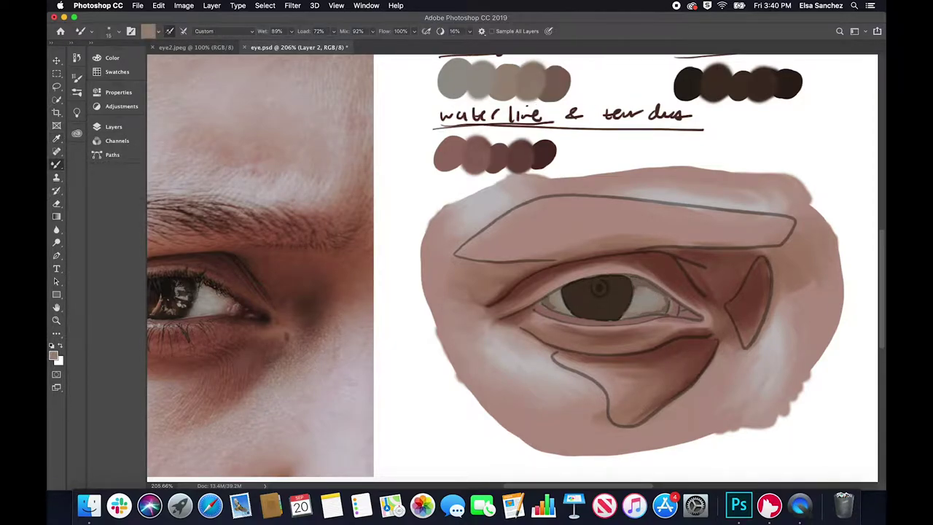
left_click(572, 310, "alt")
Hide the line art on Layer 1
left_click(113, 126)
left_click(225, 199)
left_click(154, 192)
left_click(113, 127)
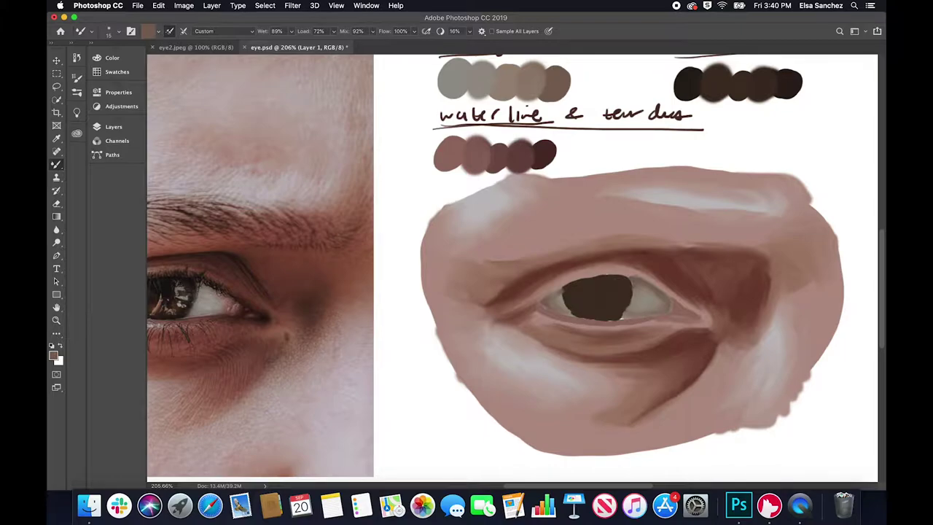
Undo the last three changes
key("super+z")
key("super+z")
key("super+z")
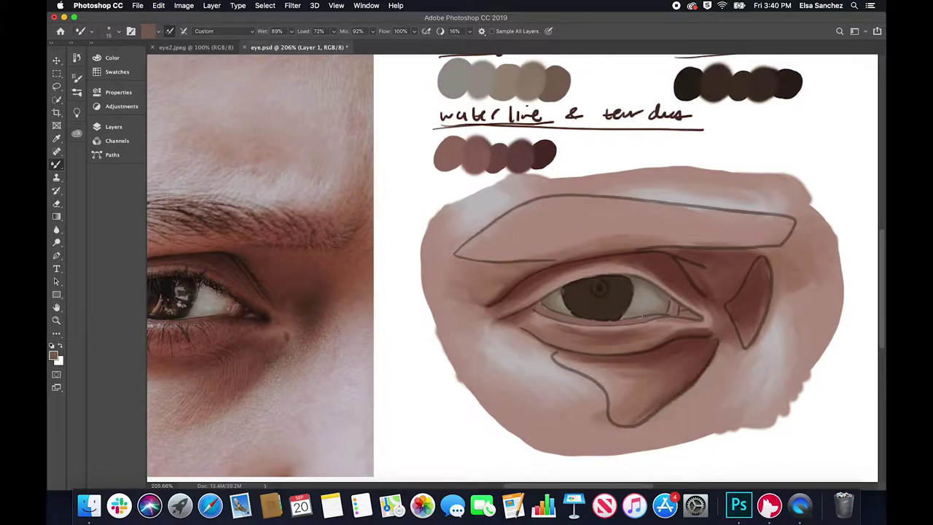
Lower the opacity of Layer 1 until the line art disappears from the painting
left_click(135, 127)
left_click(200, 210)
left_click(246, 123)
left_click(113, 127)
left_click(200, 192)
left_click(257, 152)
left_click(211, 180)
left_click(246, 123)
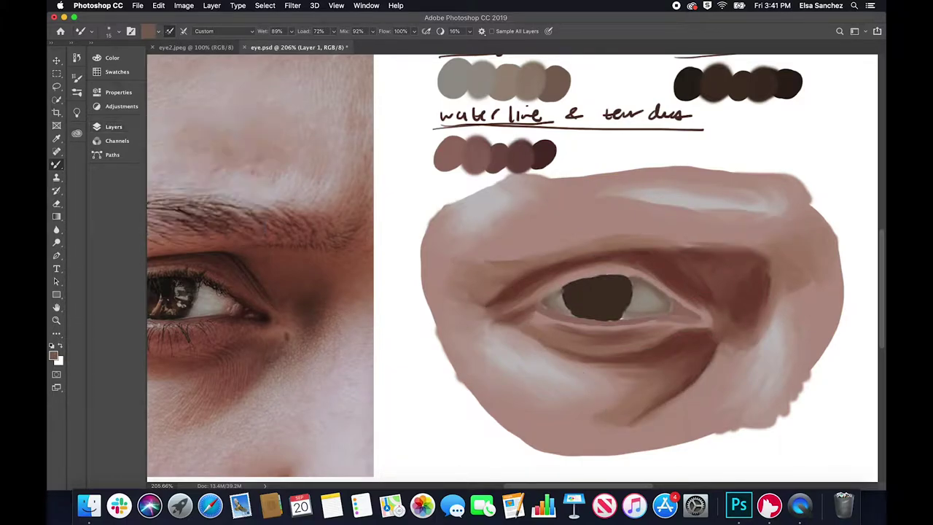
On Layer 2, sample a near-black tone and paint a dark rim around the iris with the Brush tool
left_click(113, 127)
left_click(206, 213)
key("shift+b")
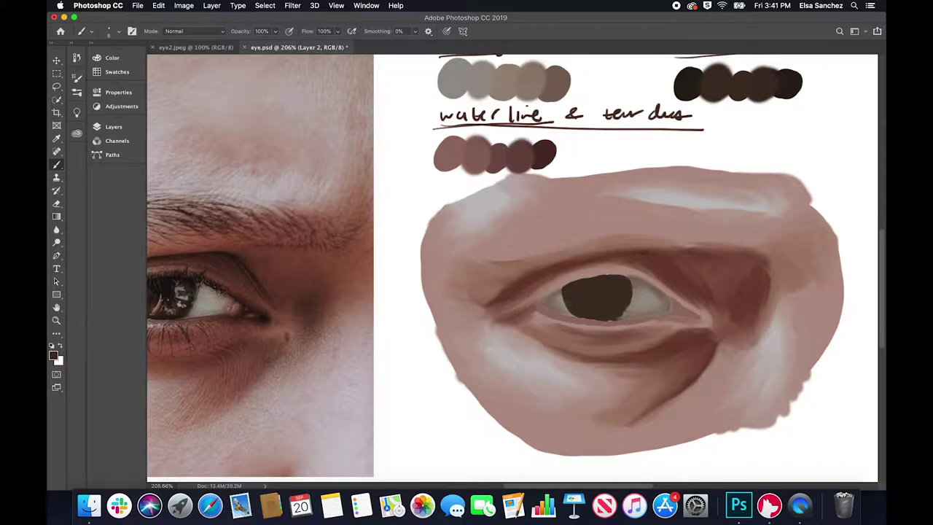
scroll(586, 309, "up", 3)
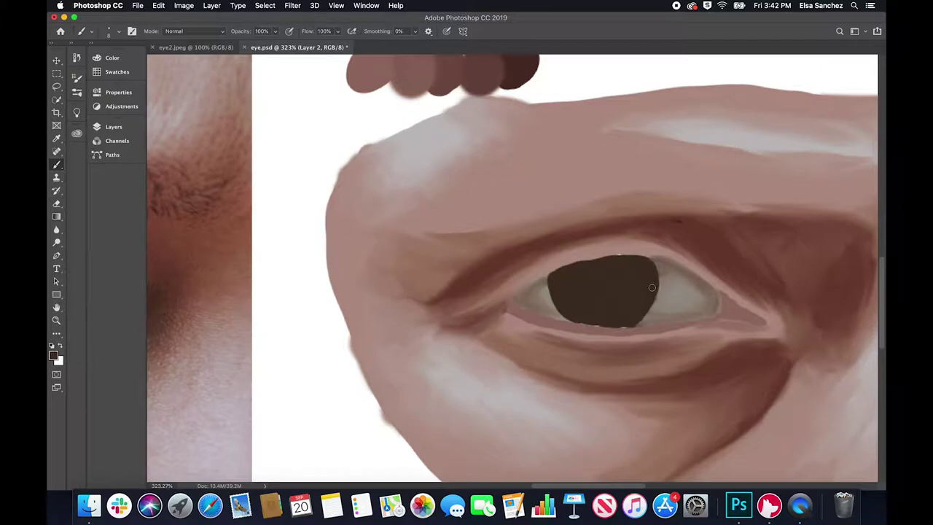
scroll(583, 320, "down", 3)
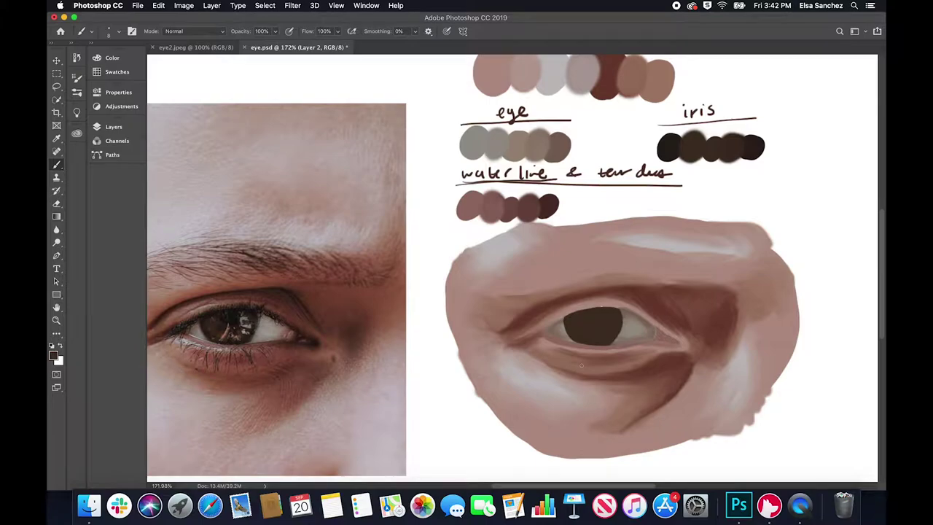
key("i")
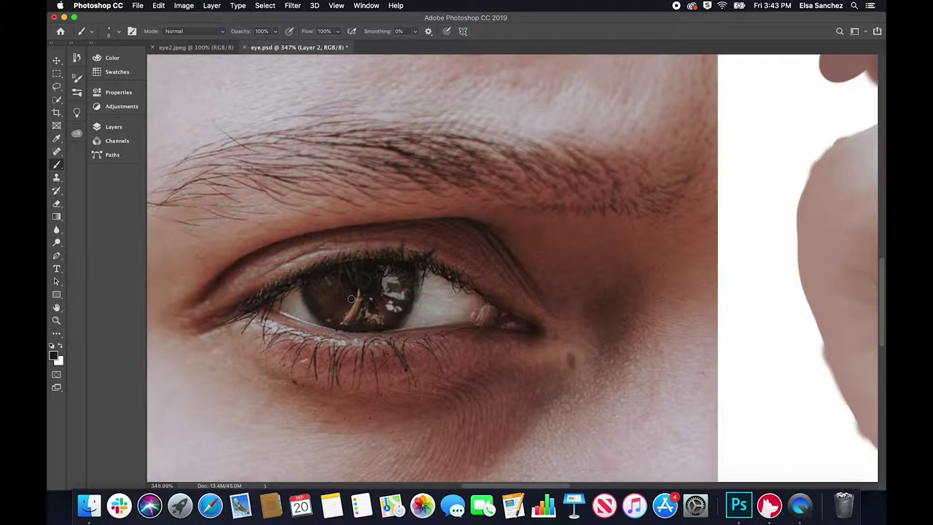
scroll(352, 298, "right", 8)
scroll(581, 330, "down", 4)
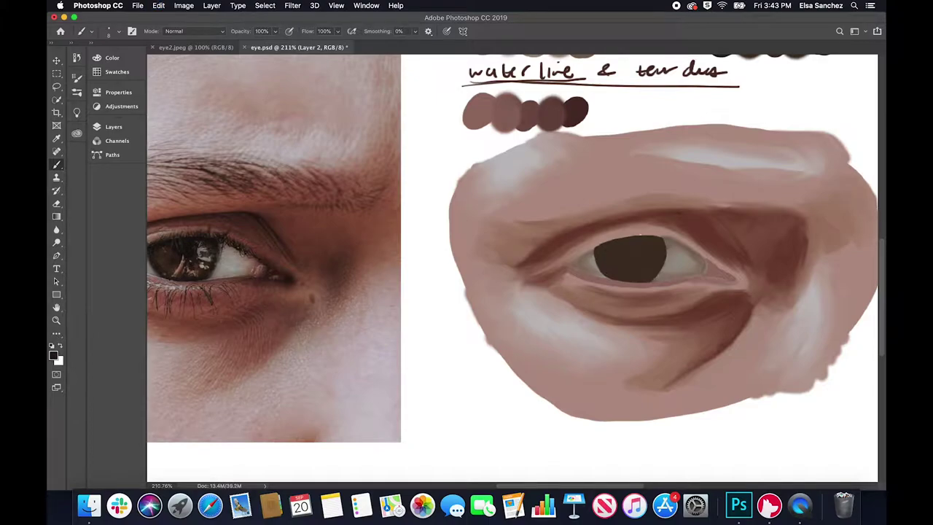
scroll(600, 306, "up", 4)
scroll(560, 312, "right", 5)
mouse_move(410, 272)
left_mouse_down()
mouse_move(430, 307)
mouse_move(410, 259)
left_mouse_up()
mouse_move(532, 252)
left_mouse_down()
mouse_move(534, 288)
mouse_move(522, 307)
left_mouse_up()
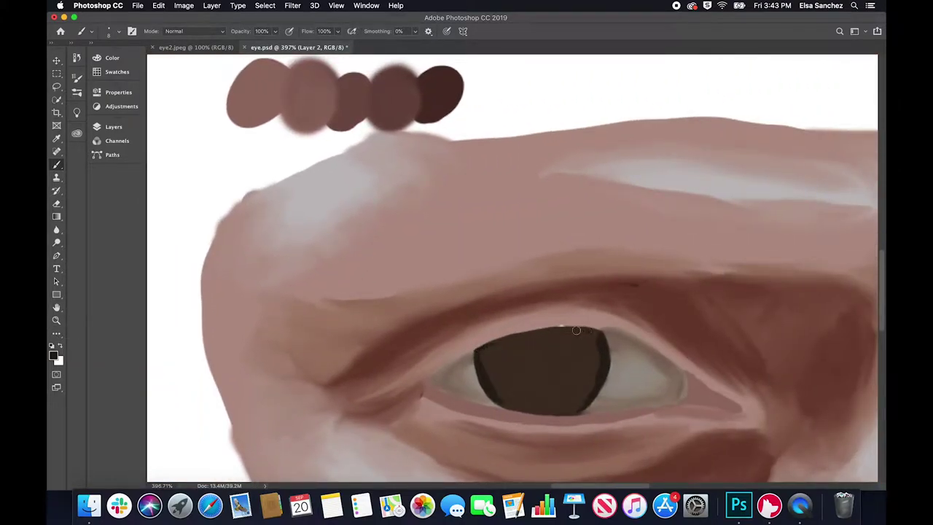
mouse_move(594, 330)
left_mouse_down()
mouse_move(490, 346)
mouse_move(518, 336)
mouse_move(486, 347)
mouse_move(486, 364)
left_mouse_up()
scroll(569, 364, "down", 5)
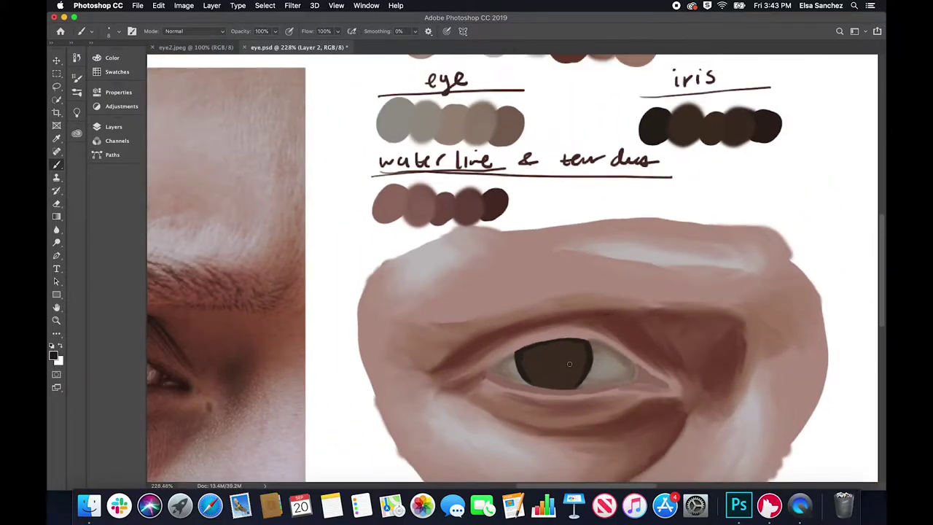
Restore the Layer 1 line art to 100% opacity and make Layer 2 active again
left_click(113, 127)
left_click(212, 192)
left_click(255, 179)
left_click(233, 205)
left_click(233, 210)
left_click(245, 124)
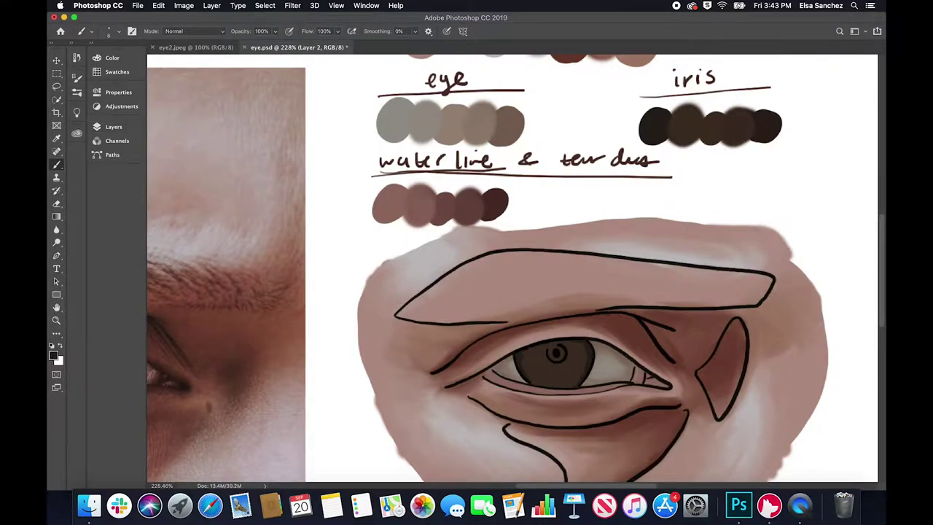
left_click(115, 127)
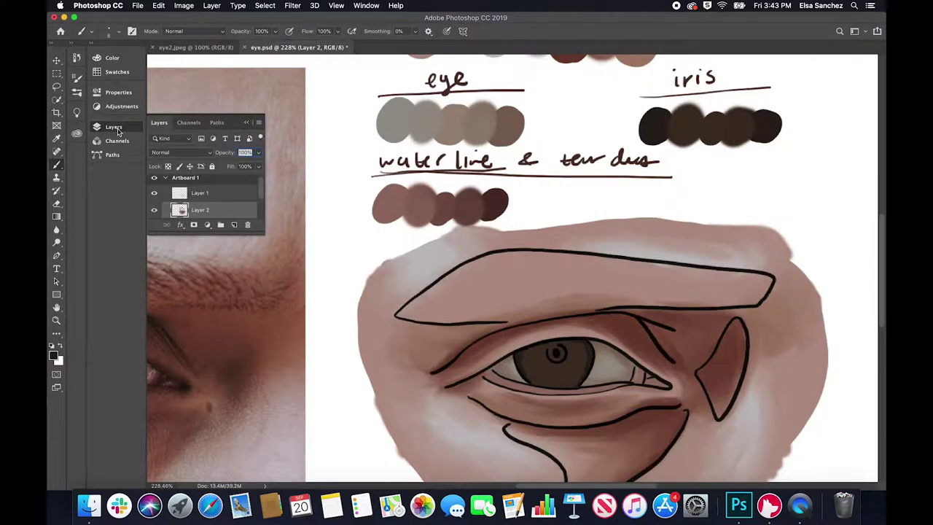
left_click(247, 122)
Paint the dark pupil and mottled patches within the iris using the dark iris swatch tones
left_click_drag(555, 353, 559, 347)
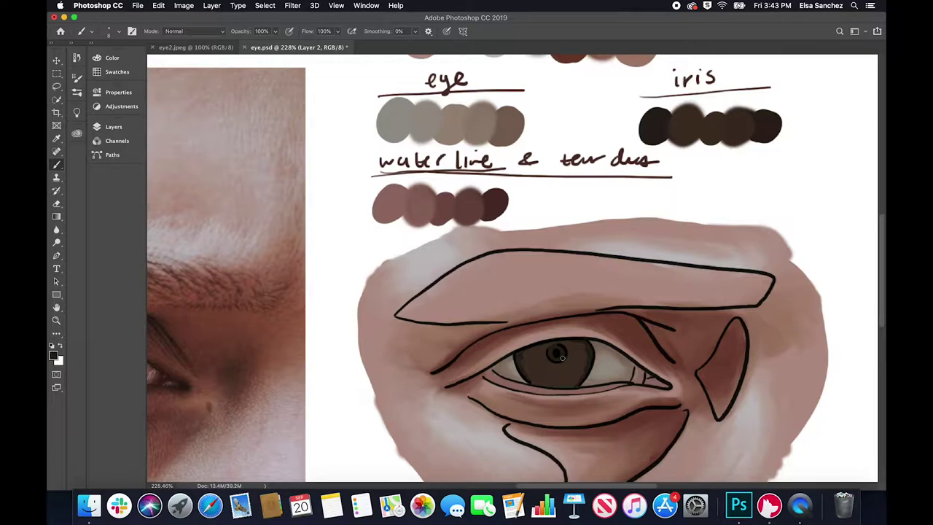
scroll(562, 358, "left", 7)
scroll(562, 357, "down", 2)
scroll(562, 358, "right", 4)
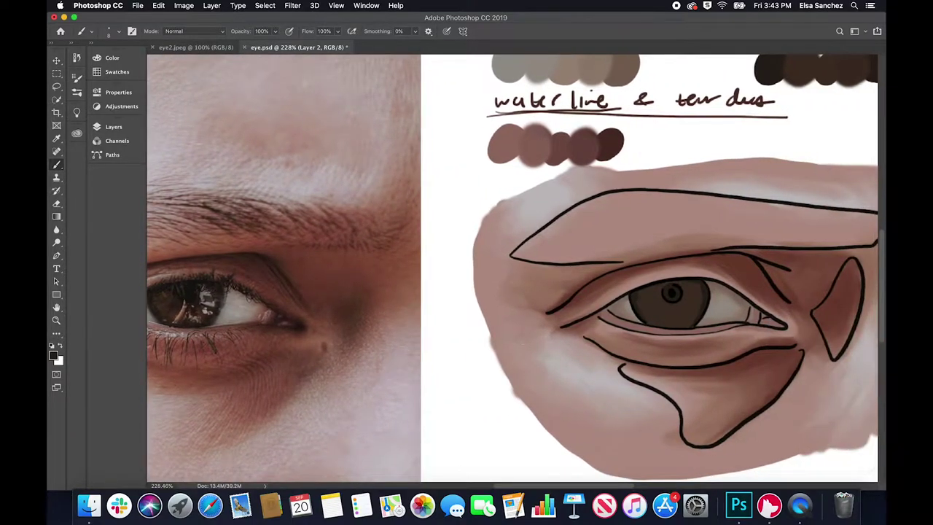
mouse_move(658, 305)
left_mouse_down()
mouse_move(663, 326)
mouse_move(651, 322)
mouse_move(691, 322)
mouse_move(668, 323)
left_mouse_up()
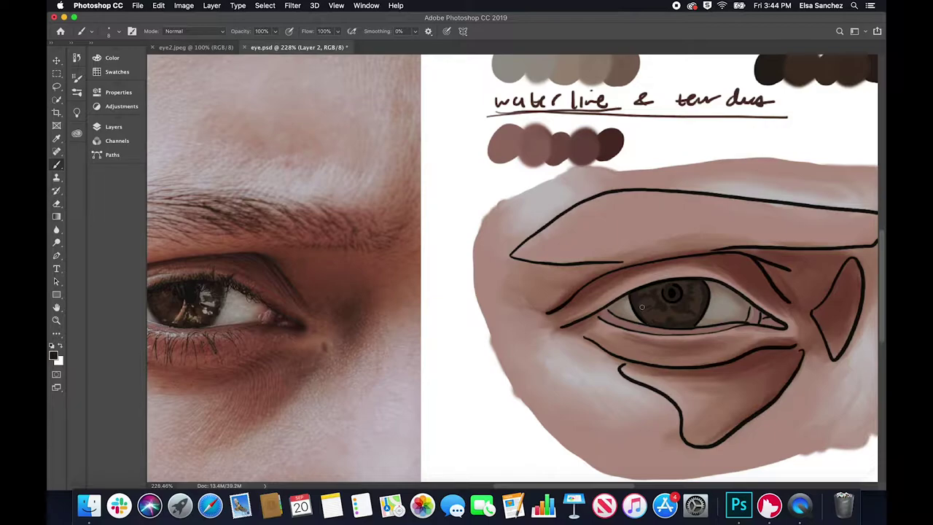
scroll(641, 306, "right", 6)
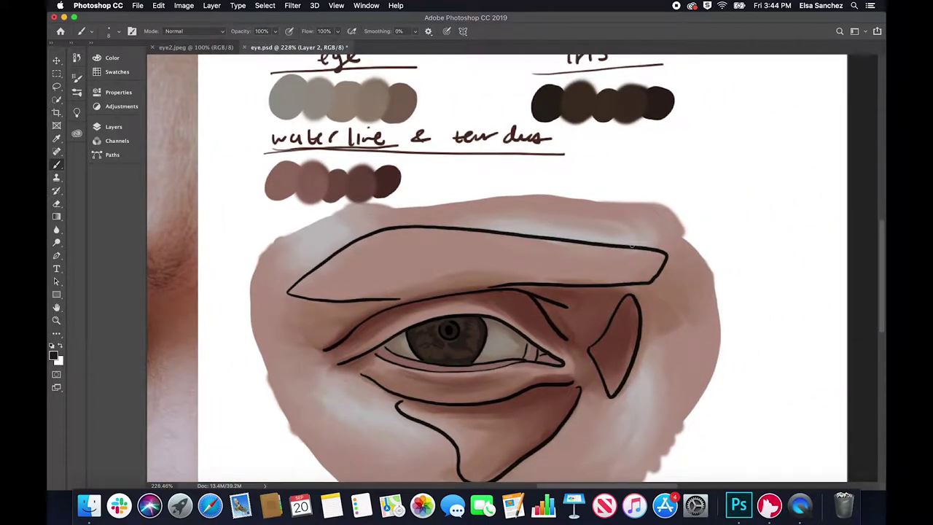
key("i")
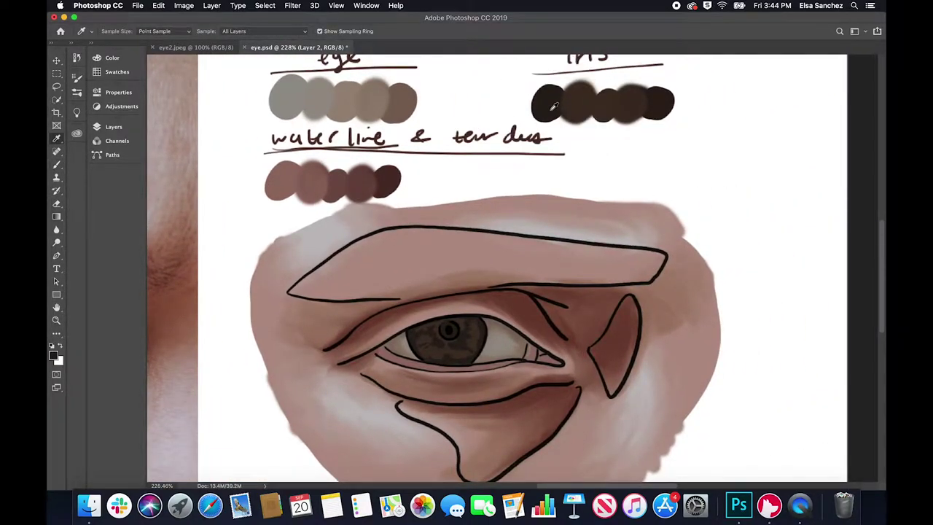
key("b")
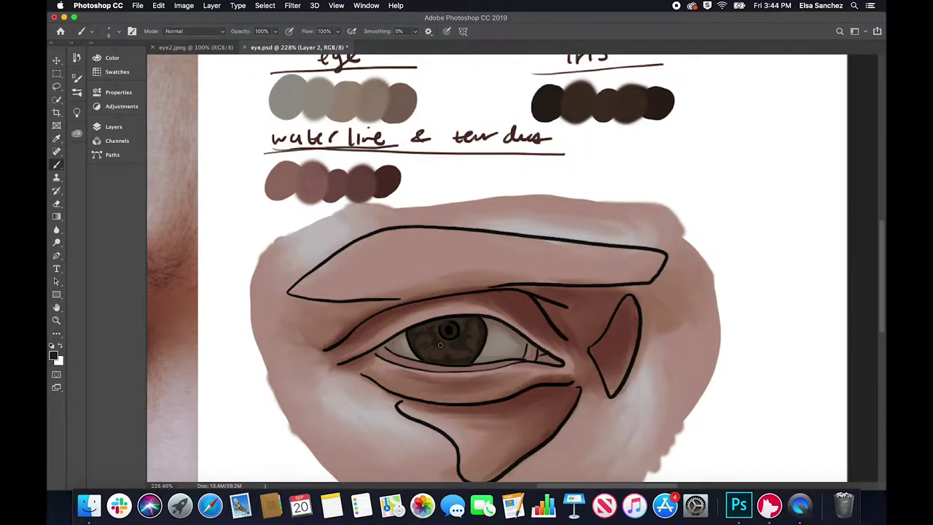
Blend the mottled iris patches into a soft dark brown texture with the Mixer Brush
left_click_drag(56, 164, 88, 195)
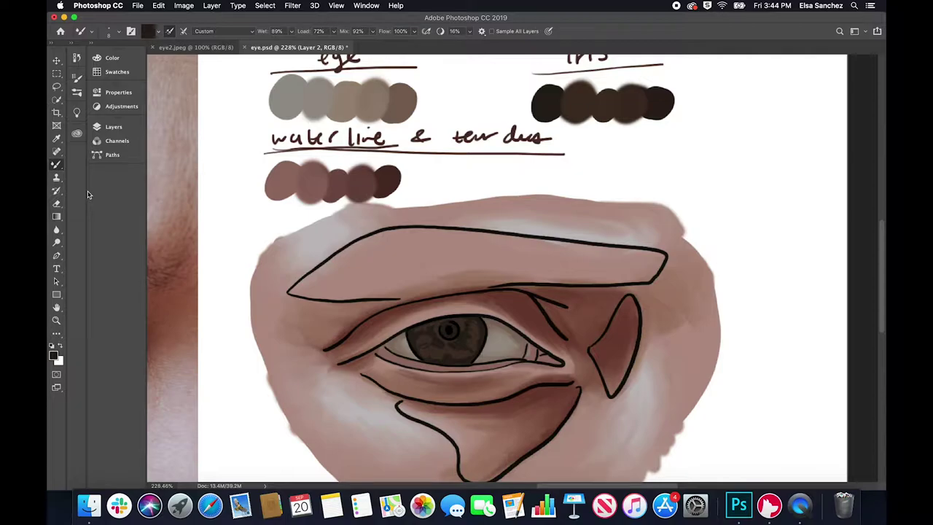
scroll(465, 350, "up", 2)
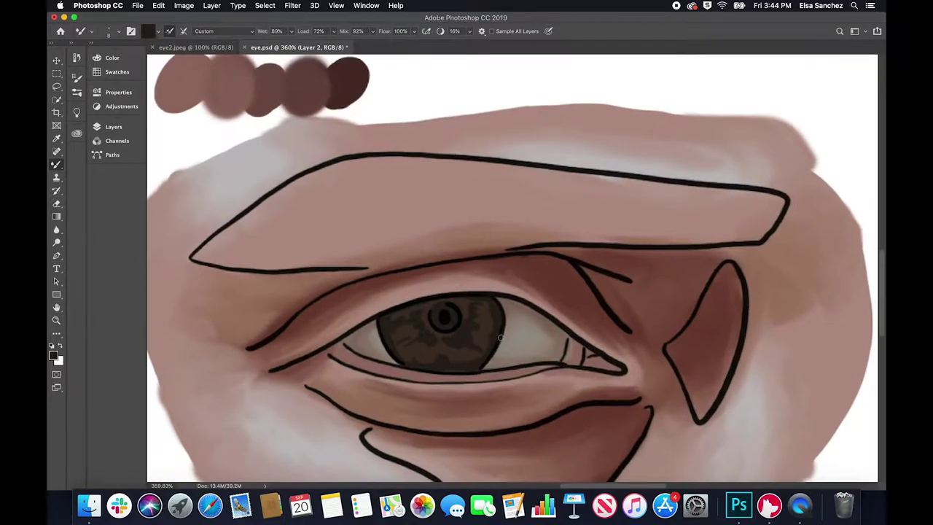
scroll(501, 337, "down", 5)
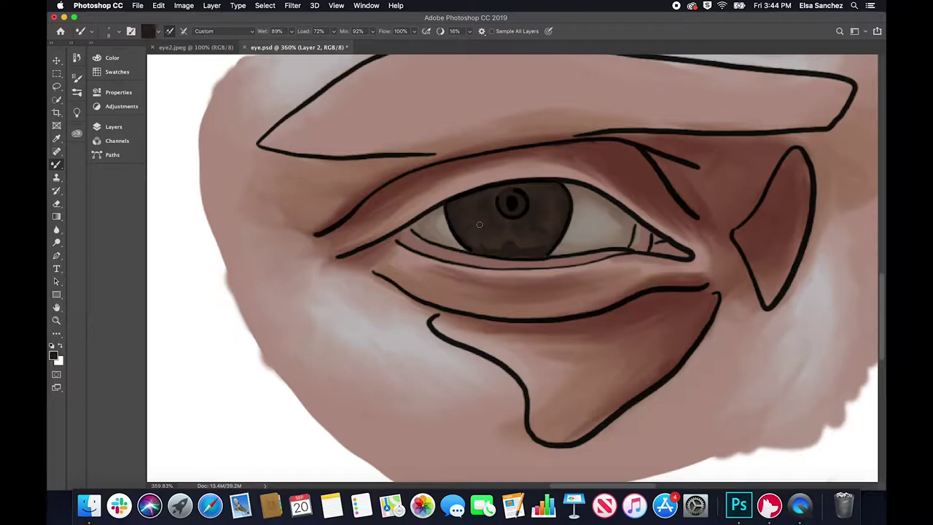
scroll(544, 252, "down", 5)
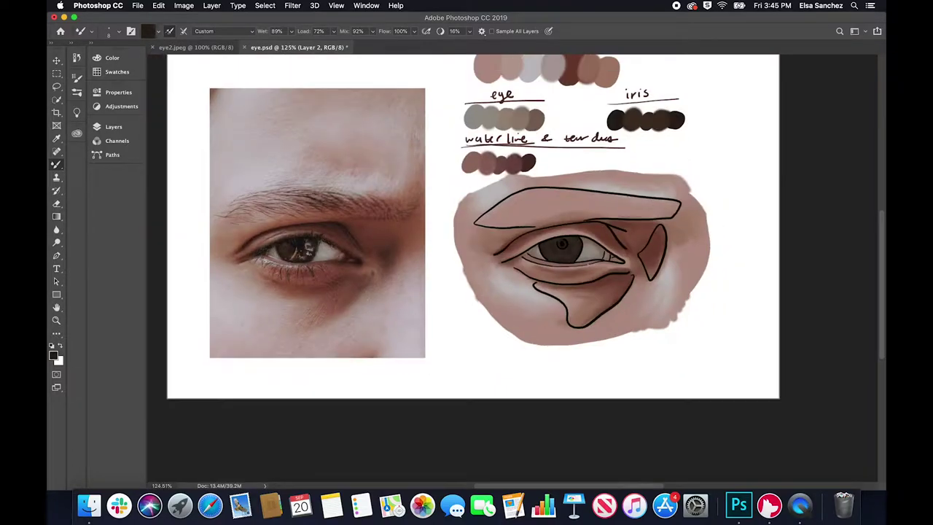
scroll(315, 259, "up", 3)
scroll(510, 268, "down", 2)
scroll(511, 267, "left", 1)
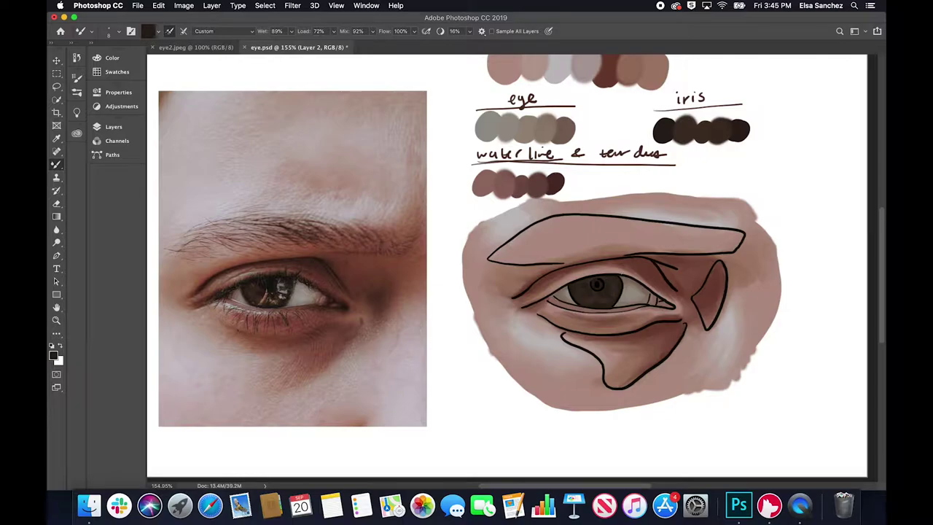
Sample the darkest waterline swatch and brush dark accents into the tear duct, lid crease and inner-corner shadow
left_click(553, 181, "alt")
right_click(57, 166)
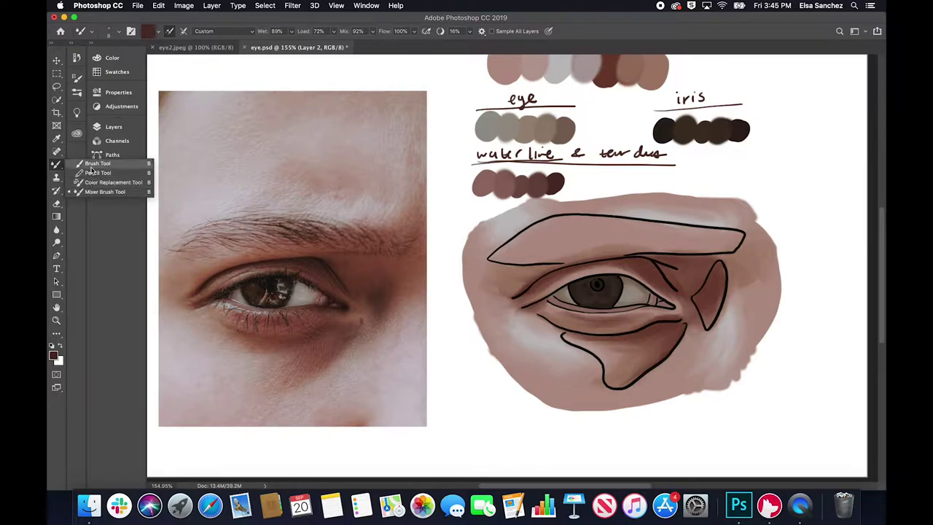
left_click(92, 165)
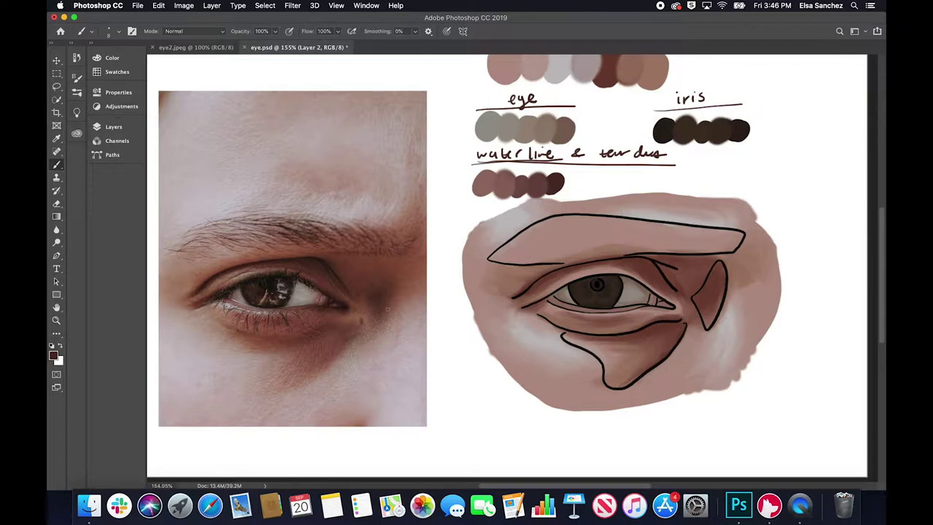
left_click_drag(699, 312, 707, 296)
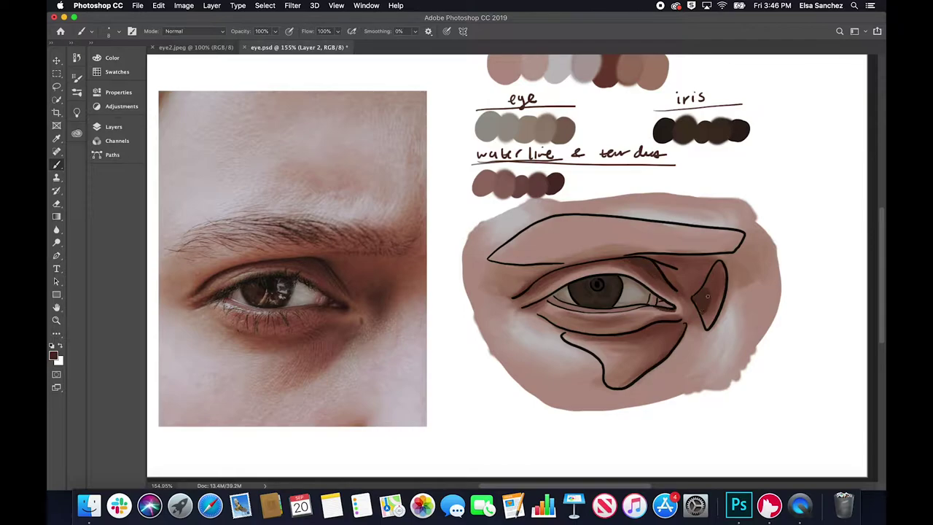
Hide the line art on Layer 1 and make Layer 2 the active painting layer
left_click(113, 127)
left_click(227, 194)
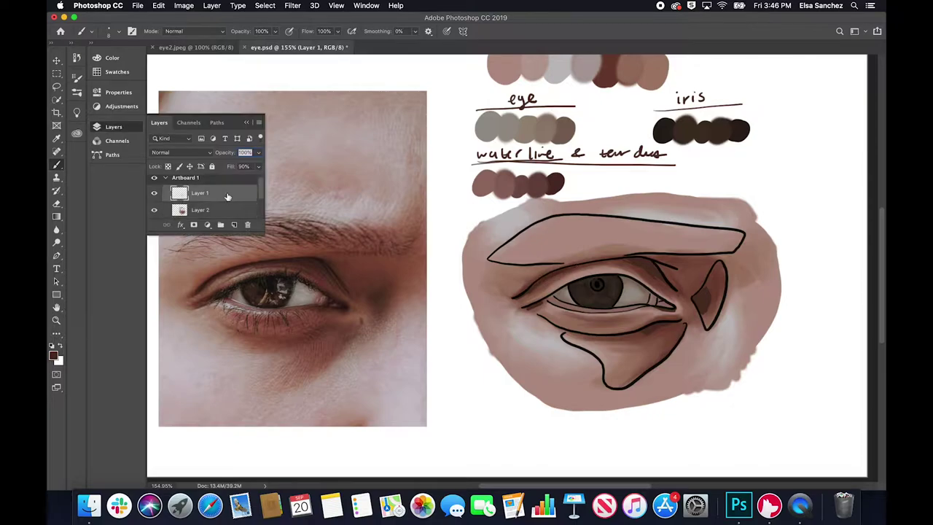
left_click(154, 194)
left_click(154, 194)
left_click(154, 194)
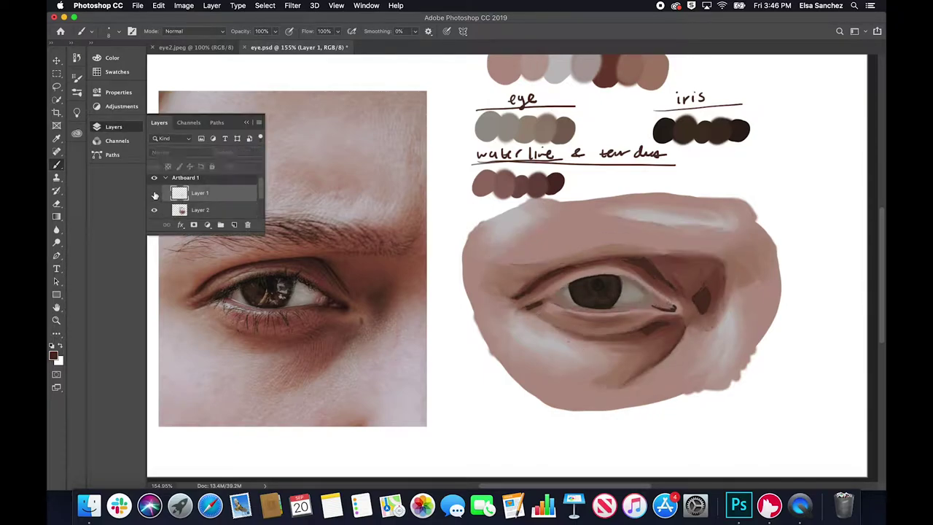
left_click(221, 216)
left_click(247, 123)
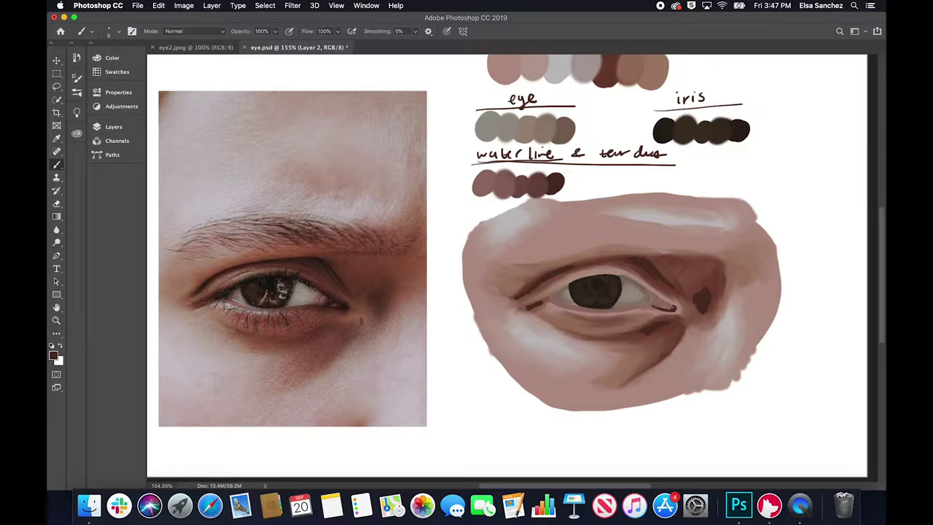
Blend the dark accents at the eye corners, upper crease and under-eye fold into the skin with the Mixer Brush
right_click(56, 164)
left_click(100, 194)
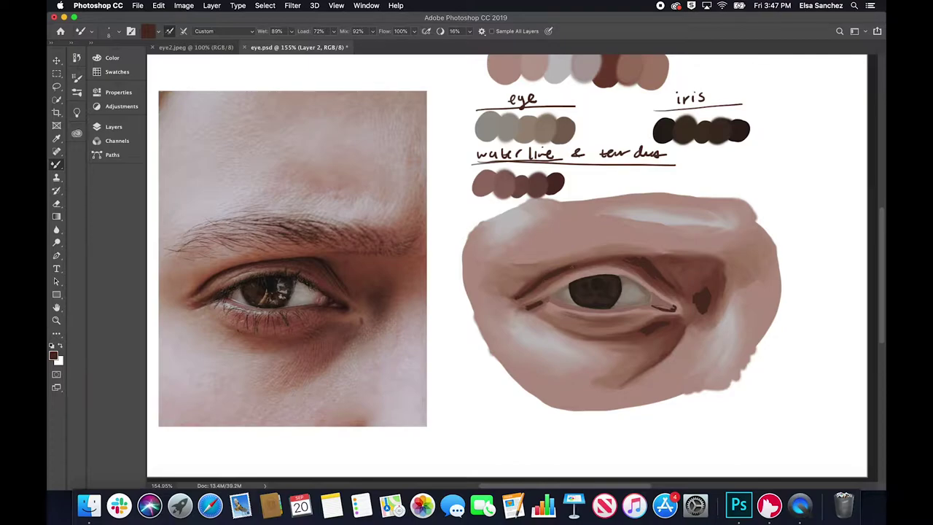
scroll(574, 304, "up", 3)
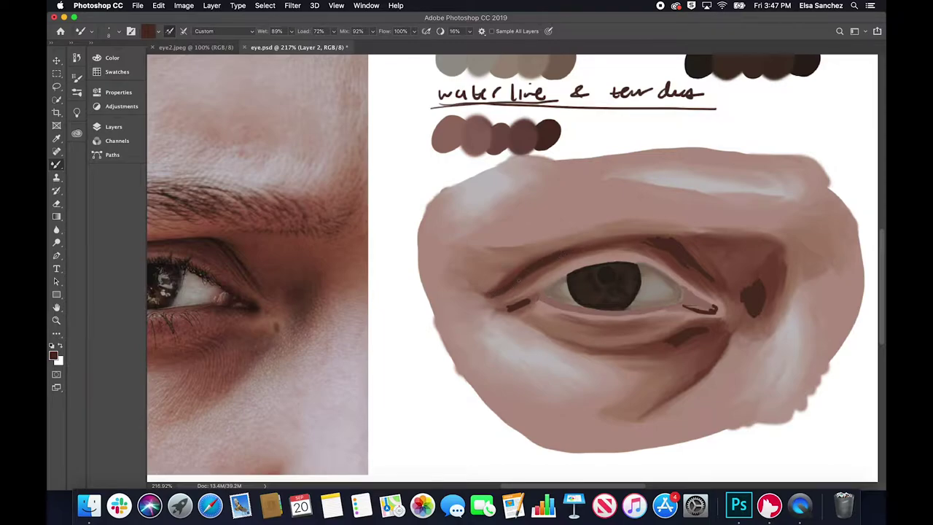
mouse_move(524, 301)
left_mouse_down()
mouse_move(533, 298)
mouse_move(503, 309)
mouse_move(531, 297)
mouse_move(505, 309)
mouse_move(521, 303)
left_mouse_up()
mouse_move(687, 307)
left_mouse_down()
mouse_move(748, 312)
mouse_move(761, 282)
mouse_move(751, 293)
mouse_move(753, 316)
mouse_move(744, 291)
mouse_move(739, 305)
mouse_move(755, 286)
mouse_move(746, 330)
left_mouse_up()
left_click(704, 370, "alt")
scroll(698, 337, "down", 3)
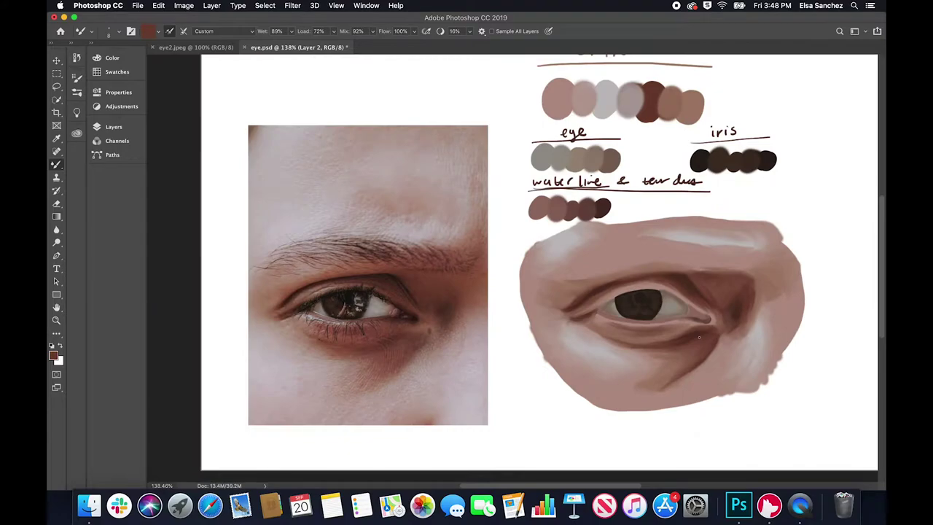
Sample a pink waterline swatch and paint the waterline along the lower lid with the Brush tool
scroll(699, 337, "up", 3)
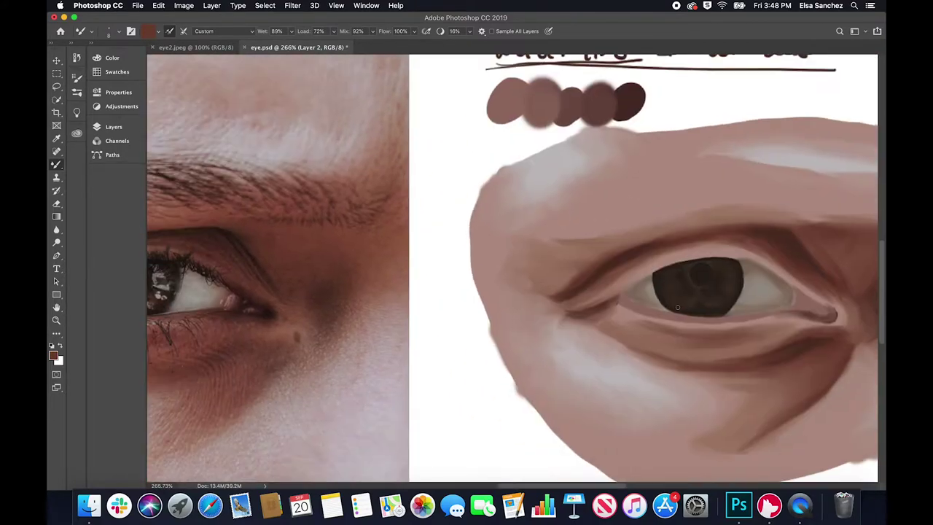
scroll(512, 271, "right", 3)
left_click(367, 185, "alt")
left_click(56, 164)
left_click(102, 164)
scroll(512, 271, "left", 7)
scroll(334, 318, "right", 3)
scroll(383, 315, "right", 5)
left_click(381, 94, "alt")
scroll(486, 297, "up", 4)
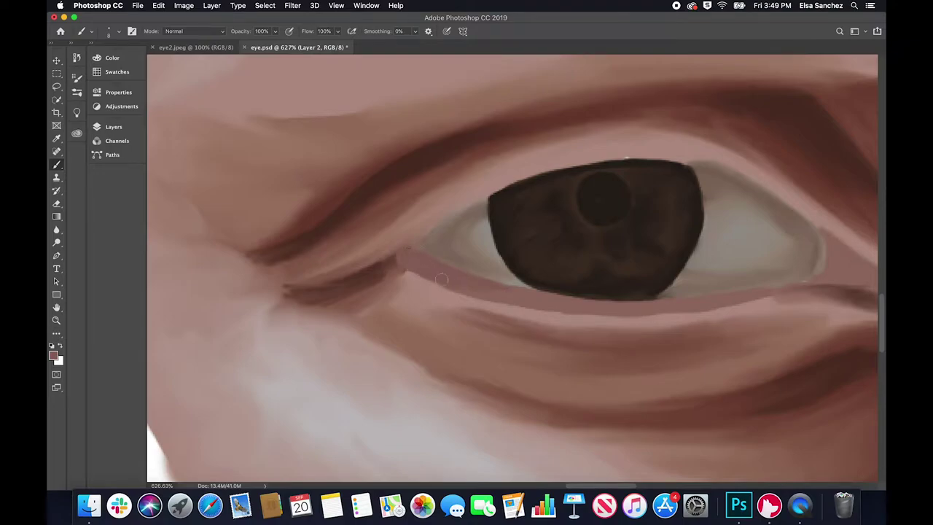
scroll(605, 306, "right", 5)
left_click_drag(647, 301, 539, 312)
scroll(544, 296, "down", 3)
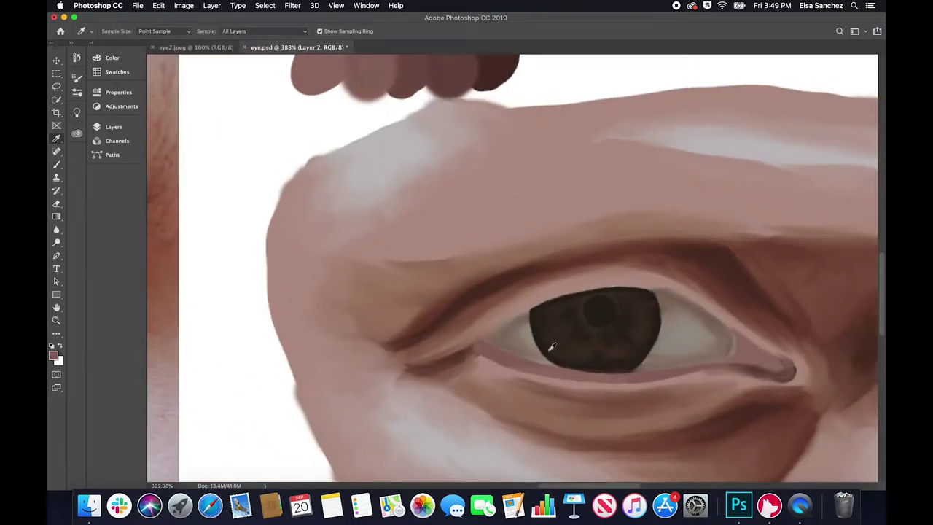
Add darker red-brown strokes to both ends of the waterline and the tear duct, undoing one stray stroke
scroll(488, 350, "up", 6)
mouse_move(459, 328)
left_mouse_down()
mouse_move(508, 355)
mouse_move(359, 369)
left_mouse_up()
scroll(503, 353, "down", 3)
scroll(503, 354, "right", 6)
key("super+z")
left_click_drag(441, 363, 365, 380)
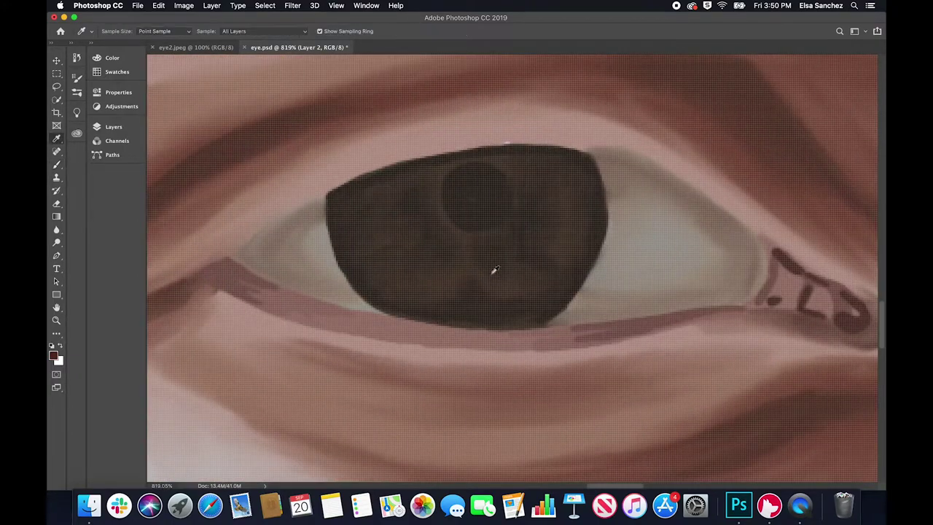
Sample the waterline tones and blend the darker strokes at both ends of the waterline with the Mixer Brush
left_click(321, 317)
left_click(58, 139)
left_click(56, 164)
left_click(102, 192)
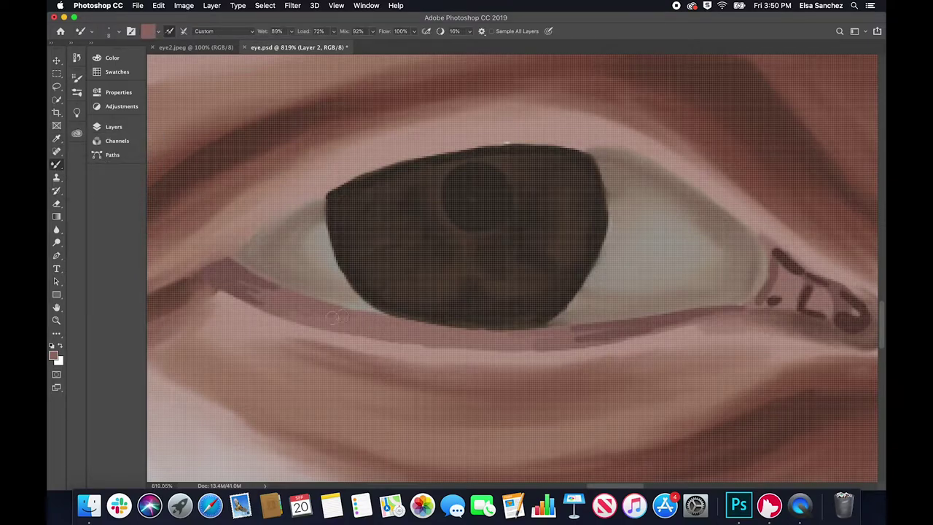
left_click(238, 271, "alt")
left_click_drag(238, 274, 259, 295)
left_click_drag(562, 334, 586, 331)
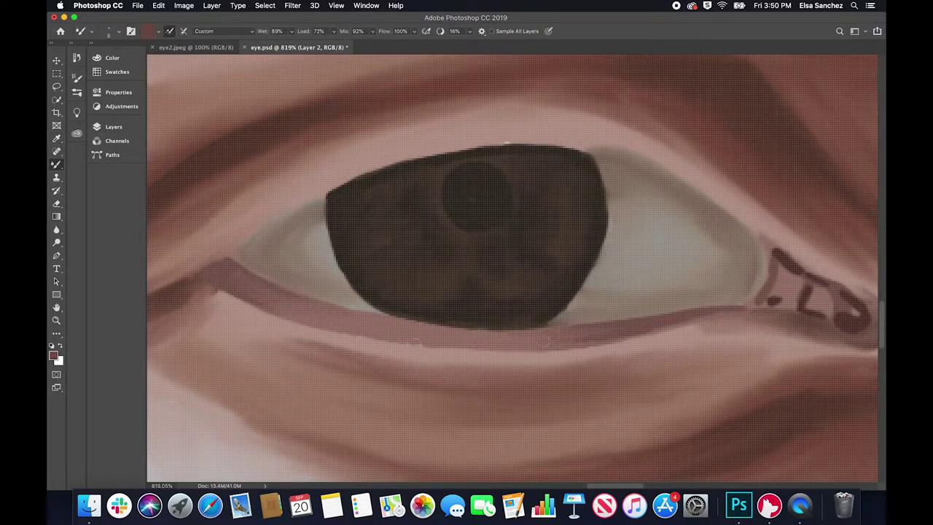
Blend the strokes around the tear duct and waterline with the Mixer Brush, and paint a round black pupil in the iris
left_click_drag(773, 378, 618, 367)
mouse_move(575, 298)
left_mouse_down()
mouse_move(610, 283)
mouse_move(634, 292)
mouse_move(645, 266)
mouse_move(696, 308)
mouse_move(680, 284)
mouse_move(674, 303)
mouse_move(661, 304)
mouse_move(642, 267)
mouse_move(693, 284)
mouse_move(604, 293)
mouse_move(687, 309)
left_mouse_up()
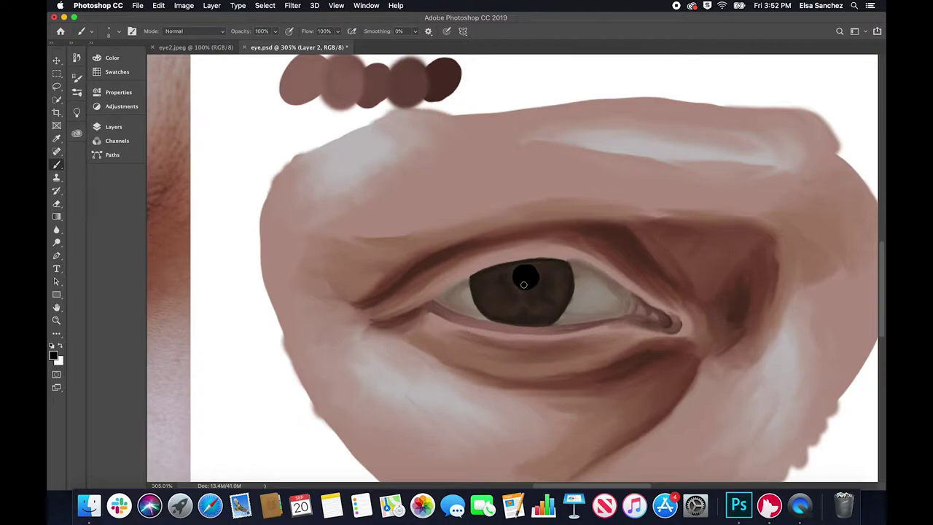
scroll(523, 284, "down", 2)
scroll(649, 299, "down", 3)
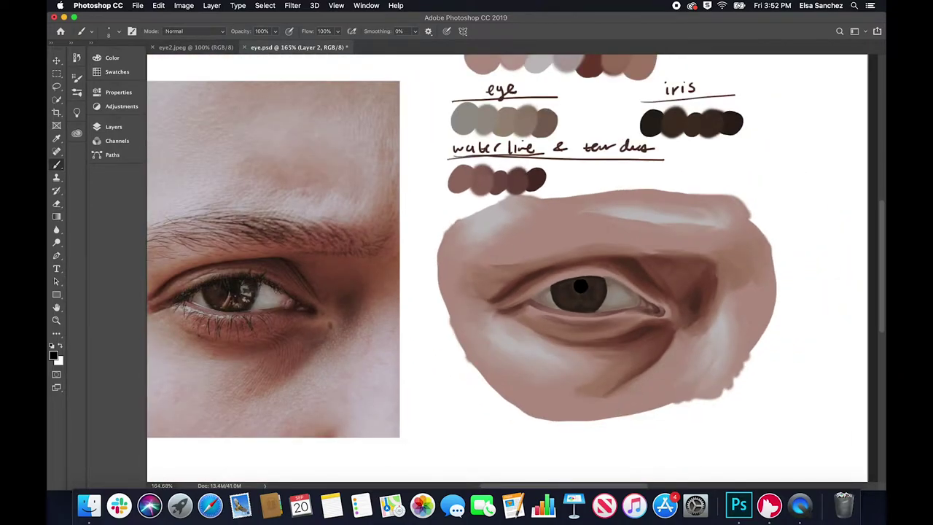
scroll(612, 306, "up", 4)
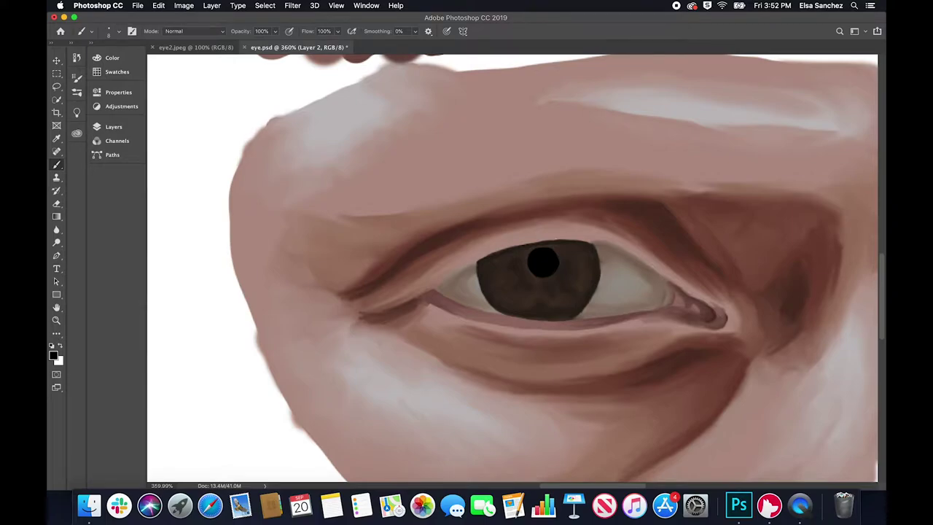
scroll(654, 270, "down", 3)
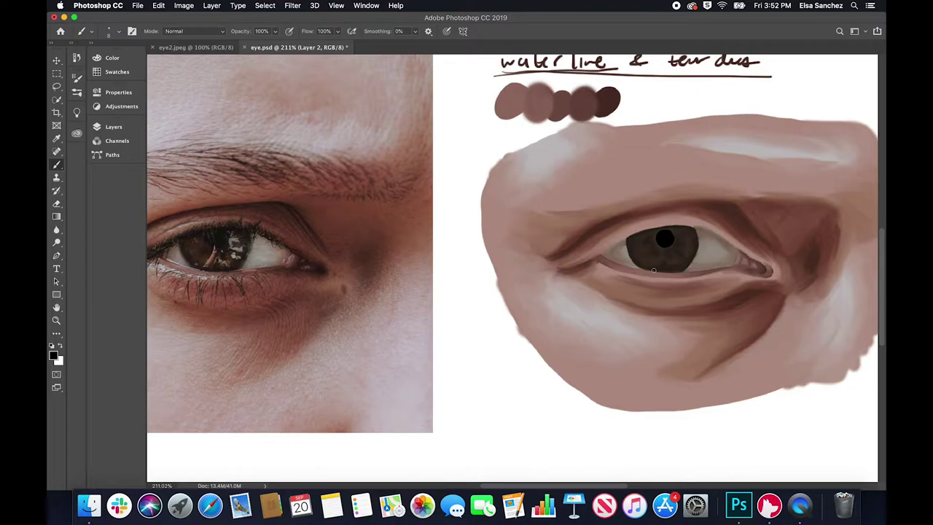
scroll(654, 271, "right", 3)
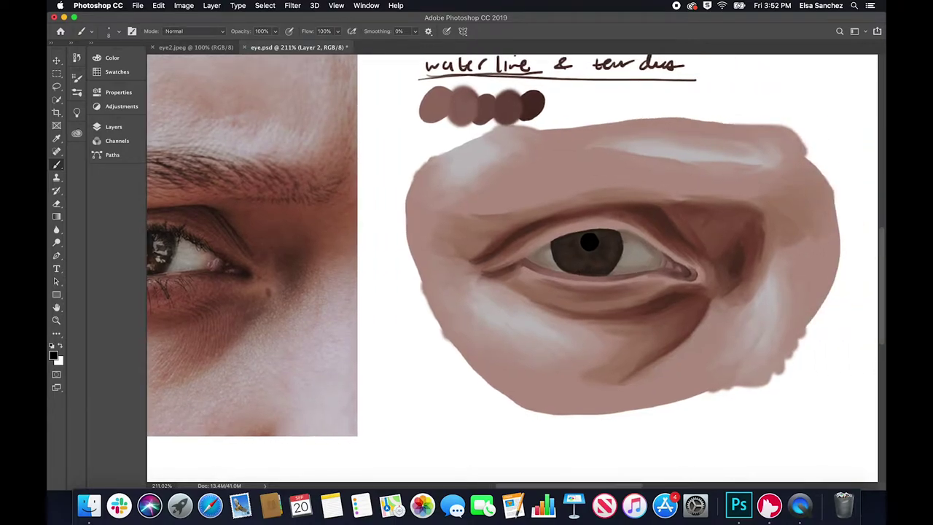
Paint small white highlights in the iris beside the pupil with the Soft Round Pressure Size brush at 25 px and 0% hardness
left_click(134, 59)
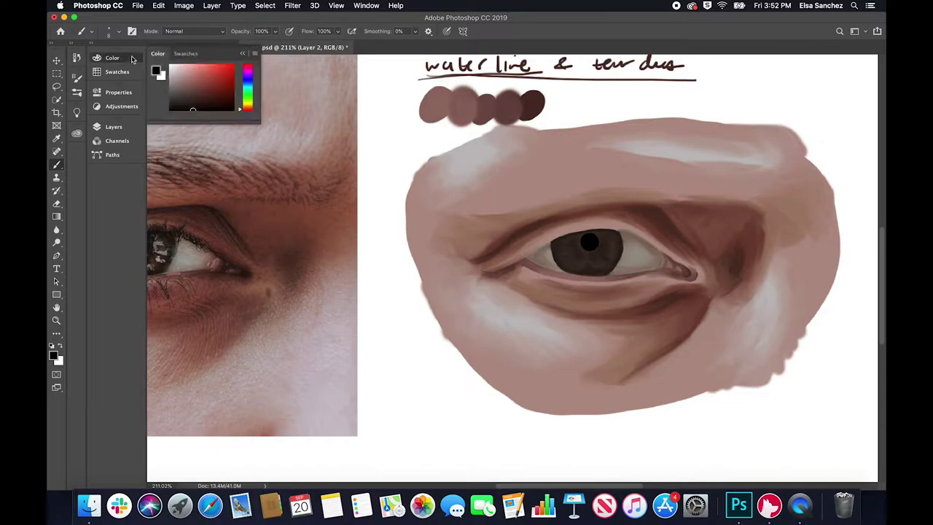
left_click(243, 53)
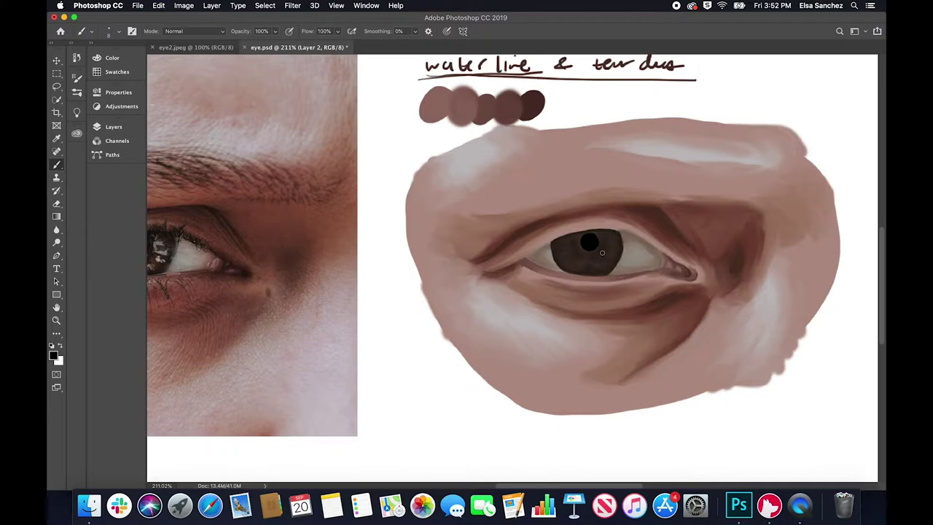
left_click(113, 58)
left_click(170, 66)
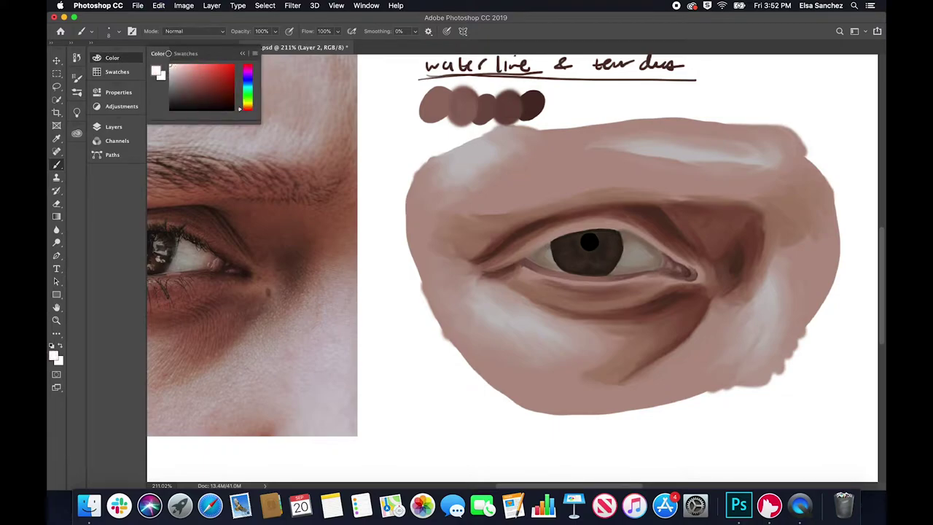
left_click(166, 54)
left_click(597, 255)
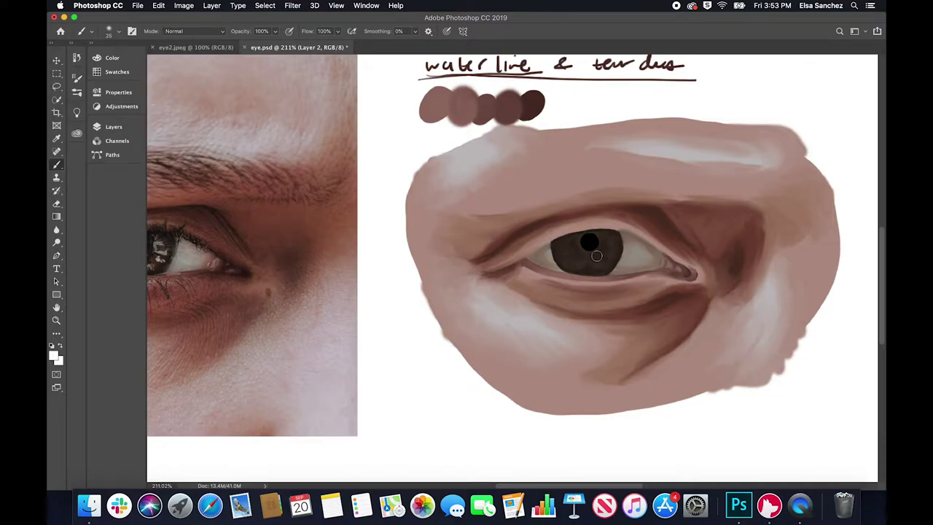
left_click(118, 32)
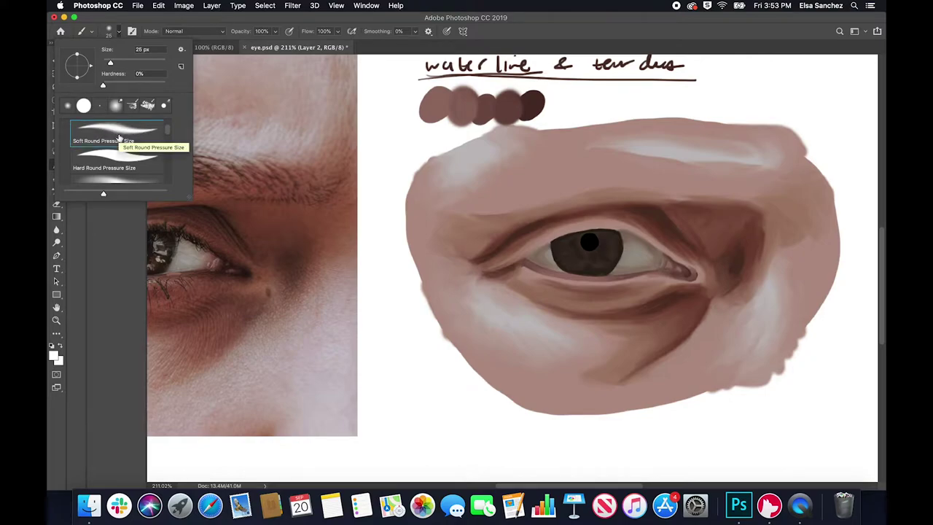
left_click(103, 88)
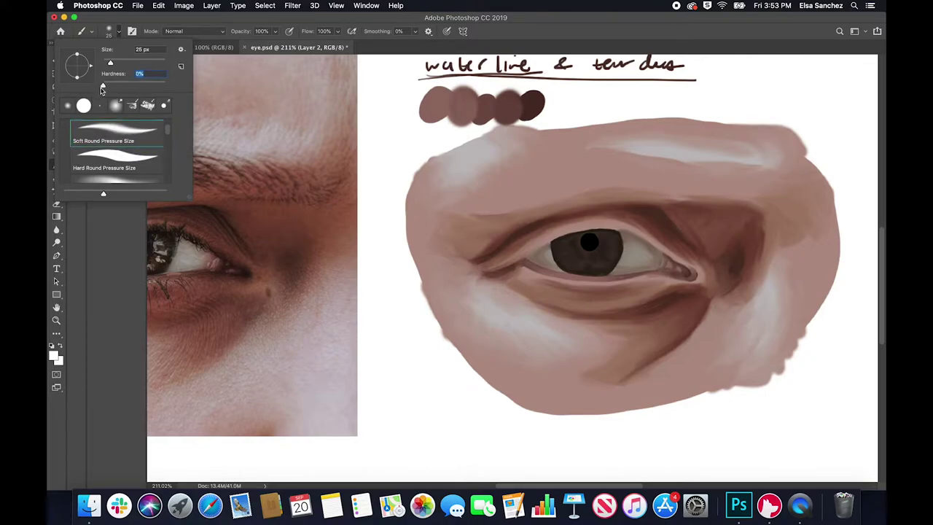
key("Return")
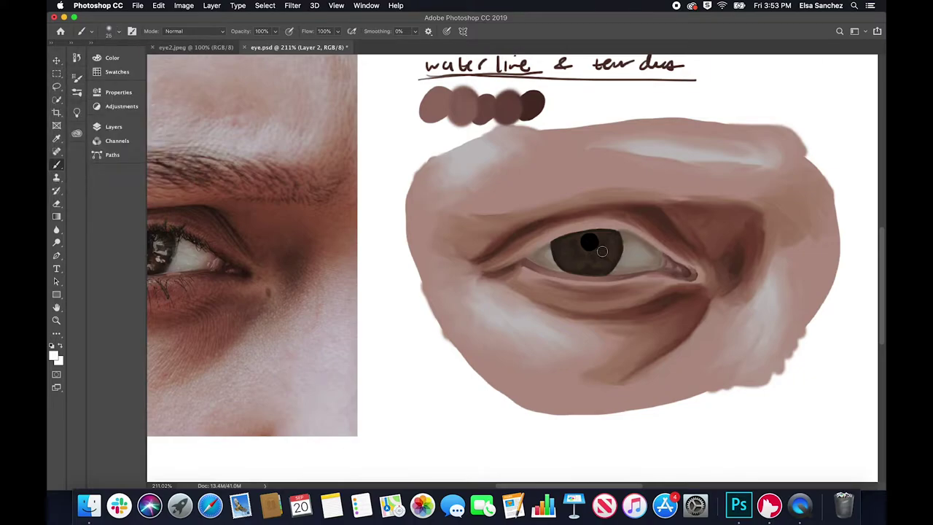
left_click(608, 250)
Sample a grey from the reflection in the reference iris and paint a matching reflection beside the painted pupil
key("i")
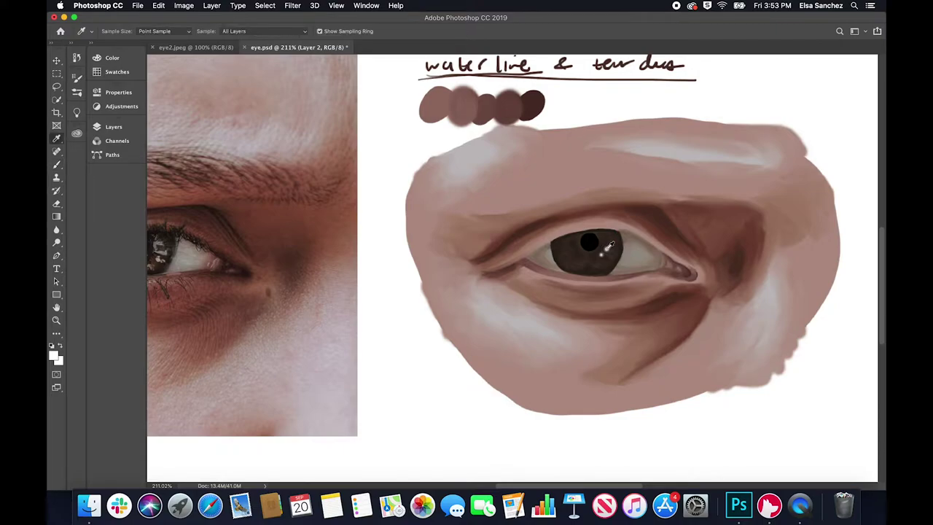
left_click(167, 250)
key("b")
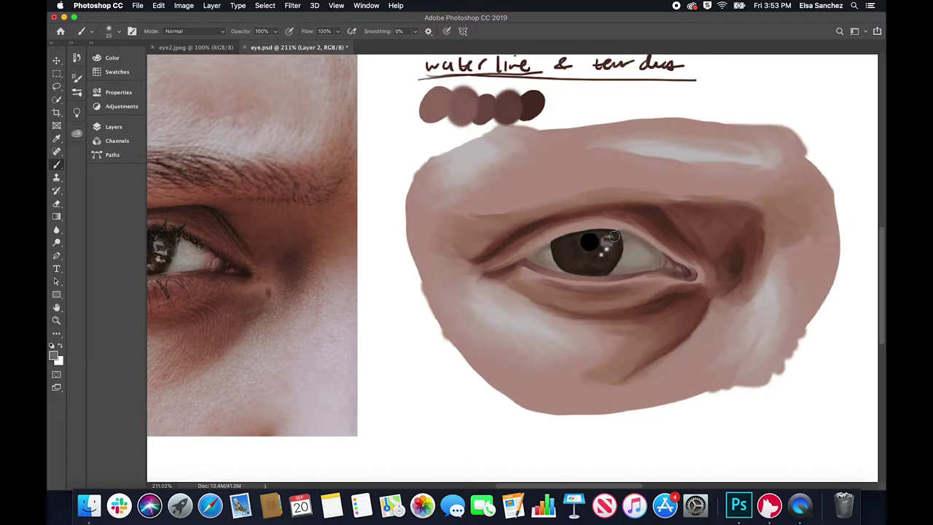
left_click_drag(614, 236, 617, 251)
Sample the warm reflection tone in the reference iris and paint matching streaks in the iris below the pupil
scroll(526, 301, "left", 5)
scroll(526, 301, "down", 2)
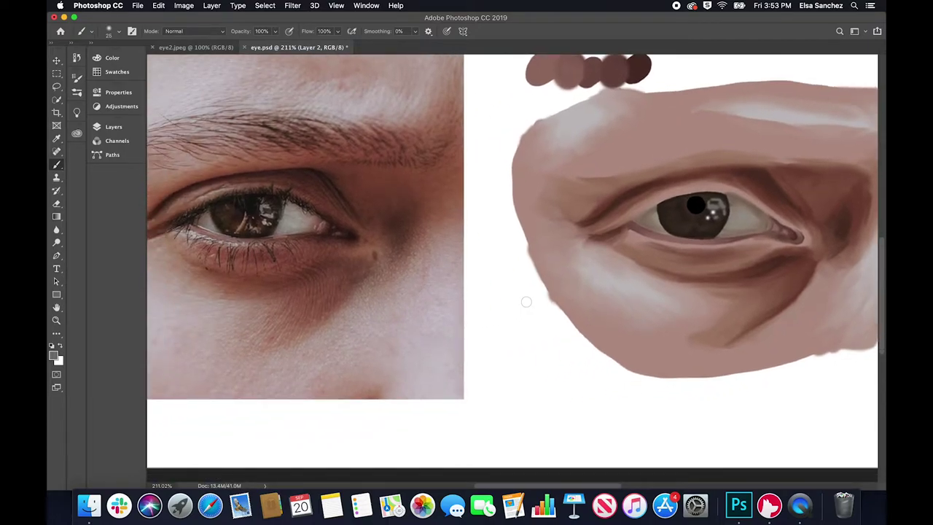
key("i")
left_click(229, 214)
key("b")
mouse_move(691, 212)
left_mouse_down()
mouse_move(680, 231)
mouse_move(706, 232)
left_mouse_up()
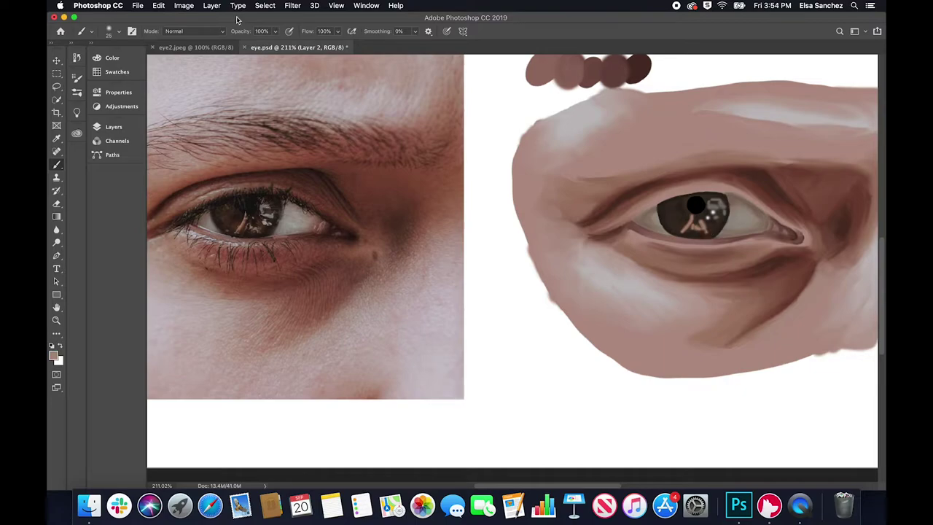
Set the painting colour to white and add bright highlight dots to the iris and the edge of the pupil
left_click(133, 59)
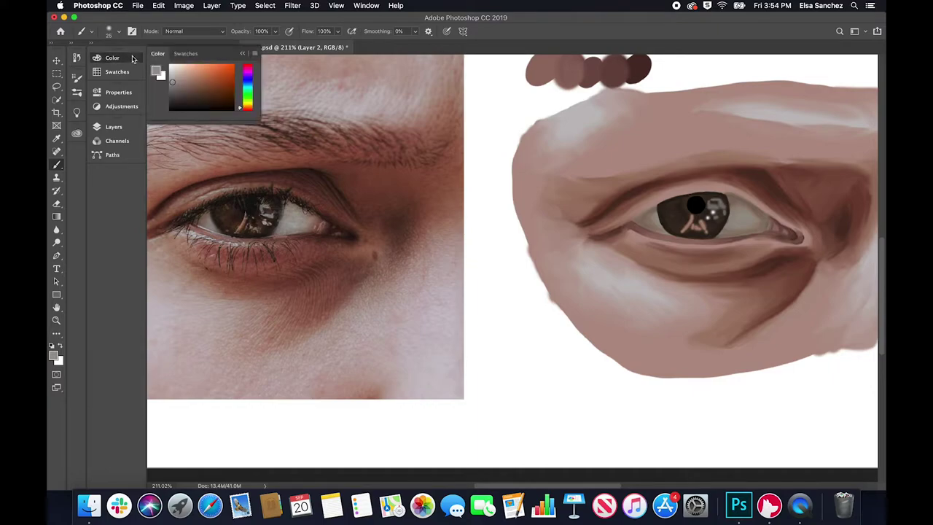
left_click(169, 64)
left_click(241, 54)
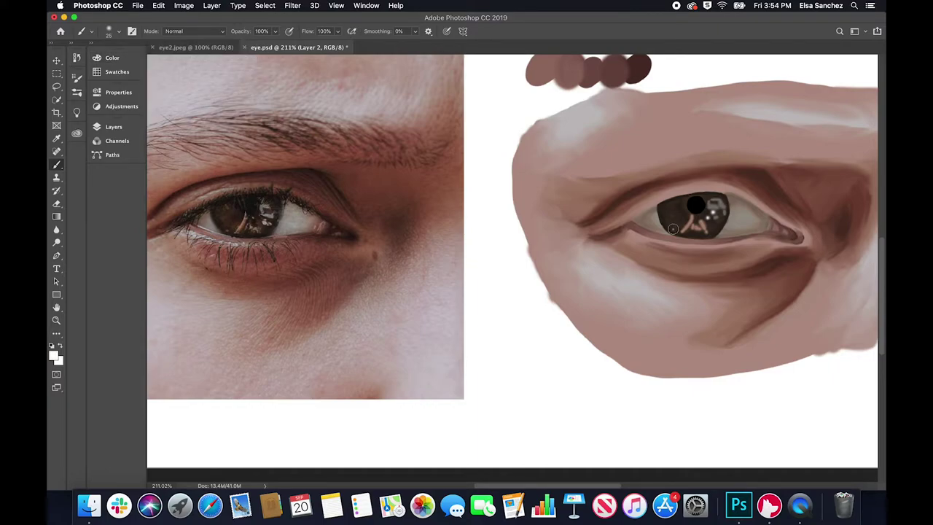
left_click(713, 221)
left_click(719, 221)
left_click(702, 202)
Reduce the brush to 3 px and add tiny white highlights at the tear duct, following the reference photo
scroll(701, 203, "right", 3)
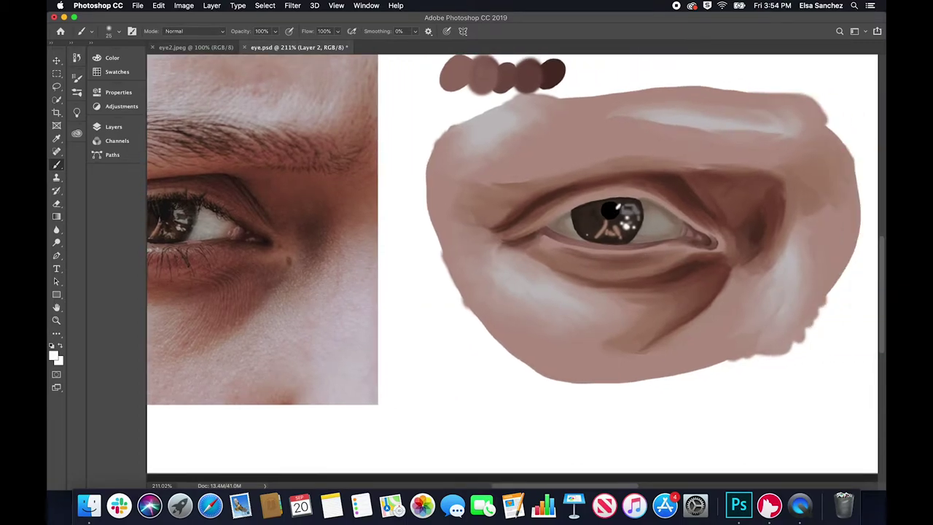
scroll(687, 228, "down", 1)
scroll(720, 244, "left", 1)
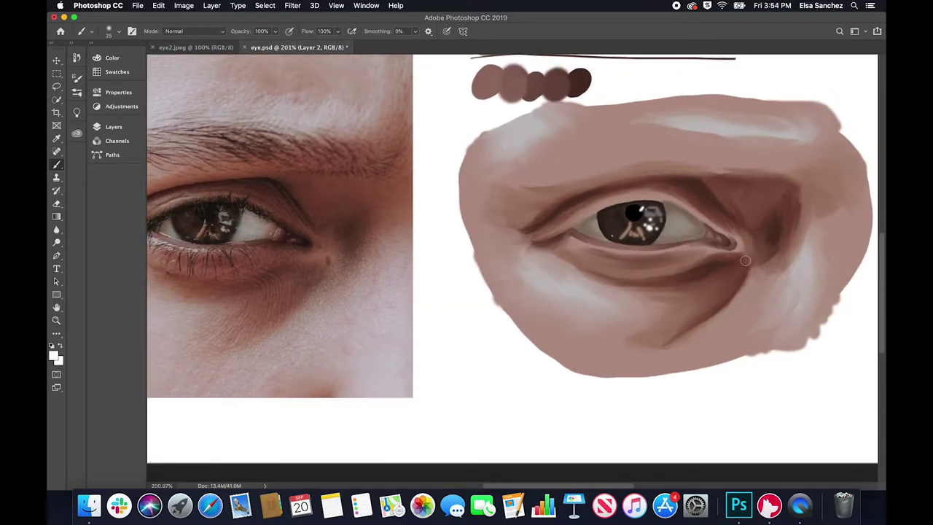
scroll(678, 229, "up", 3)
key("bracketleft")
key("bracketleft")
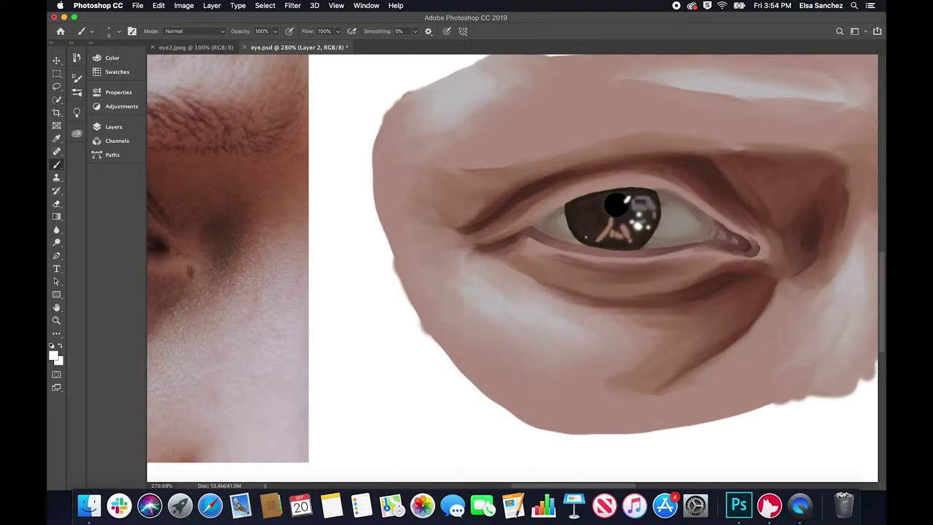
scroll(512, 268, "left", 5)
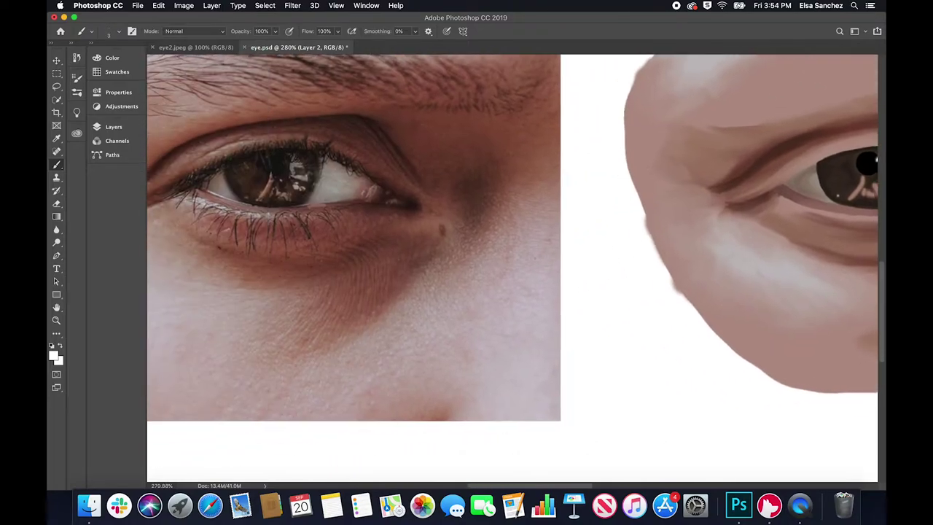
scroll(512, 267, "right", 5)
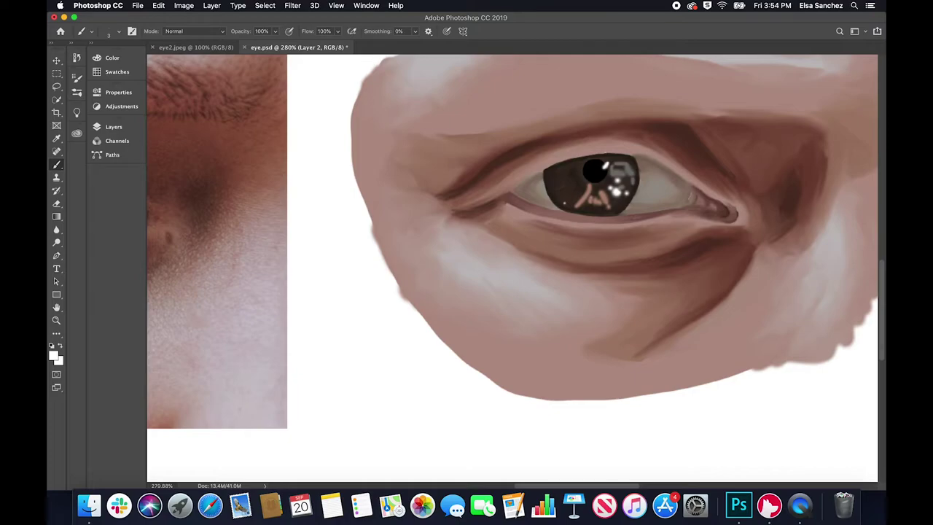
scroll(512, 259, "left", 3)
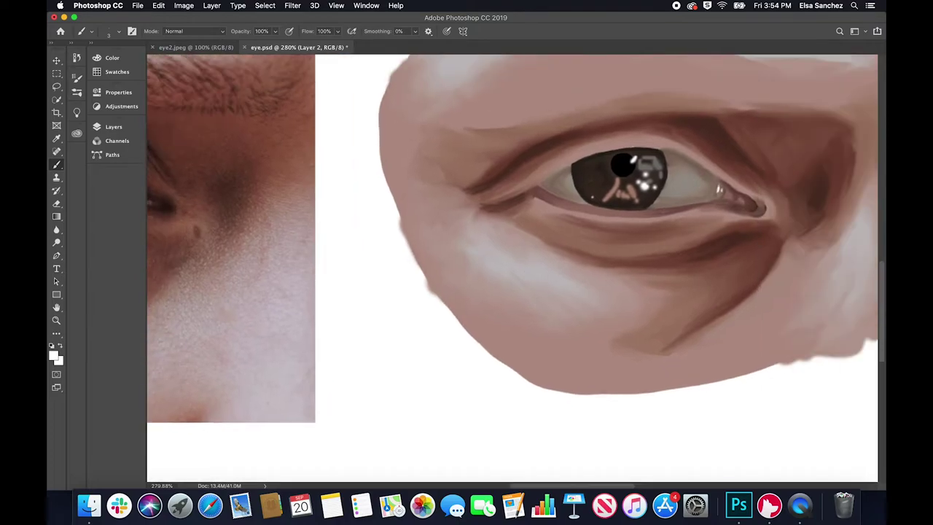
Paint thin white wet highlights along the lower waterline and the edge of the upper lid
scroll(512, 259, "right", 6)
scroll(512, 259, "left", 8)
scroll(591, 318, "right", 5)
left_click_drag(595, 223, 610, 226)
left_click_drag(615, 226, 660, 233)
scroll(574, 212, "right", 3)
left_click_drag(510, 210, 537, 201)
left_click_drag(545, 196, 570, 194)
Try a Kyle inking brush at 25 px with black test strokes beside the painted eye and undo them
scroll(570, 194, "left", 5)
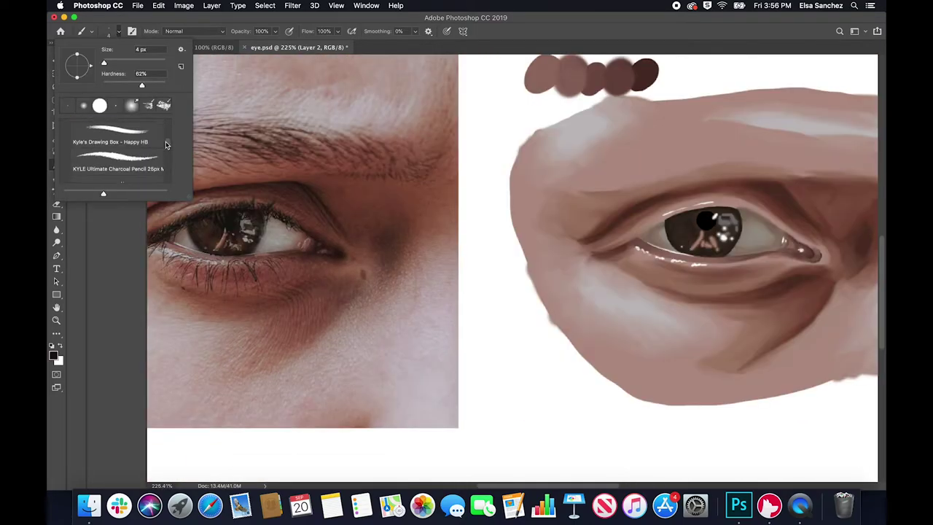
scroll(165, 150, "down", 6)
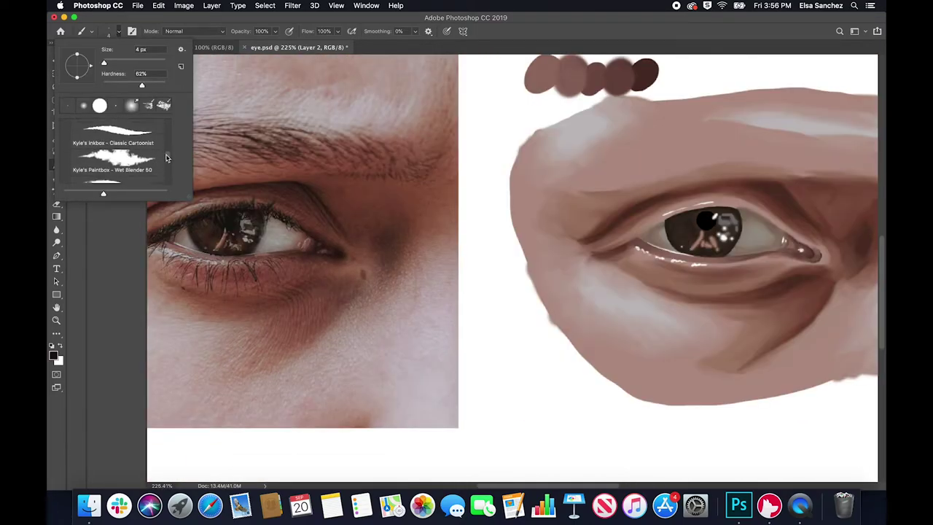
scroll(166, 157, "up", 3)
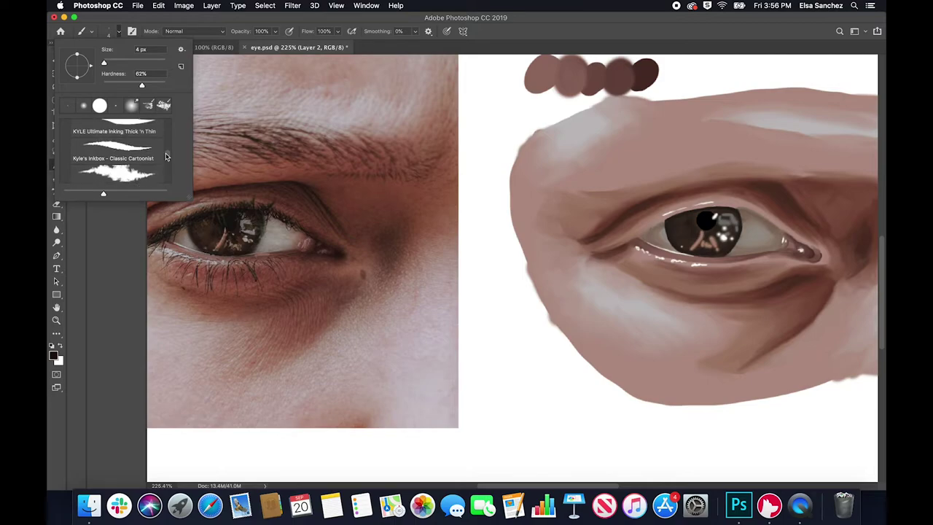
left_click(146, 143)
mouse_move(493, 180)
left_mouse_down()
mouse_move(479, 202)
mouse_move(505, 192)
mouse_move(494, 225)
left_mouse_up()
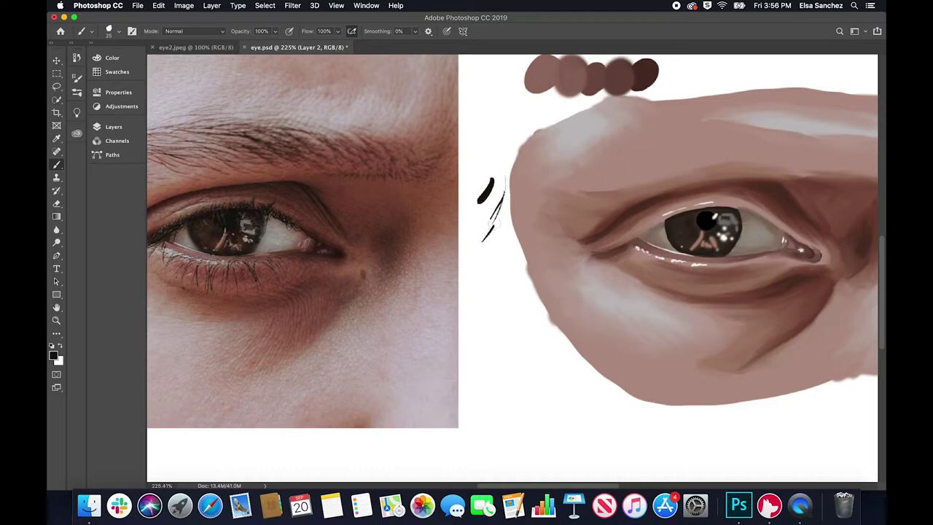
key("super+z")
key("super+z")
key("super+z")
key("super+z")
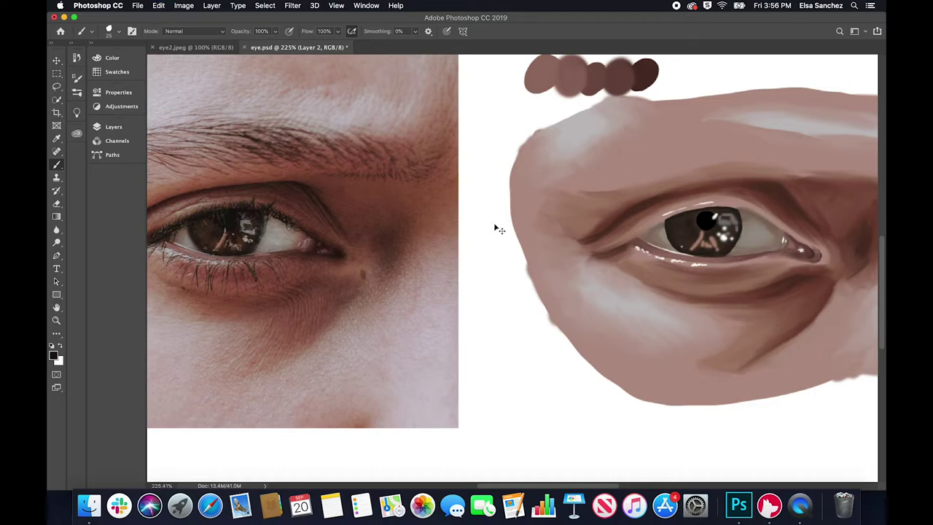
Try more black lash-like test strokes at 25 px and 10 px between the photo and the painting, and undo them
mouse_move(485, 252)
left_mouse_down()
mouse_move(446, 282)
mouse_move(484, 266)
mouse_move(479, 277)
mouse_move(492, 292)
left_mouse_up()
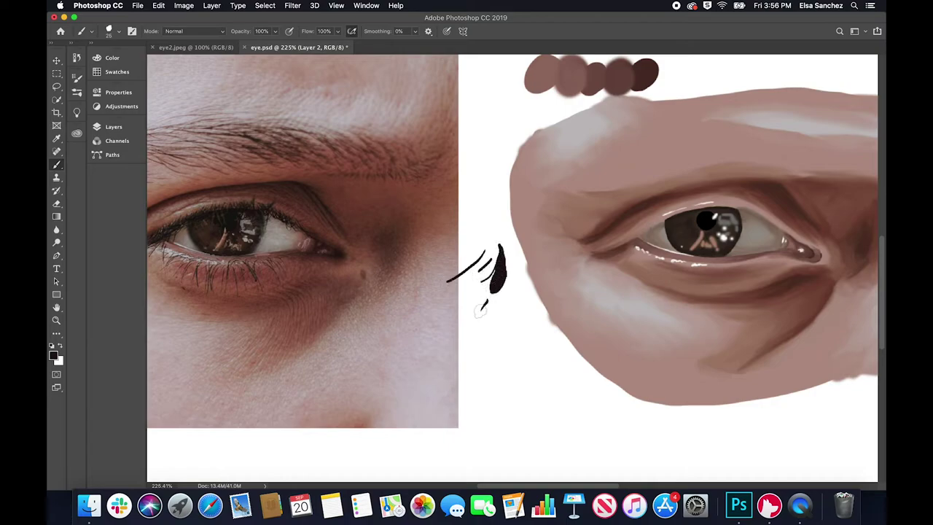
key("bracketleft")
key("bracketleft")
mouse_move(508, 313)
left_mouse_down()
mouse_move(499, 329)
mouse_move(519, 354)
mouse_move(513, 363)
left_mouse_up()
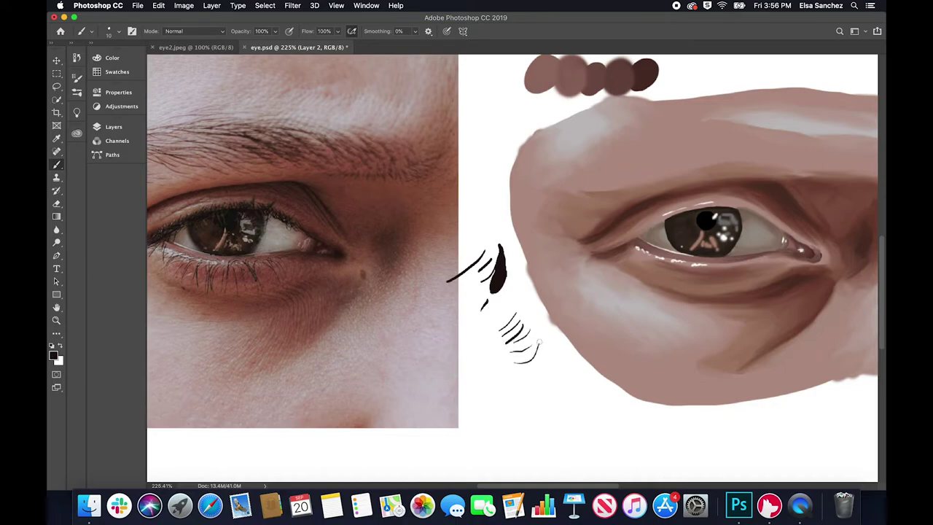
key("super+z")
key("super+z")
key("super+z")
key("super+z")
key("super+z")
key("super+z")
key("super+z")
key("super+z")
key("super+z")
key("super+z")
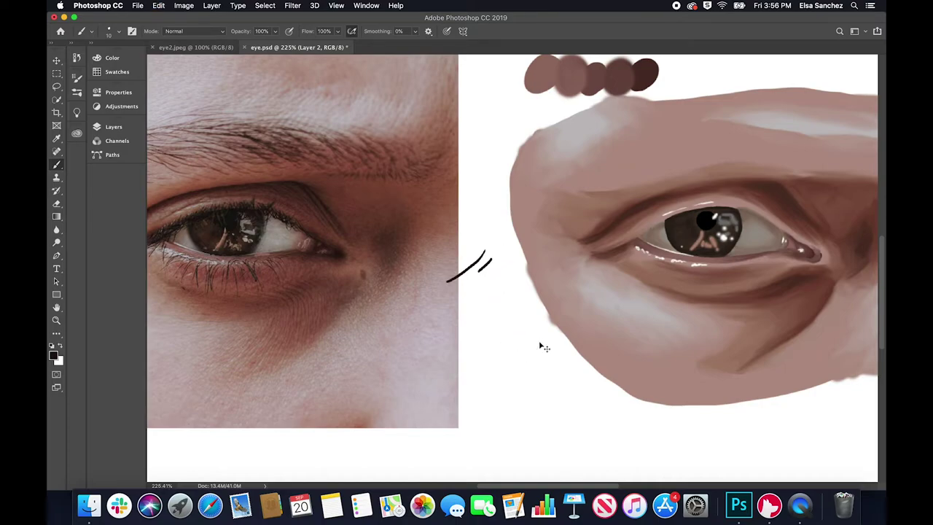
Choose the KYLE Ultimate Inking Thick 'n Thin brush and draw curved black lash practice strokes on the white area beside the painting
left_click(116, 34)
scroll(139, 153, "up", 3)
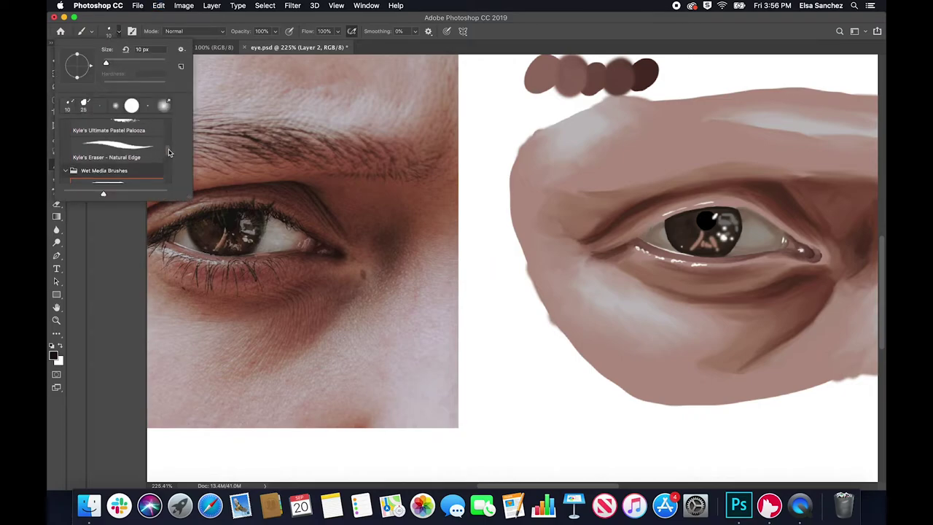
left_click(152, 151)
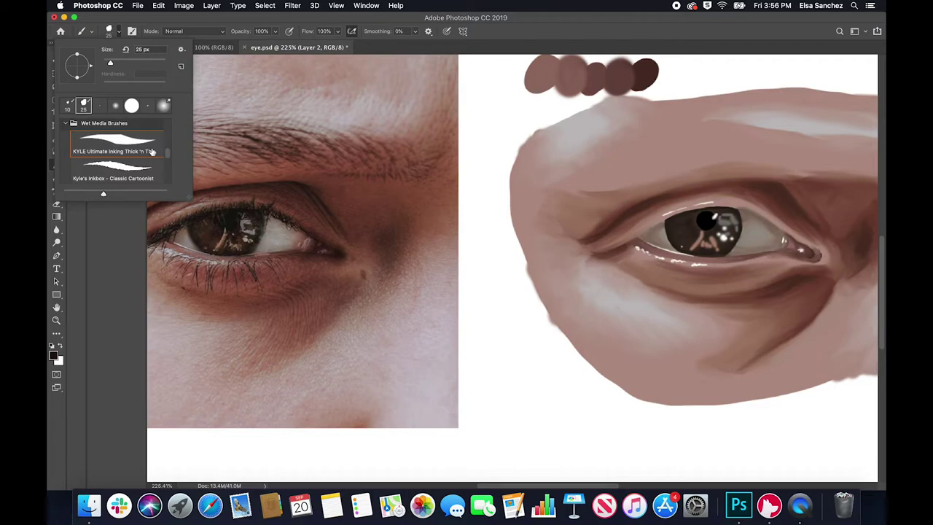
left_click(477, 240)
mouse_move(493, 250)
left_mouse_down()
mouse_move(510, 261)
mouse_move(493, 295)
left_mouse_up()
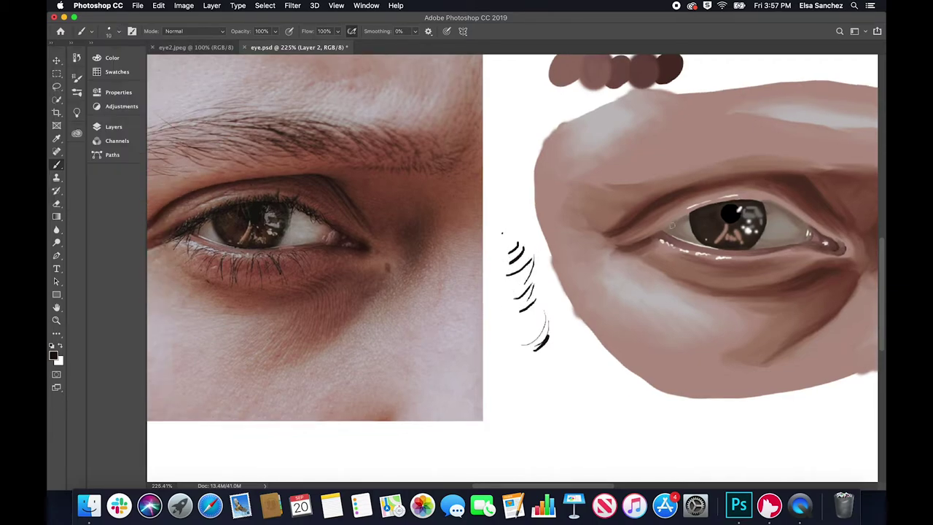
Draw the first curved black lashes at the outer corner and inner part of the painted eye's upper lid with the 10 px brush
mouse_move(672, 222)
left_mouse_down()
mouse_move(654, 239)
mouse_move(665, 237)
mouse_move(649, 238)
left_mouse_up()
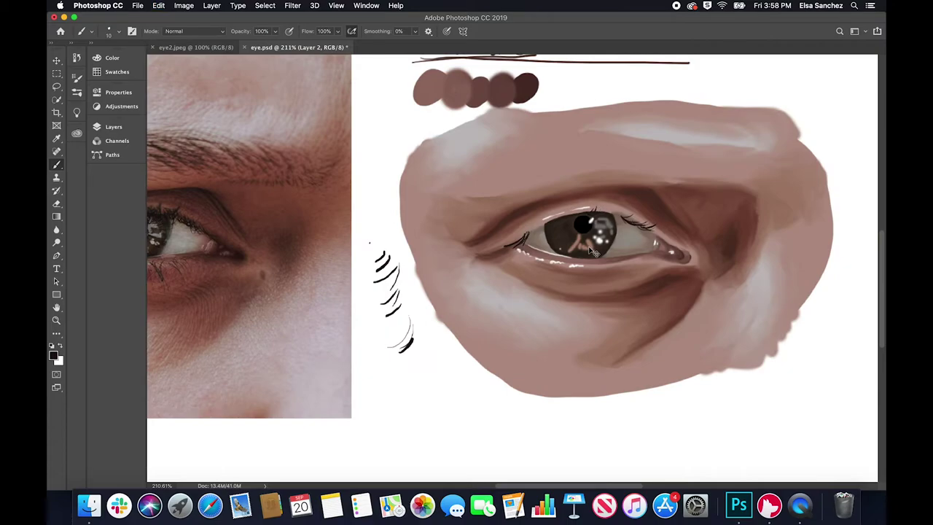
key("super+z")
left_click_drag(646, 226, 657, 233)
scroll(512, 267, "left", 3)
left_click_drag(629, 210, 613, 214)
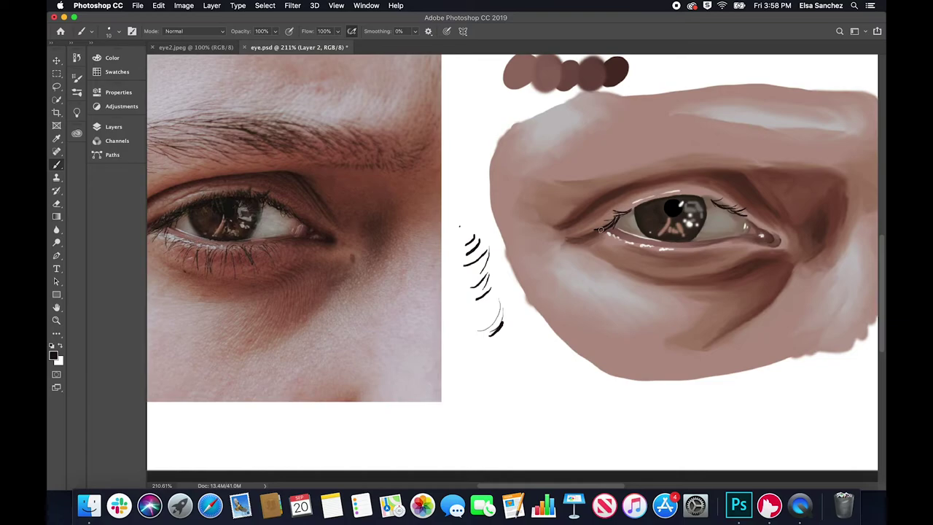
Fill in the upper lash line with short black strokes from the outer corner across the middle of the lid, undoing a stray stroke
left_click_drag(600, 230, 610, 228)
mouse_move(625, 213)
left_mouse_down()
mouse_move(614, 224)
mouse_move(623, 212)
left_mouse_up()
key("super+z")
mouse_move(703, 200)
left_mouse_down()
mouse_move(713, 207)
mouse_move(661, 192)
mouse_move(688, 186)
left_mouse_up()
left_click_drag(689, 194, 695, 184)
mouse_move(643, 204)
left_mouse_down()
mouse_move(628, 199)
mouse_move(614, 212)
mouse_move(611, 250)
left_mouse_up()
Draw short, thin black lashes curving downward along the lower lid of the painted eye
mouse_move(682, 247)
left_mouse_down()
mouse_move(676, 261)
mouse_move(686, 262)
left_mouse_up()
left_click_drag(658, 246, 655, 261)
mouse_move(638, 244)
left_mouse_down()
mouse_move(634, 257)
mouse_move(623, 254)
left_mouse_up()
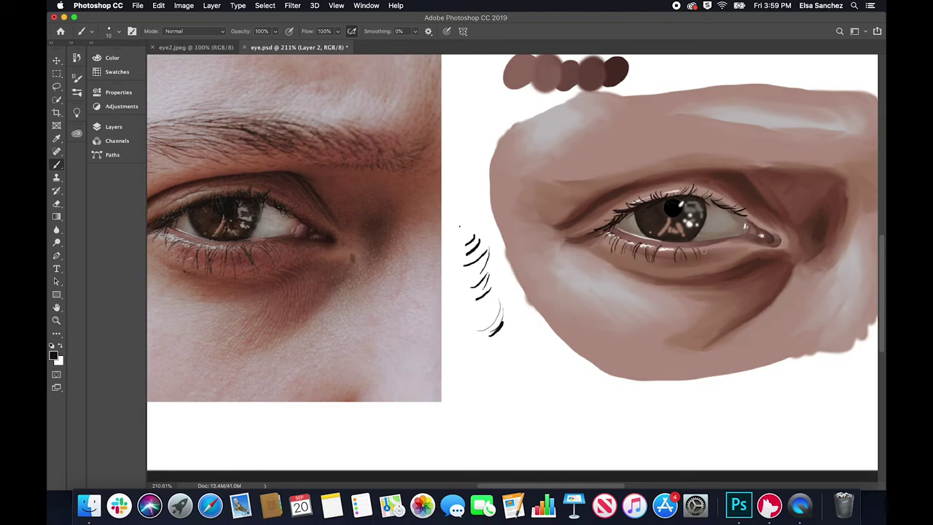
Compare the painted upper and lower lashes with the reference photo at different magnifications
scroll(697, 270, "right", 5)
scroll(697, 269, "up", 1)
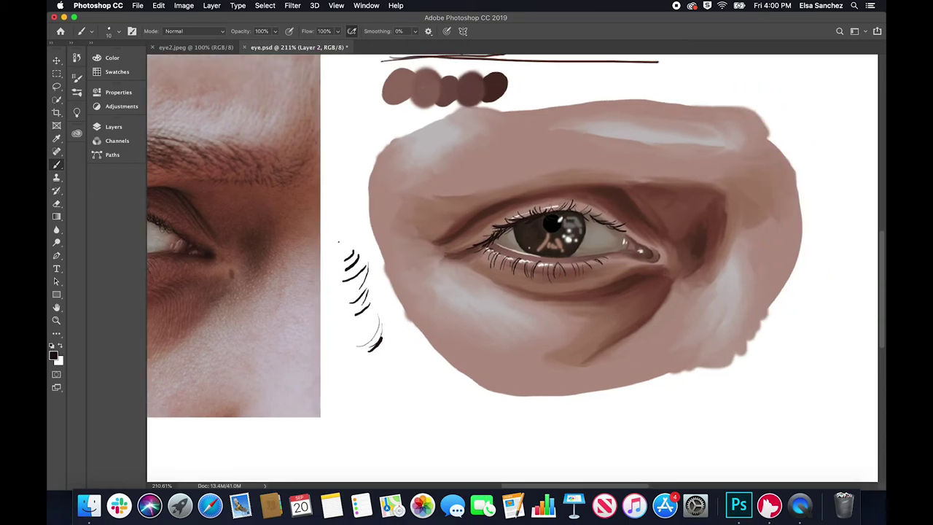
scroll(697, 273, "left", 5)
scroll(697, 273, "up", 1)
scroll(594, 296, "down", 1)
scroll(405, 319, "down", 5)
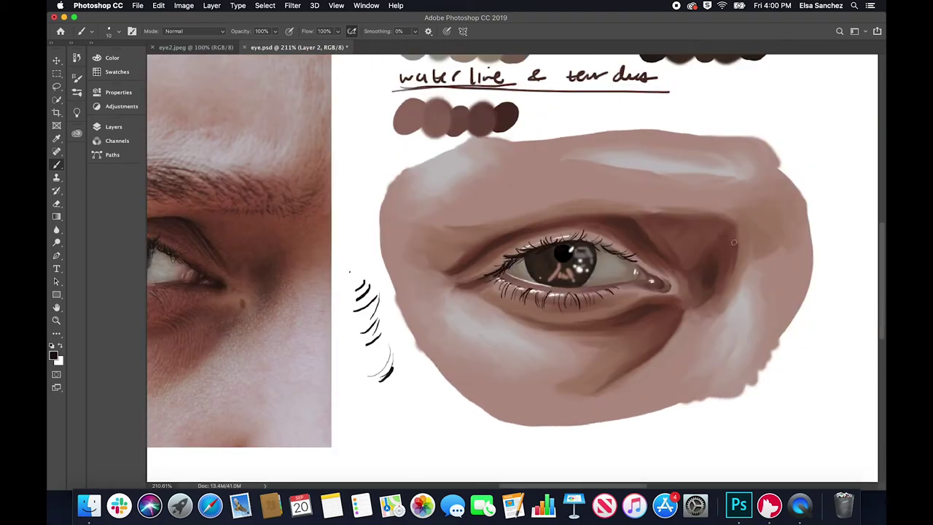
scroll(456, 271, "up", 2)
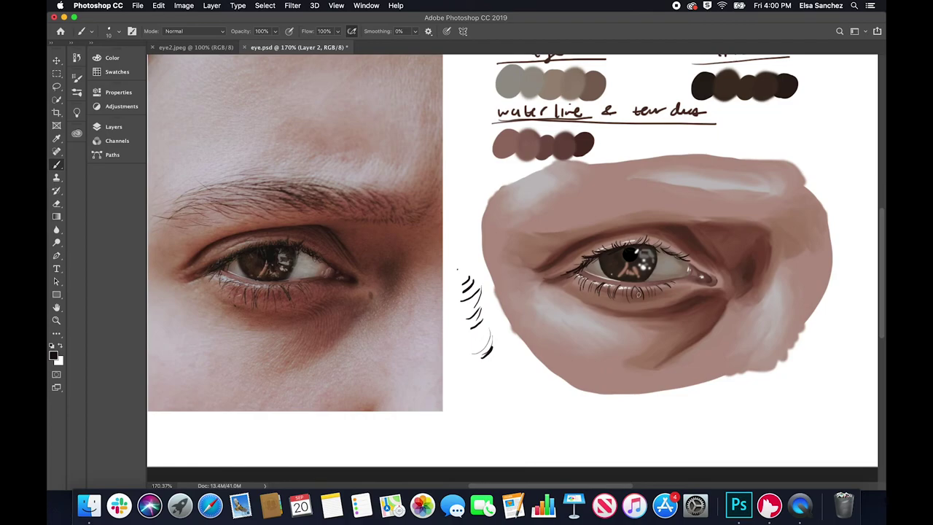
scroll(457, 270, "up", 4)
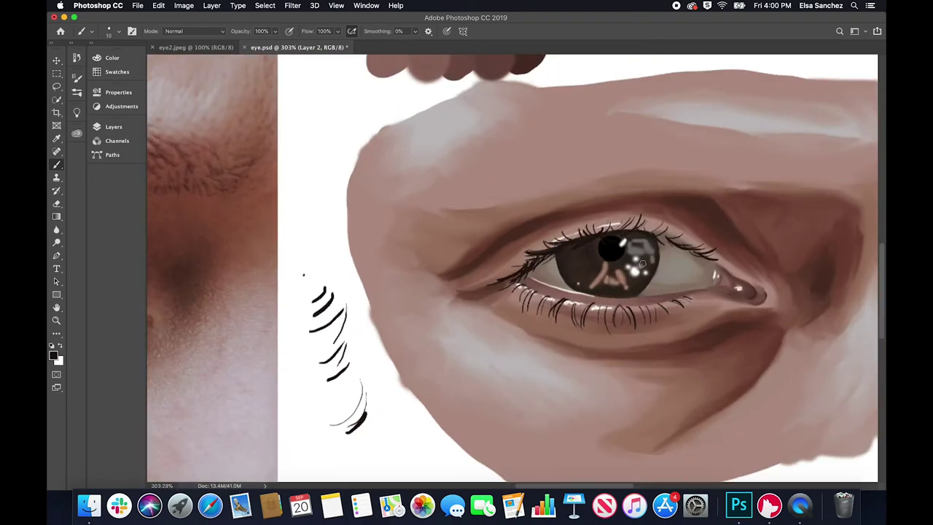
Sample white from the iris reflection and dab small highlight dots on the eye white, pupil and skin near the outer corner
scroll(448, 275, "down", 4)
key("i")
left_click(640, 270)
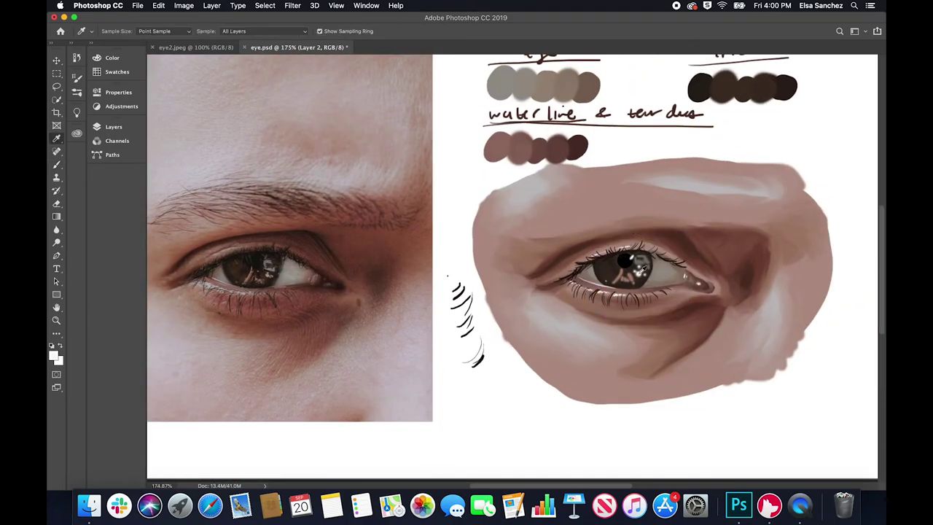
key("b")
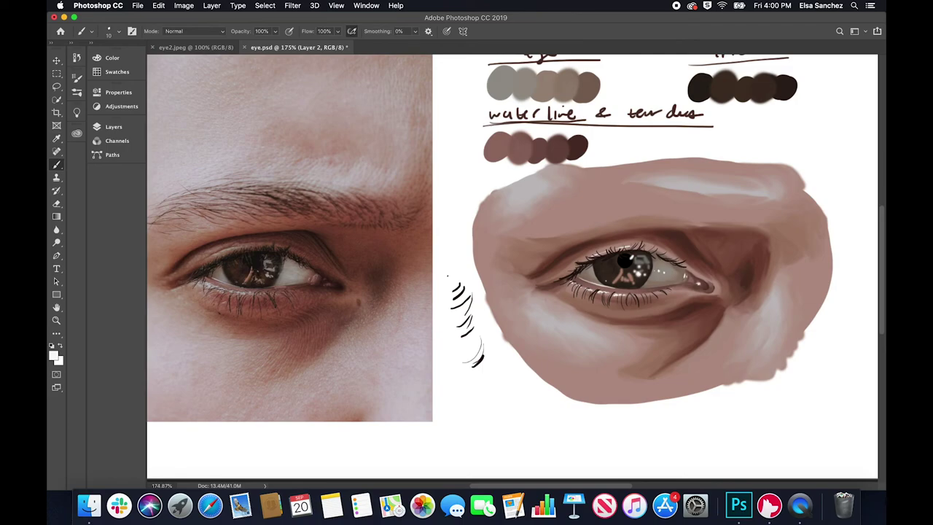
left_click(628, 255)
left_click(548, 289)
scroll(627, 279, "down", 4)
scroll(627, 280, "up", 2)
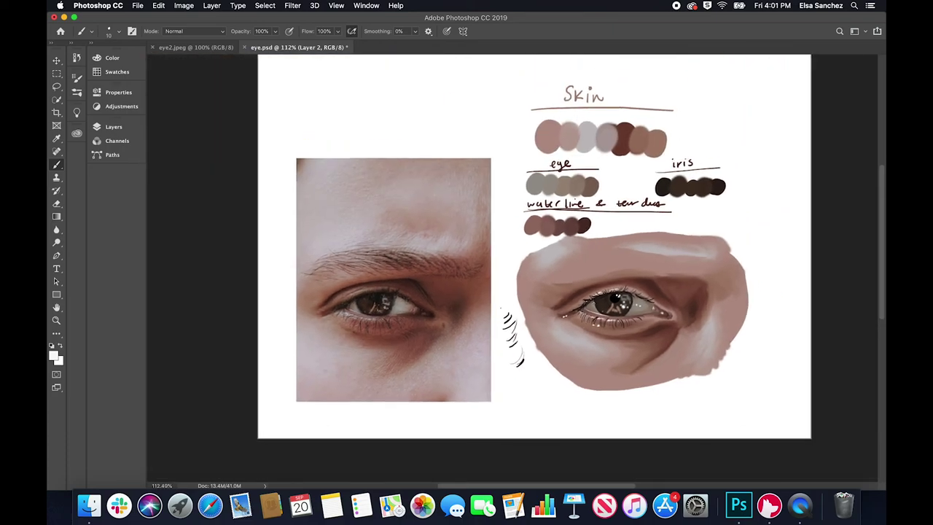